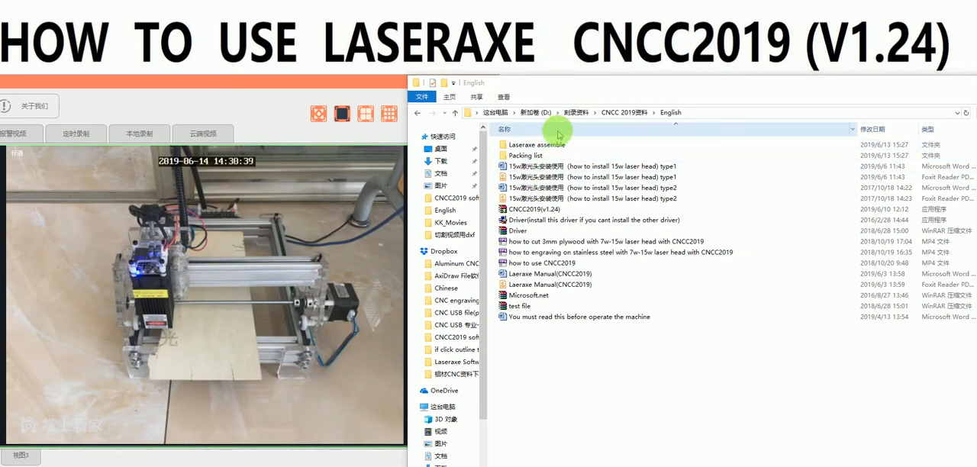
Step: Browse the English folder of the CNCC 2019 files and open the Laeraxe Manual(CNCC2019) PDF
left_click(625, 112)
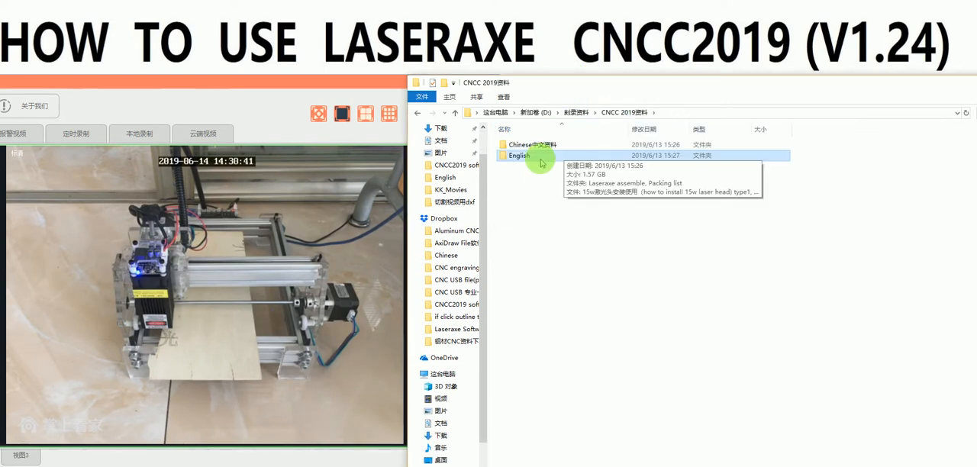
double_click(526, 154)
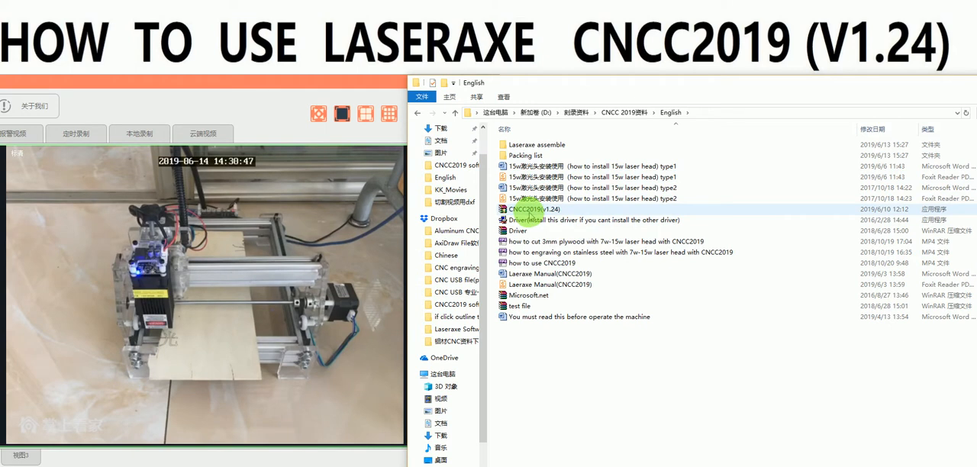
left_click(527, 213)
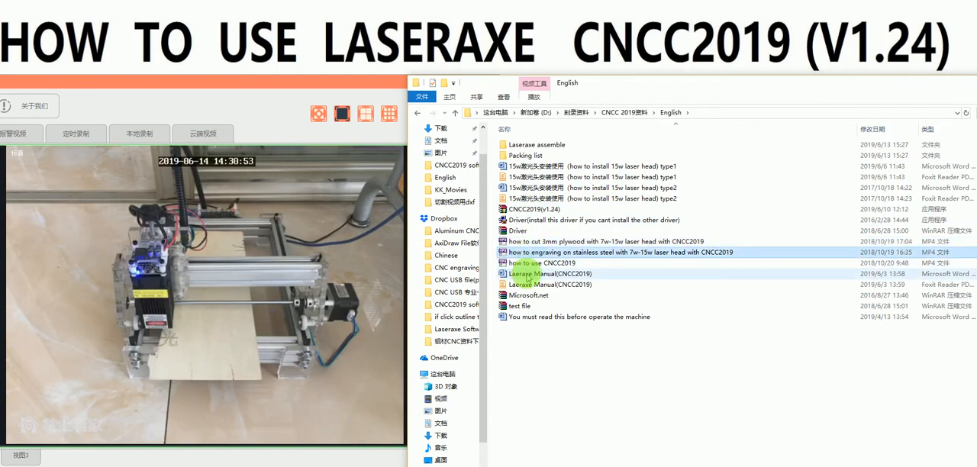
left_click(528, 275)
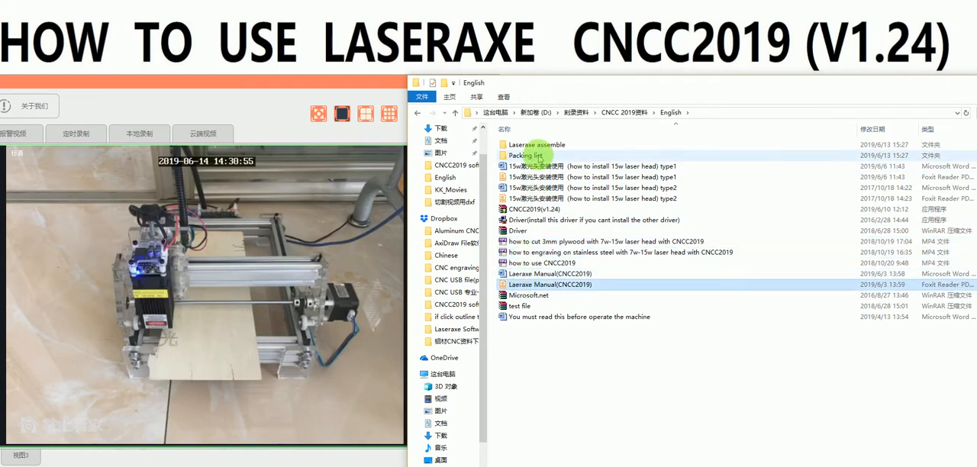
left_click(539, 157)
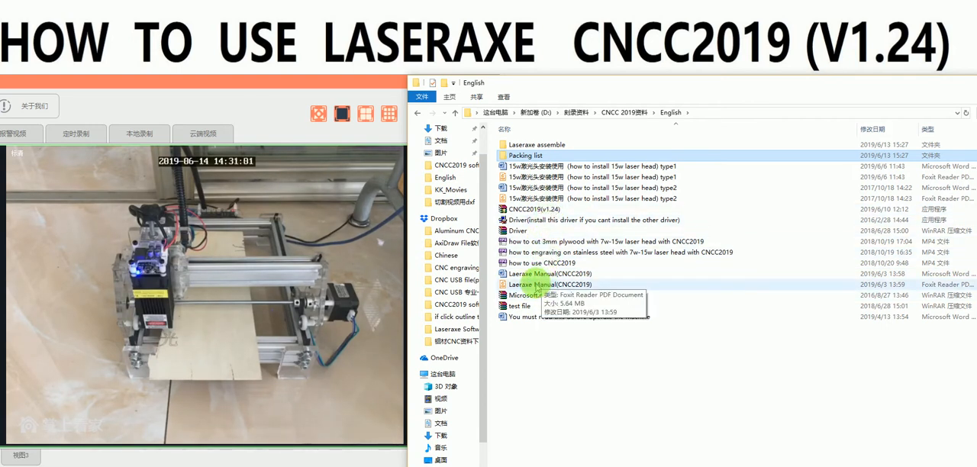
left_click(537, 285)
double_click(538, 285)
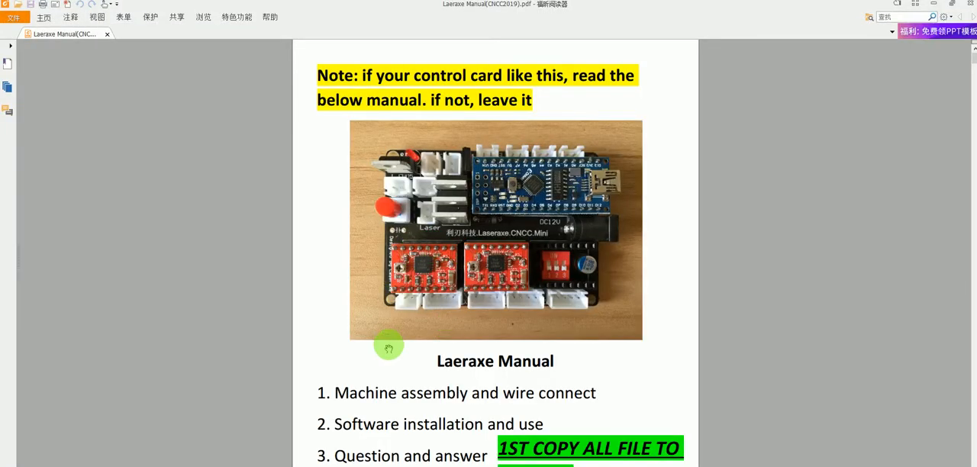
Step: Read through the manual's wiring, driver and software installation pages, then minimize it
scroll(389, 343, "down", 3)
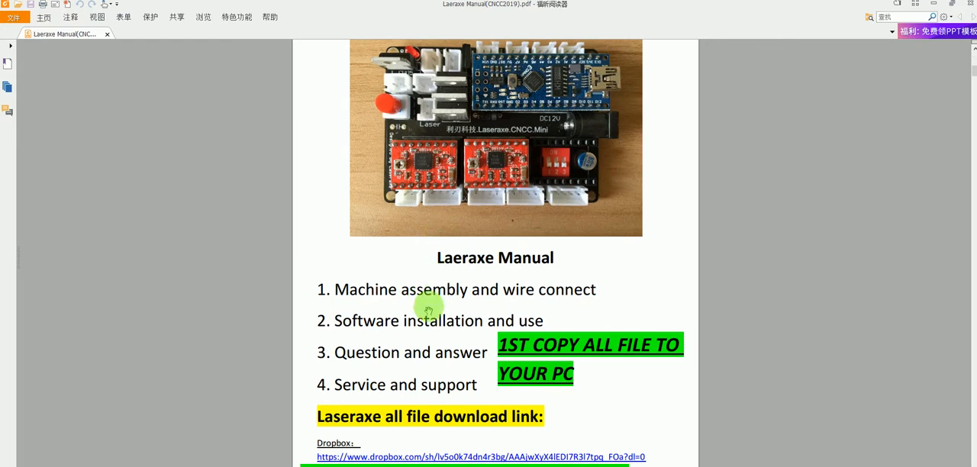
scroll(427, 307, "down", 5)
scroll(429, 307, "up", 6)
scroll(428, 307, "down", 15)
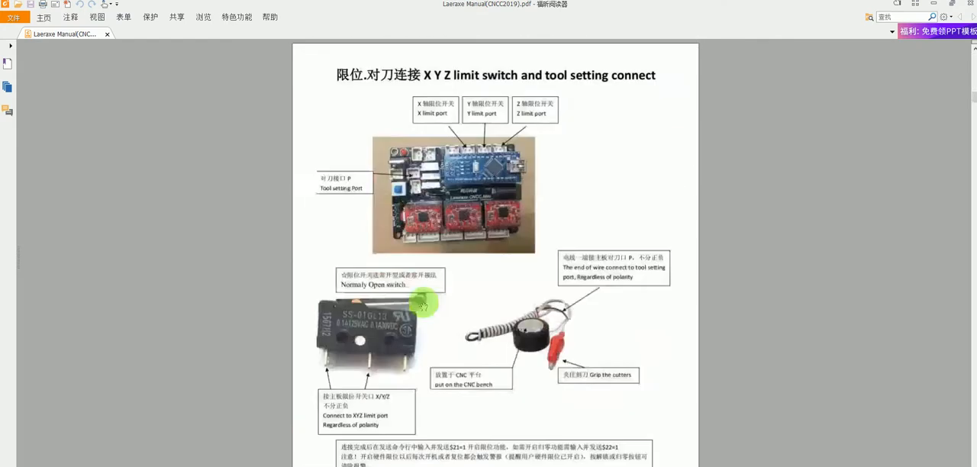
scroll(423, 307, "down", 15)
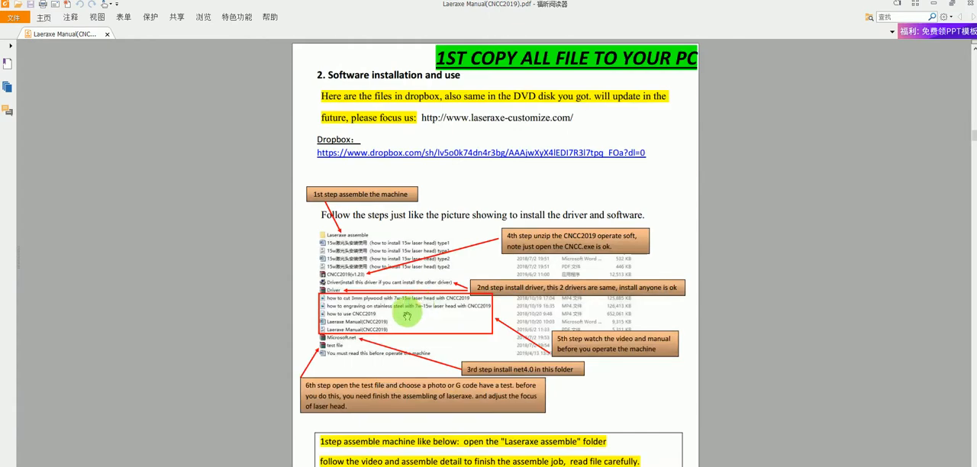
scroll(416, 309, "down", 12)
scroll(405, 309, "up", 4)
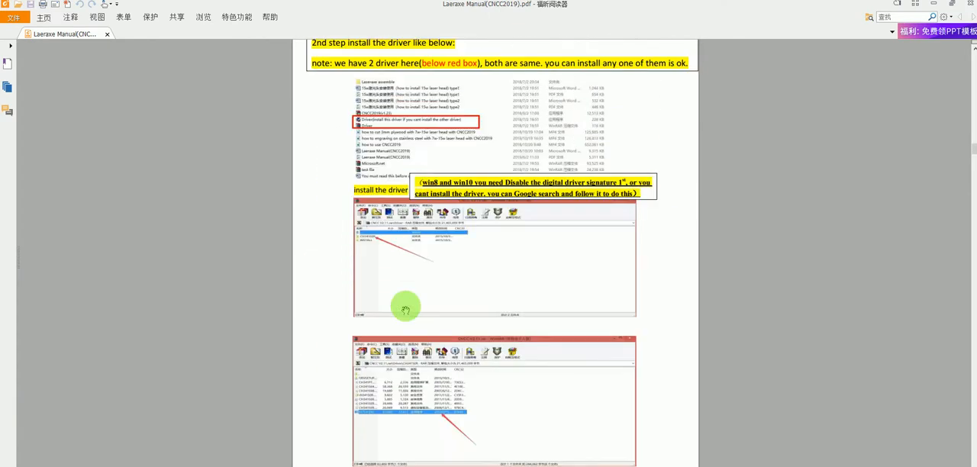
scroll(405, 309, "down", 10)
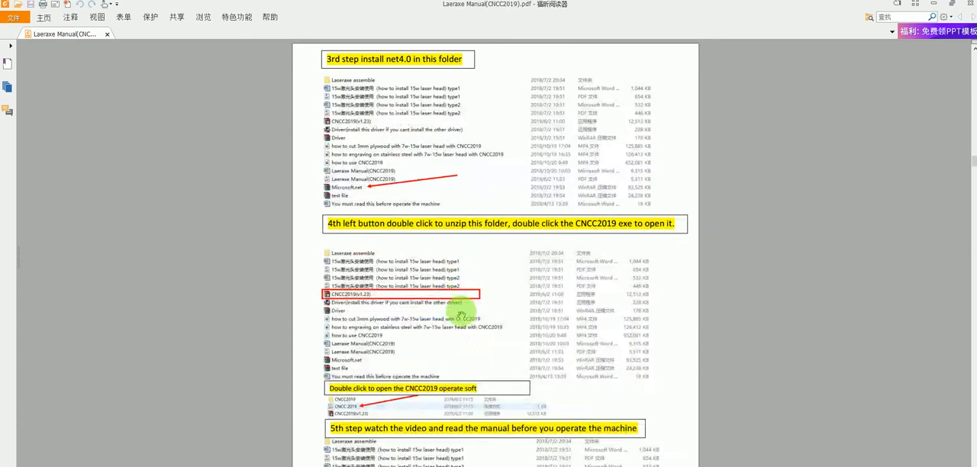
left_click(935, 4)
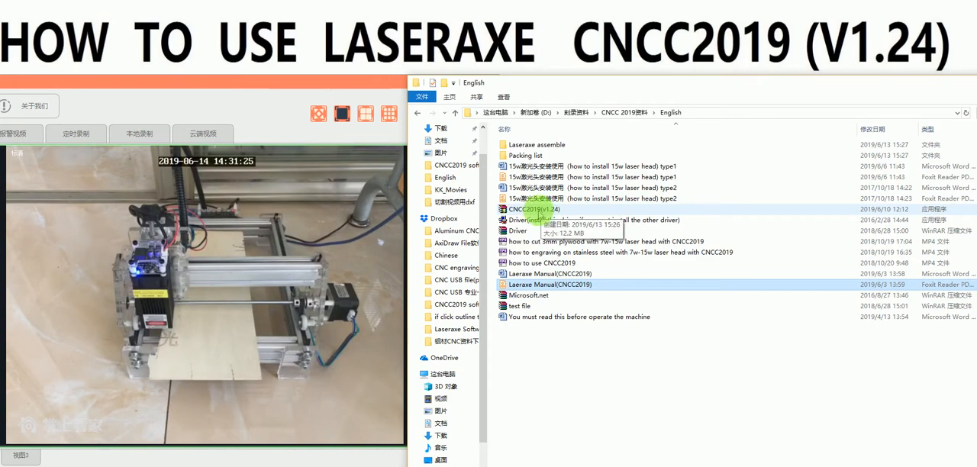
Step: Extract the CNCC2019(v1.24) self-extracting archive into the English folder and minimize the folder window
double_click(540, 211)
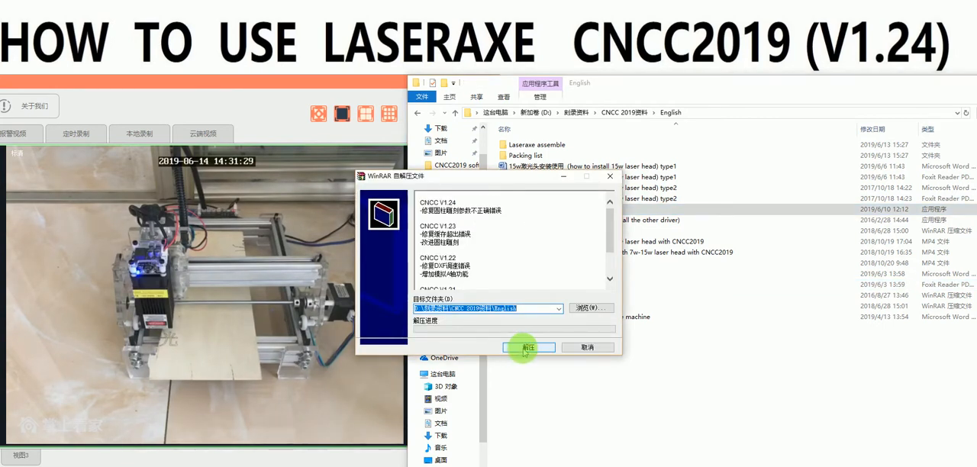
left_click(526, 348)
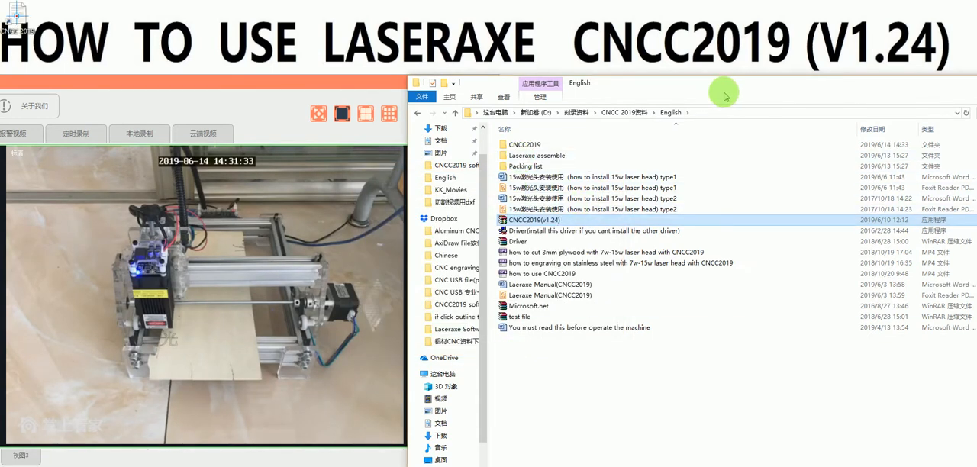
left_click_drag(822, 86, 733, 86)
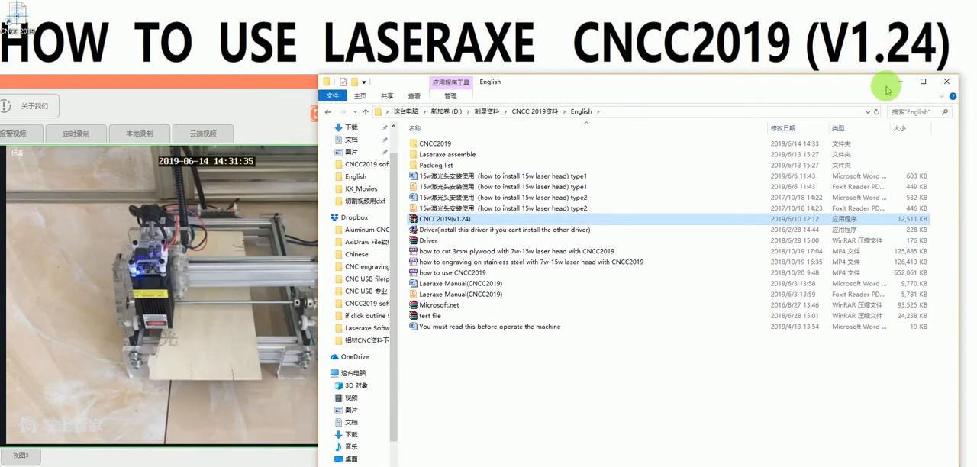
left_click(901, 82)
Step: Reposition the camera viewer on the desktop and place the CNCC 2019 shortcut beside it
left_click_drag(374, 82, 581, 100)
left_click(14, 11)
left_click_drag(8, 15, 741, 102)
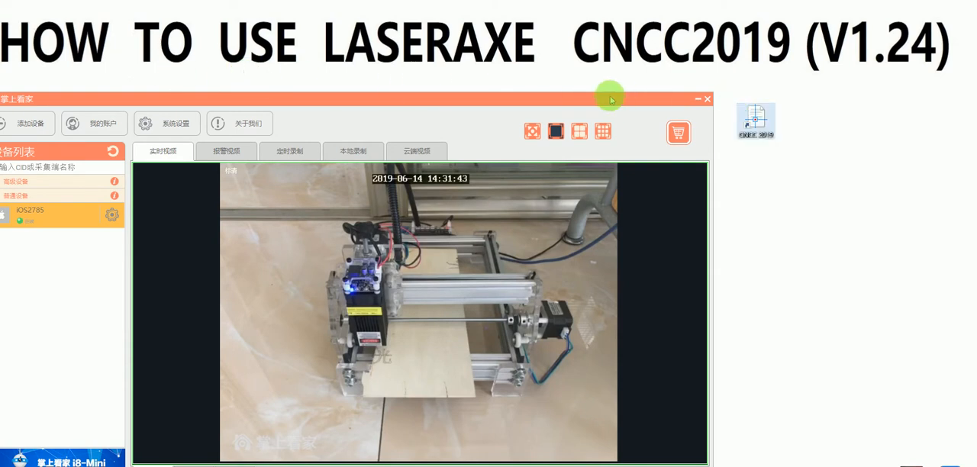
left_click_drag(492, 95, 495, 83)
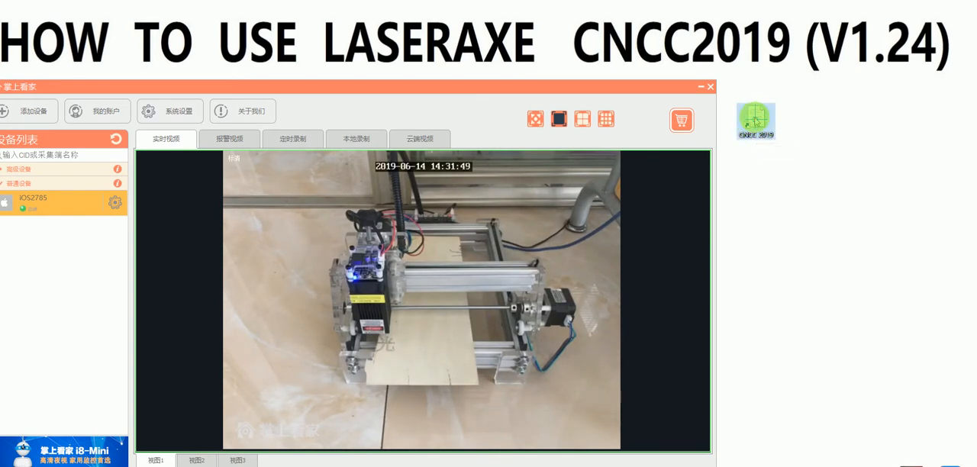
Step: Launch CNCC 2019 from its desktop shortcut and shift its window and the camera viewer apart
double_click(755, 116)
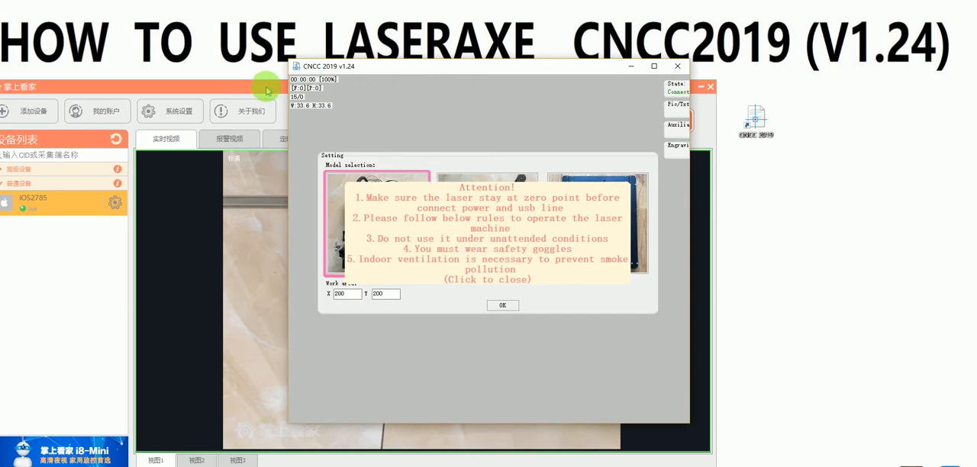
left_click(271, 89)
left_click_drag(271, 90, 127, 71)
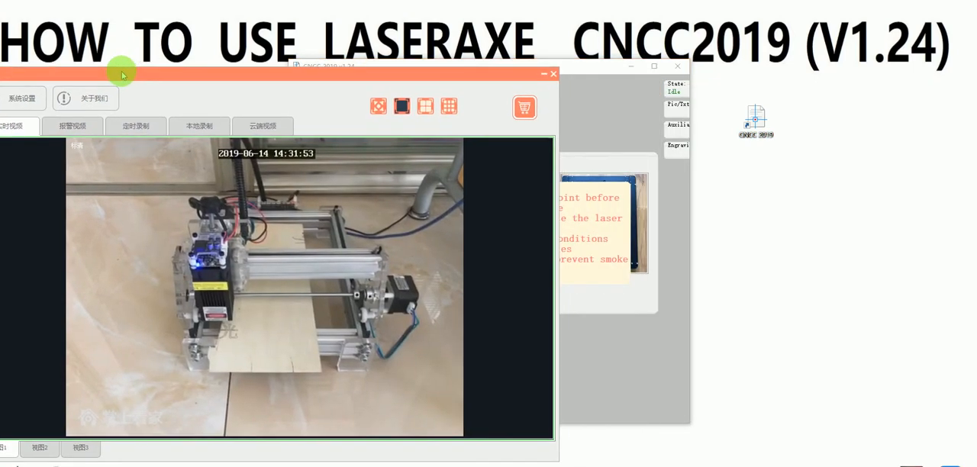
left_click(569, 66)
double_click(547, 67)
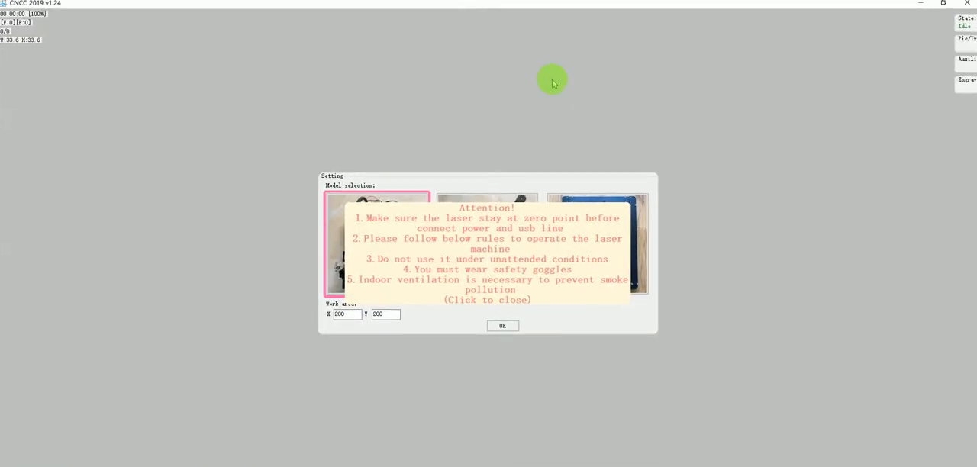
double_click(618, 4)
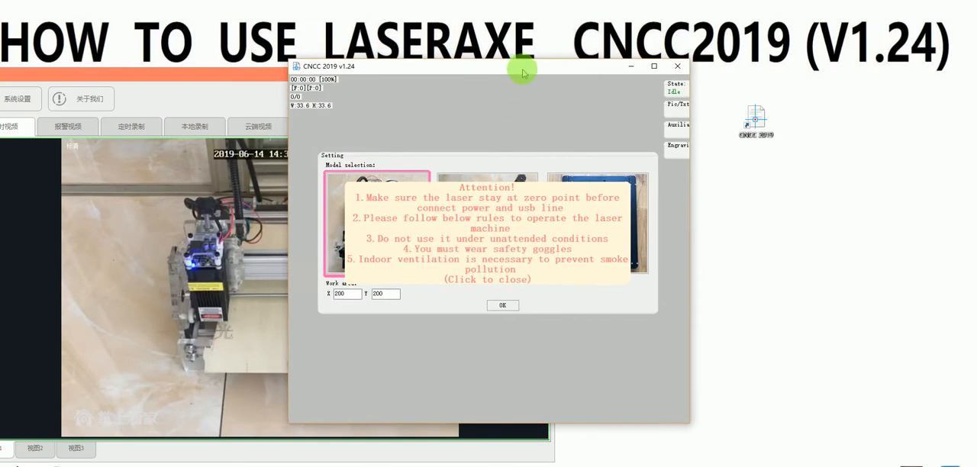
left_click_drag(522, 69, 562, 83)
Step: Dismiss the Attention safety notice and arrange the CNCC 2019 window beside the live camera view
left_click(537, 269)
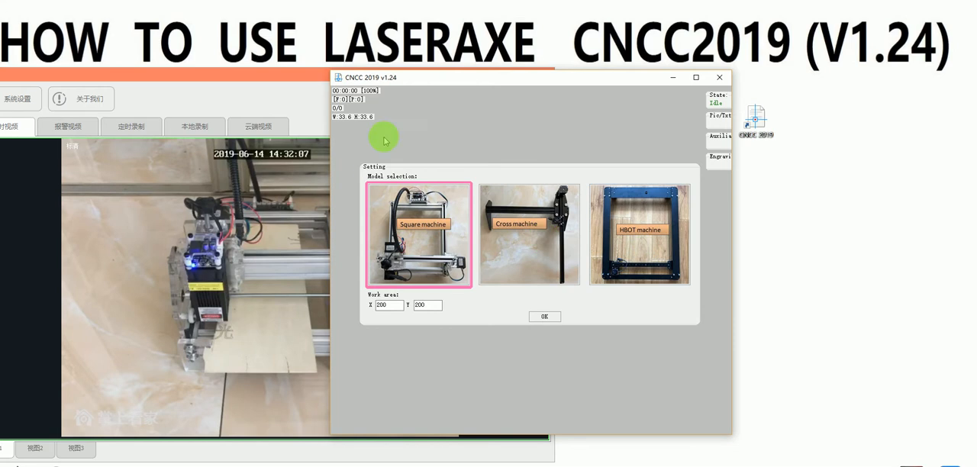
left_click_drag(447, 89, 589, 76)
left_click_drag(327, 81, 280, 79)
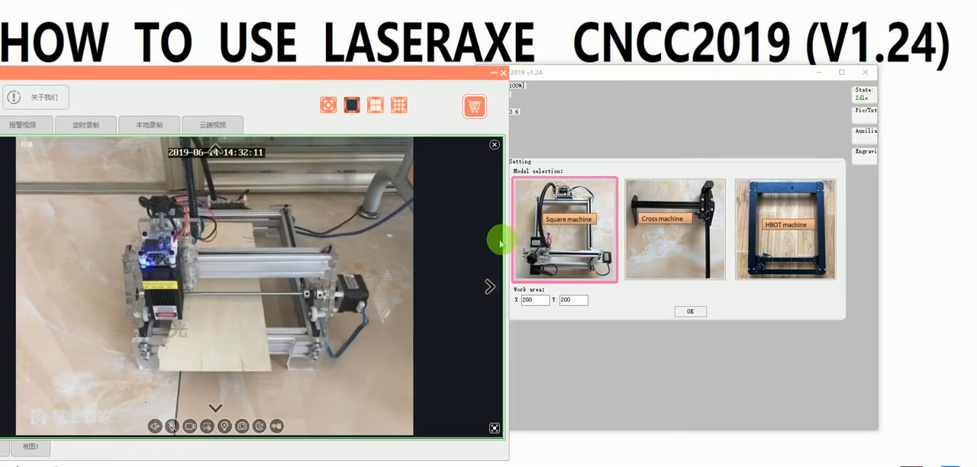
Step: Choose the Square machine model, set the work area to X 170 and Y 200, and accept the setup
left_click(586, 233)
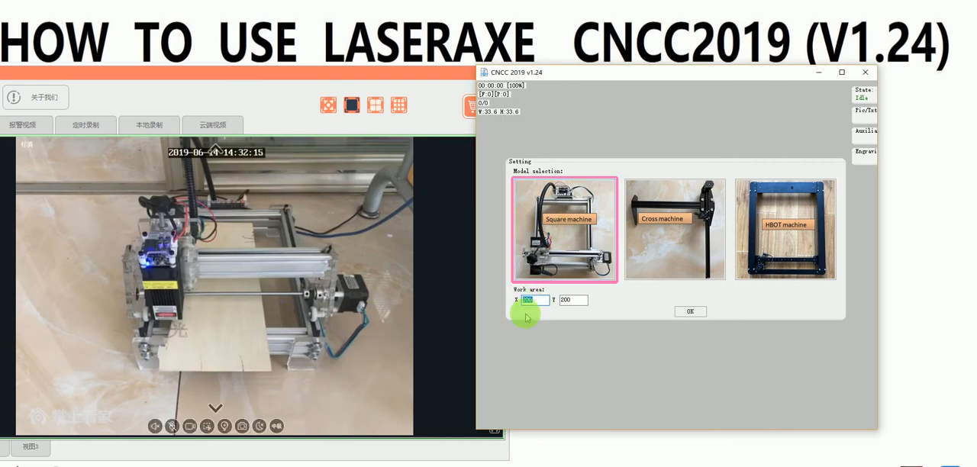
double_click(545, 301)
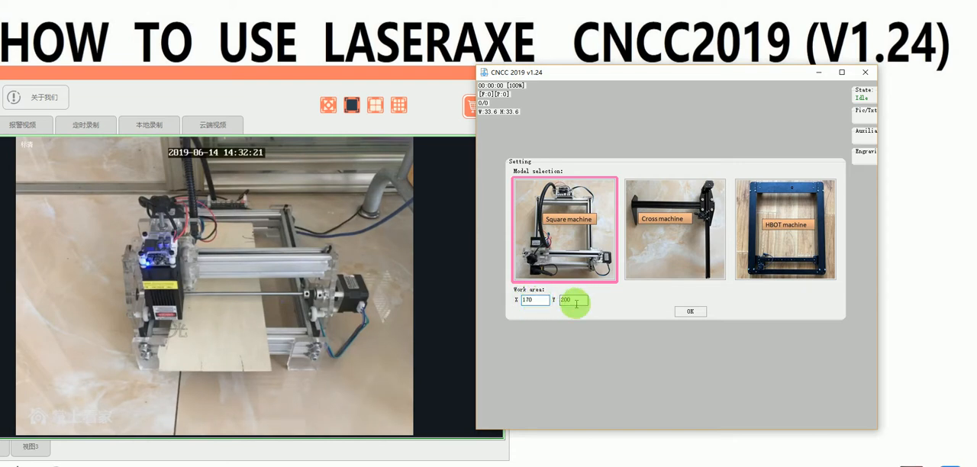
left_click(692, 312)
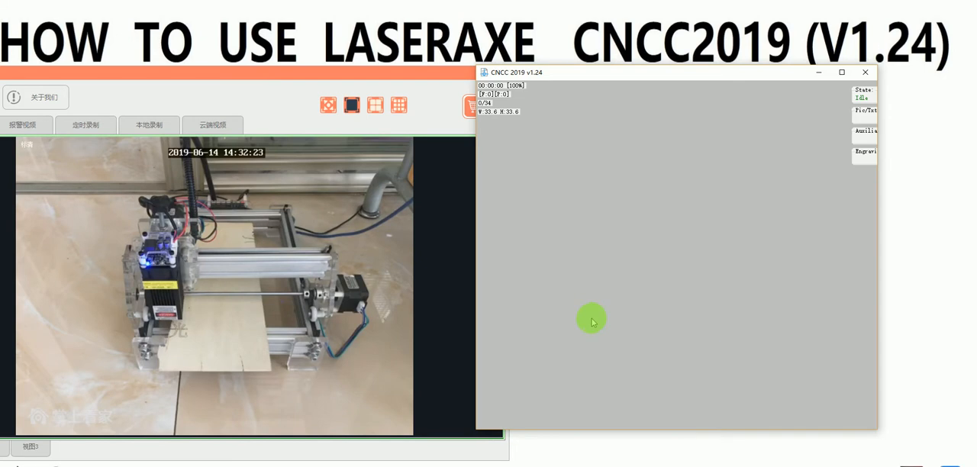
Step: Reposition the CNCC 2019 window next to the camera view and make it slightly taller
left_click_drag(597, 73, 572, 76)
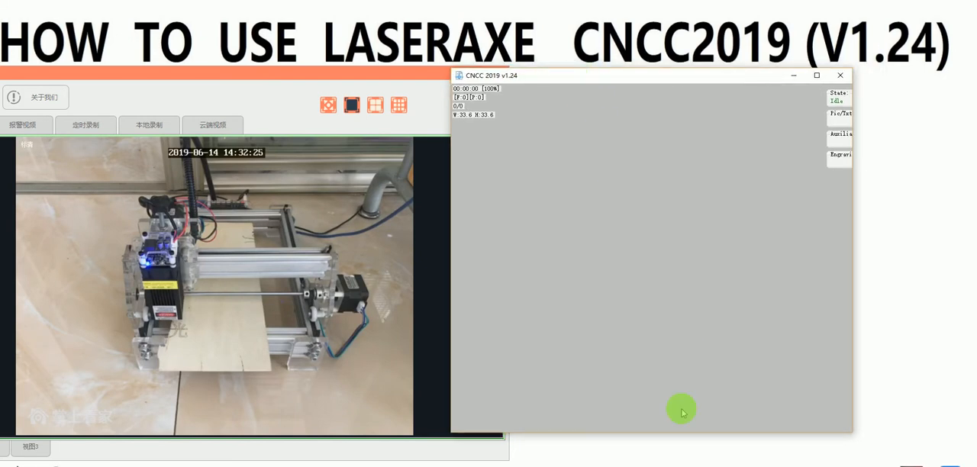
left_click_drag(665, 434, 658, 451)
left_click_drag(687, 79, 685, 76)
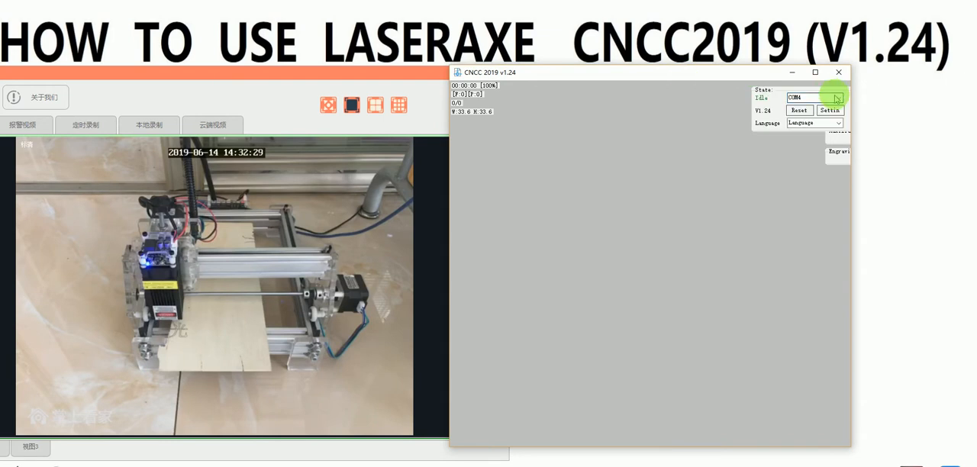
Step: Open the software settings and set the laser model power to 15000
left_click(831, 106)
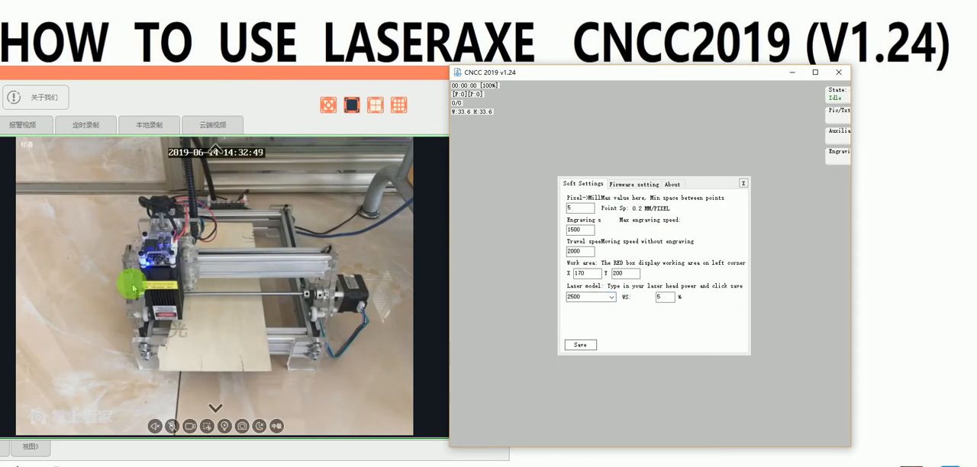
left_click(580, 297)
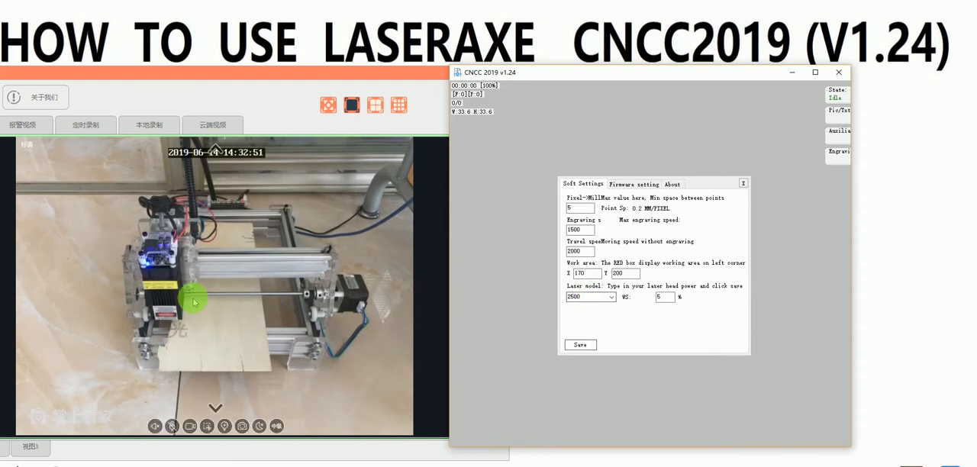
left_click(612, 297)
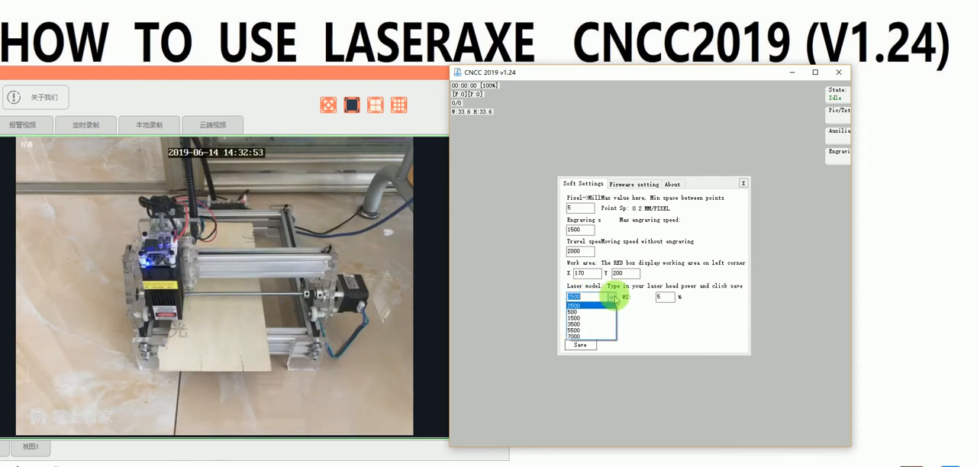
left_click(590, 294)
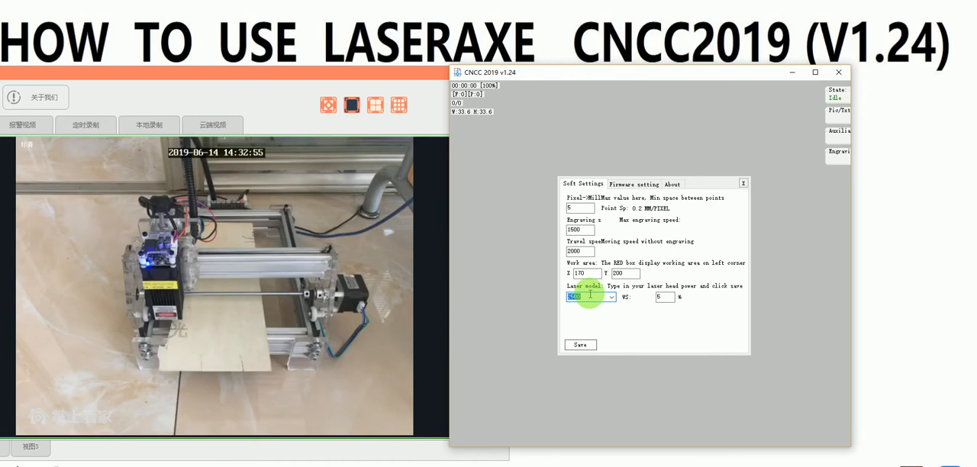
type("15000")
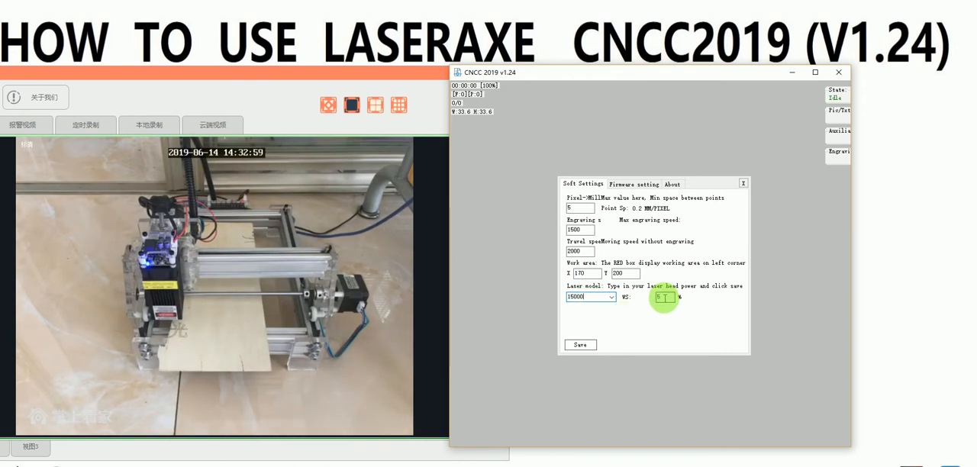
Step: Review the firmware parameters alongside the soft settings in the settings dialog
left_click(634, 184)
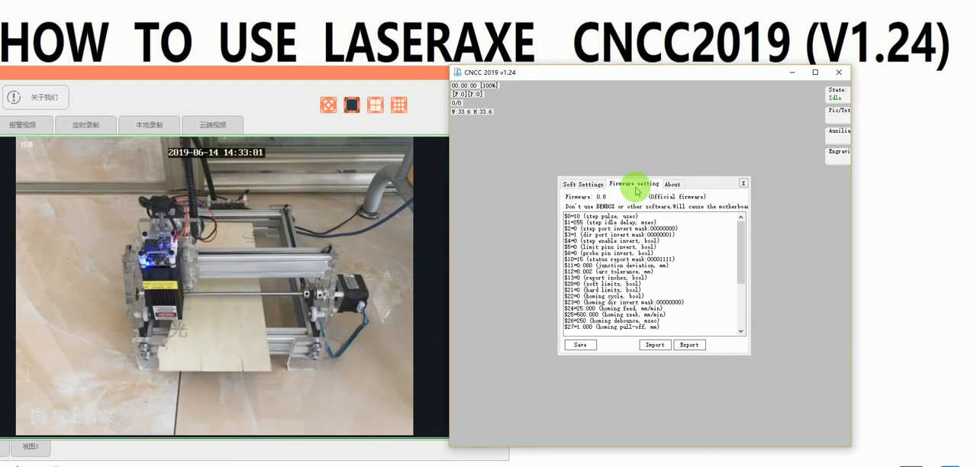
left_click(585, 184)
left_click(630, 184)
left_click(585, 184)
left_click(624, 185)
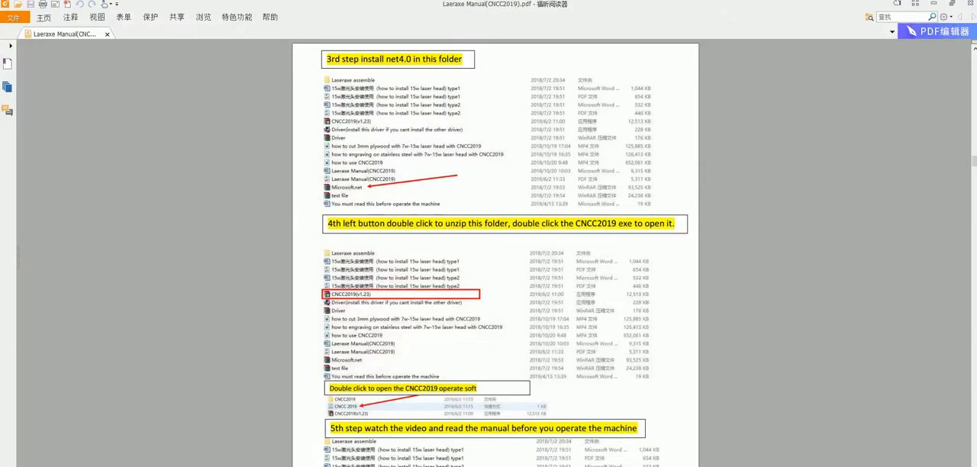
Step: Switch to the Laeraxe Manual PDF and examine the pages on importing the firmware setting file for each machine type
scroll(428, 252, "down", 3)
scroll(465, 260, "down", 5)
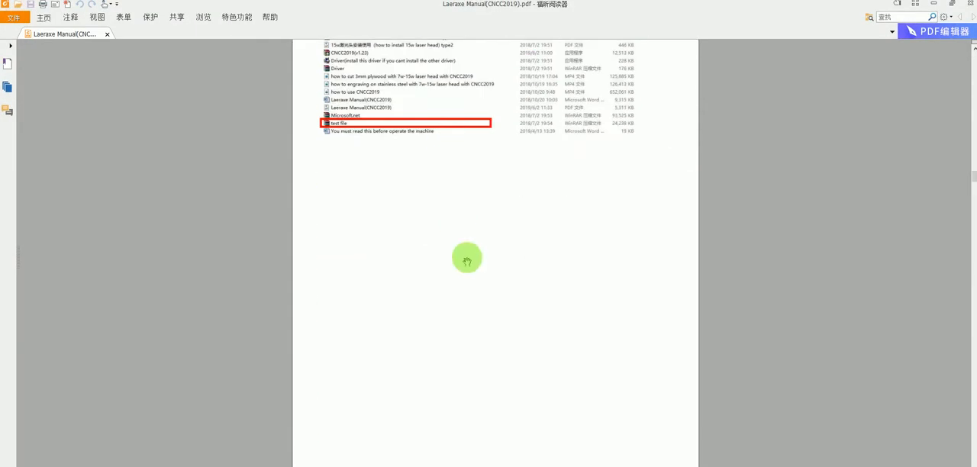
scroll(455, 288, "down", 12)
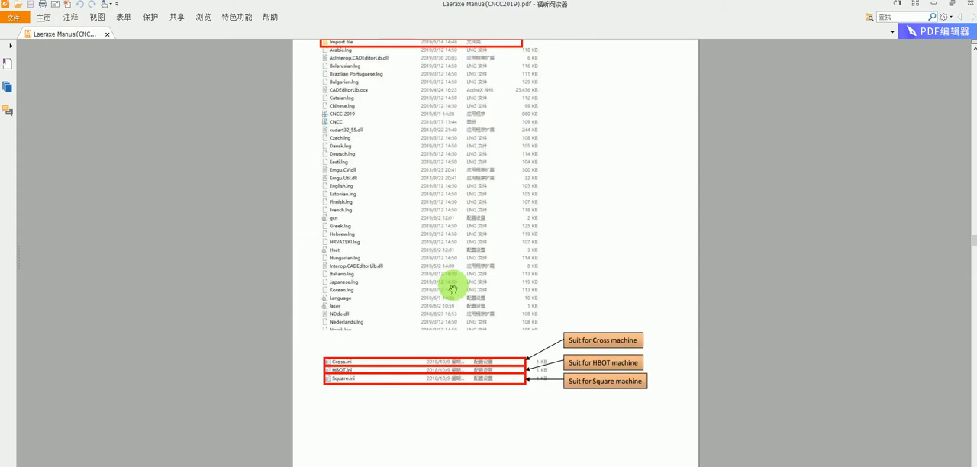
scroll(453, 289, "up", 5)
scroll(481, 336, "up", 2)
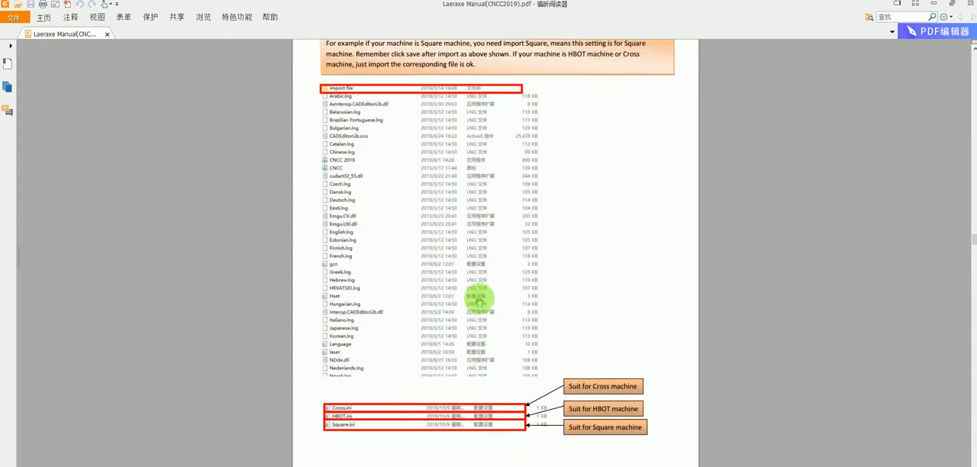
scroll(492, 272, "up", 15)
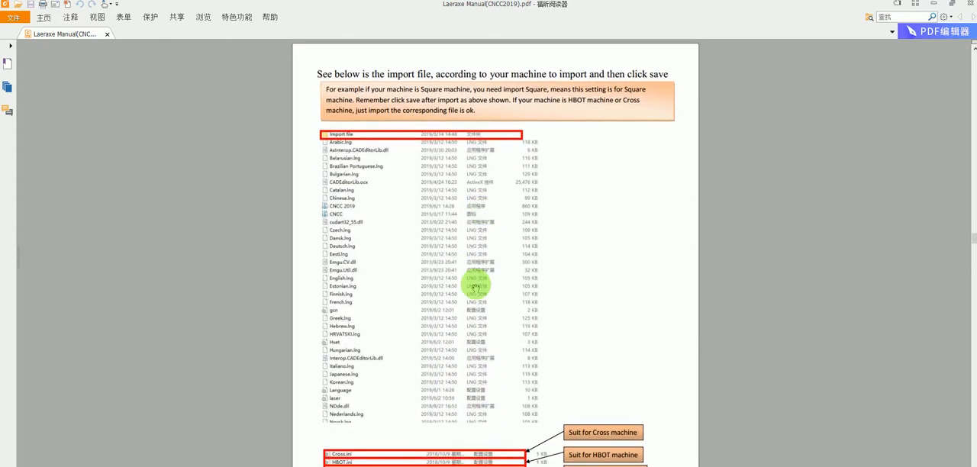
scroll(471, 303, "down", 5)
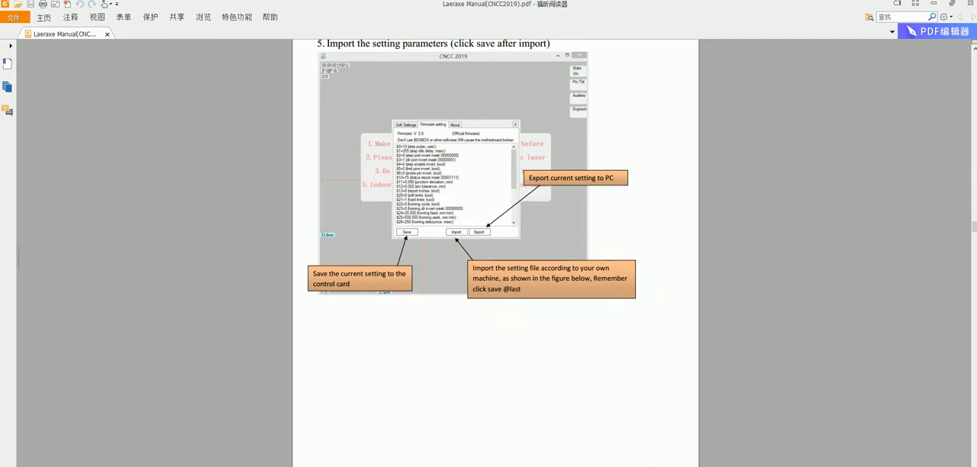
scroll(506, 389, "down", 10)
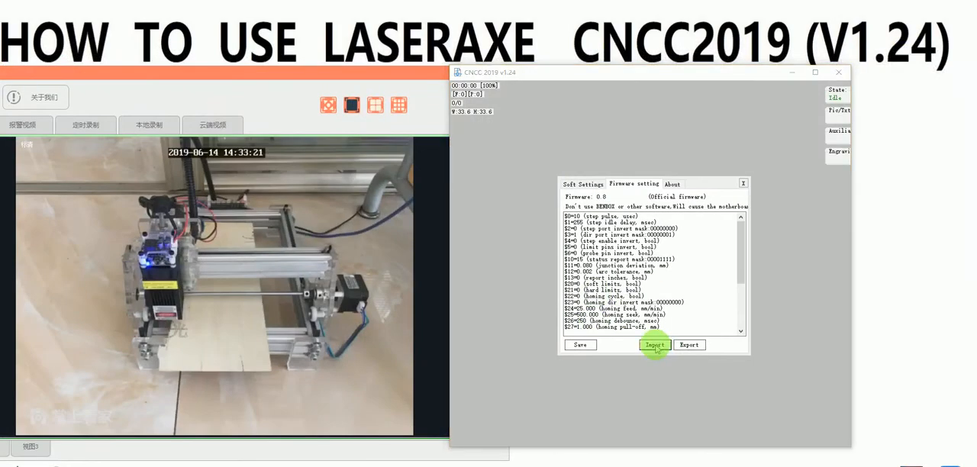
Step: Import the Square configuration from the Import file folder into the firmware settings, save it to the control card, and close the settings
left_click(656, 345)
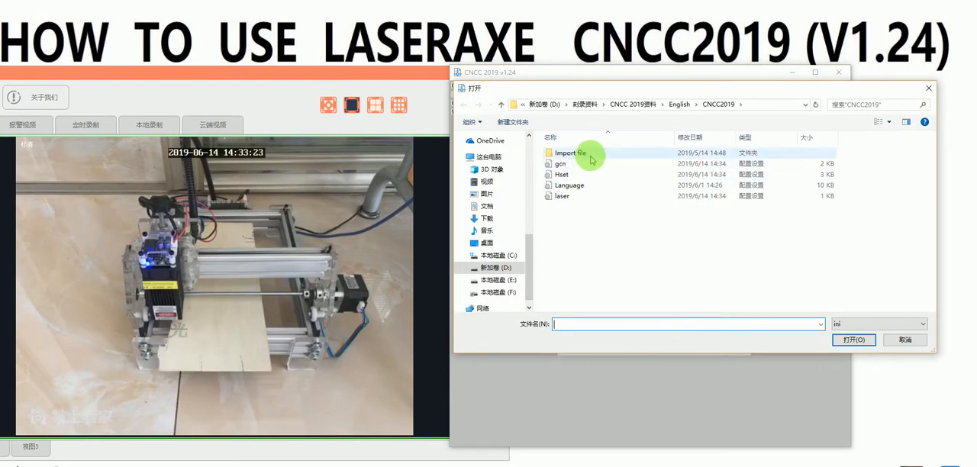
double_click(591, 157)
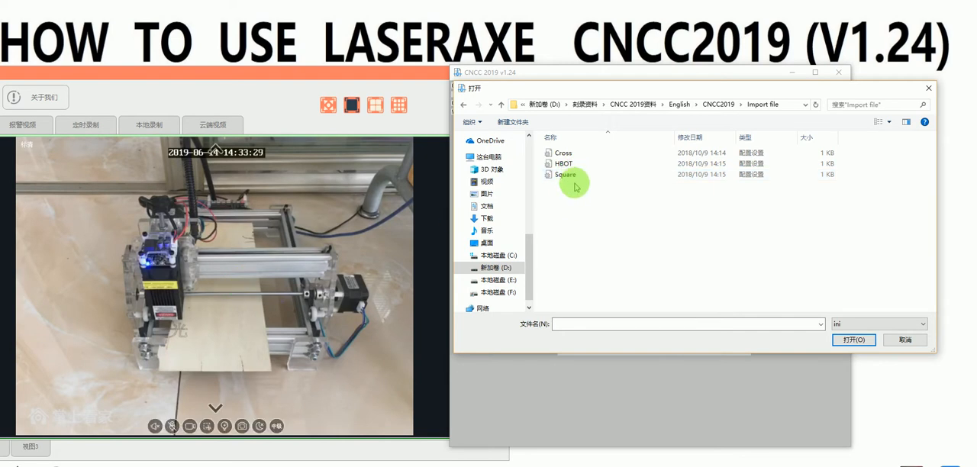
double_click(578, 174)
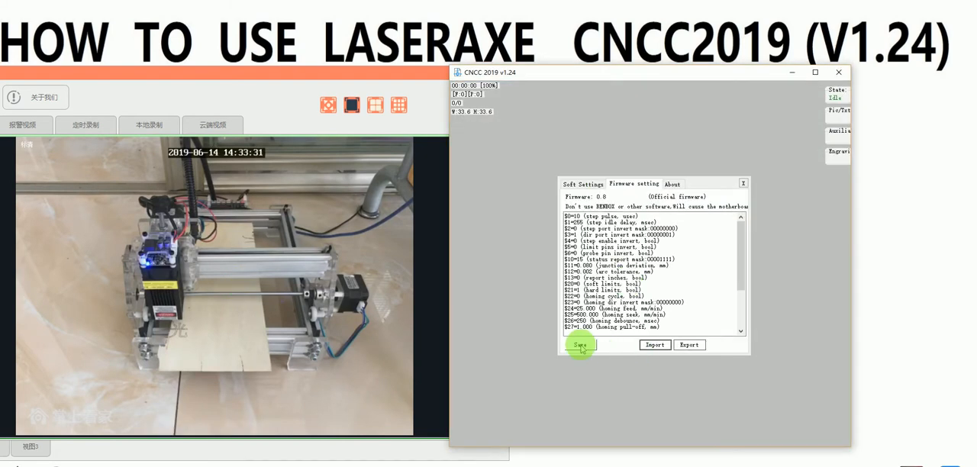
left_click(581, 346)
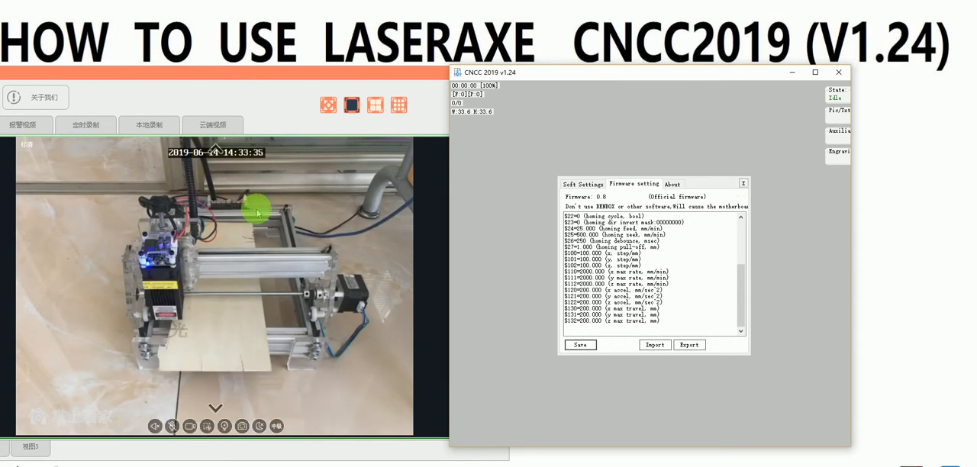
left_click(745, 185)
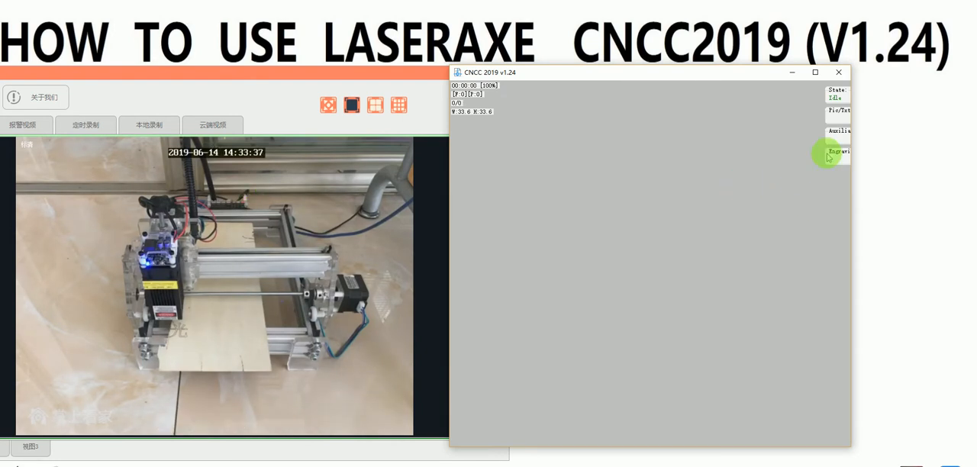
Step: Set the auxiliary jog step to 20 and the jog speed to 2000
mouse_move(832, 98)
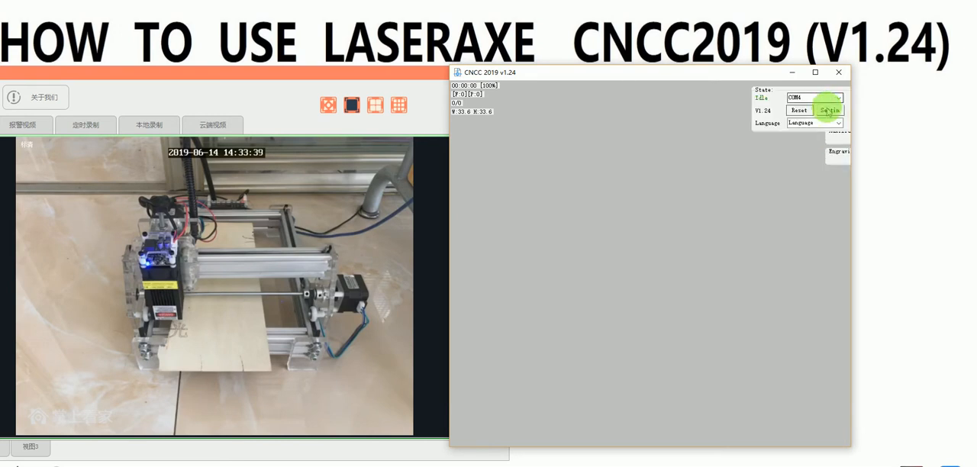
mouse_move(834, 136)
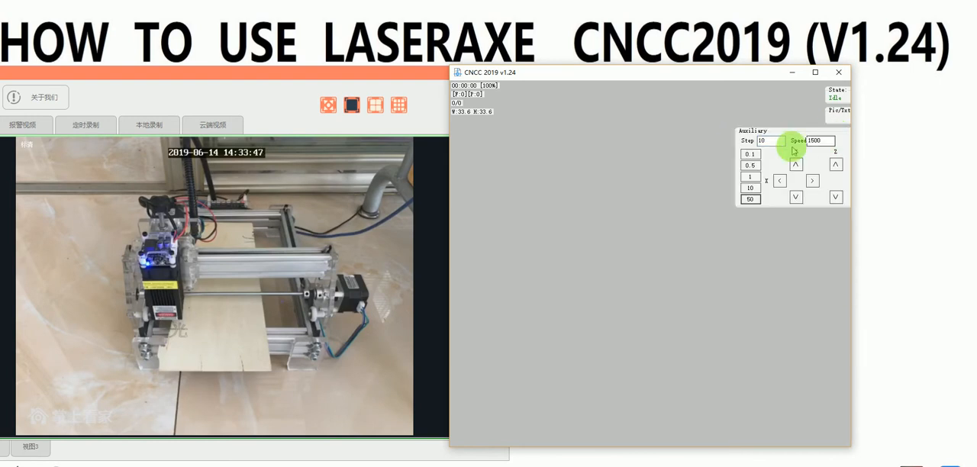
double_click(770, 141)
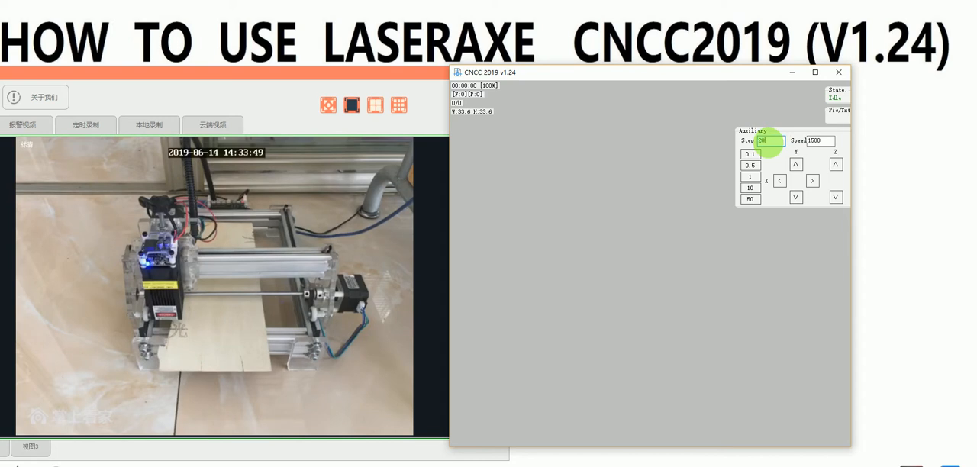
left_click_drag(831, 141, 810, 143)
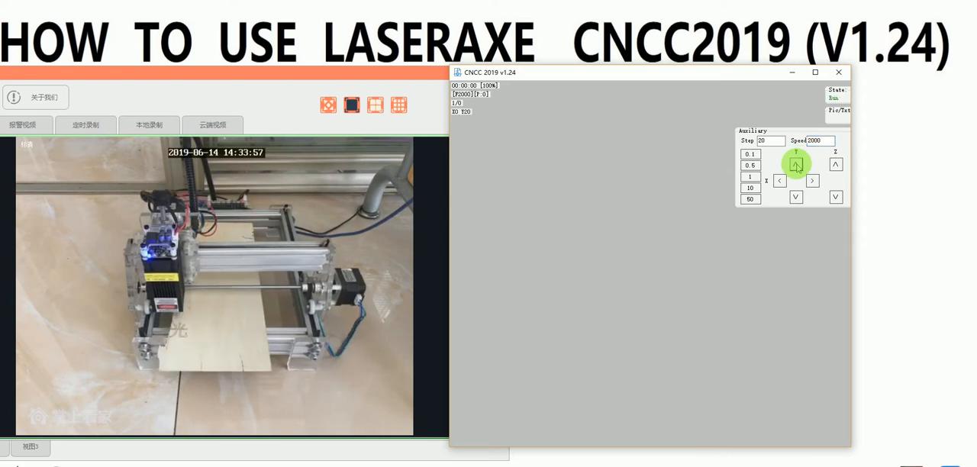
Step: Test the axis movement by jogging the laser head along Y and X and returning it to X0 Y0
left_click(796, 197)
left_click(812, 182)
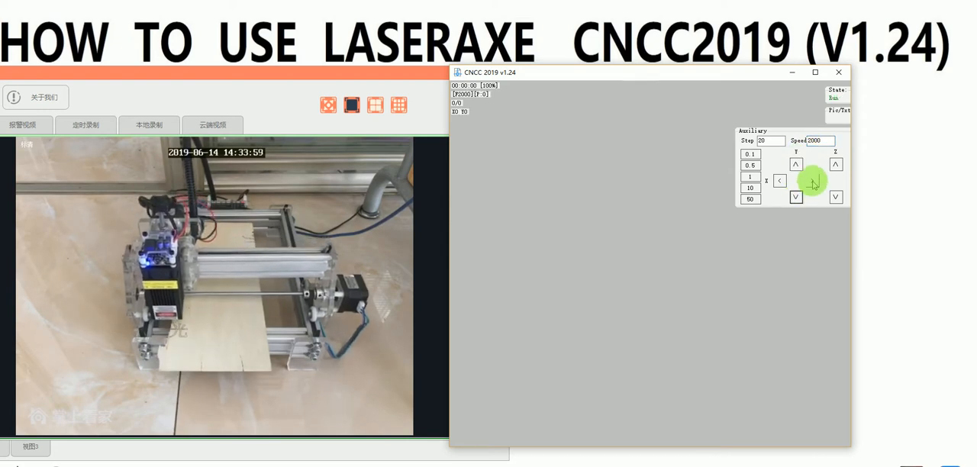
left_click(781, 181)
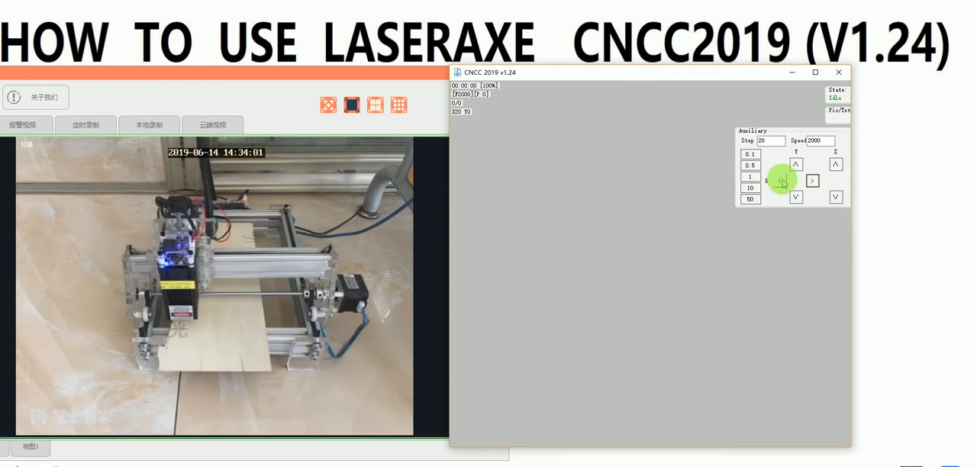
left_click(780, 181)
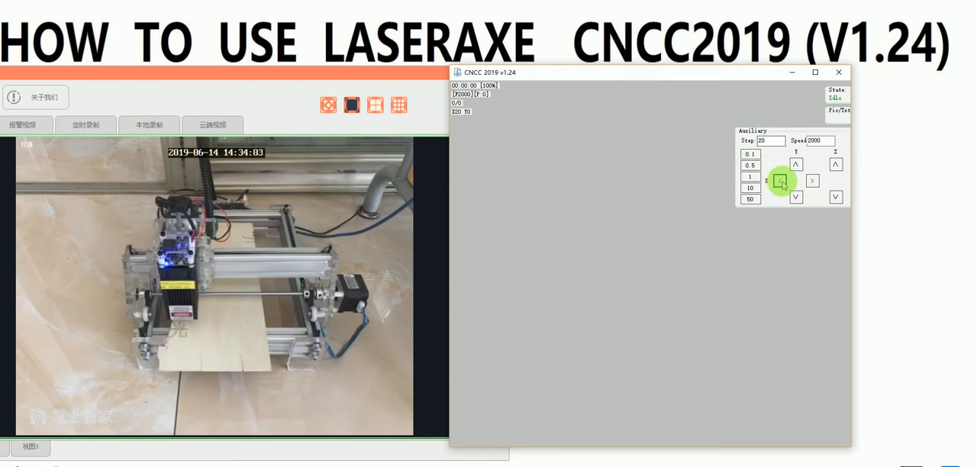
left_click(748, 168)
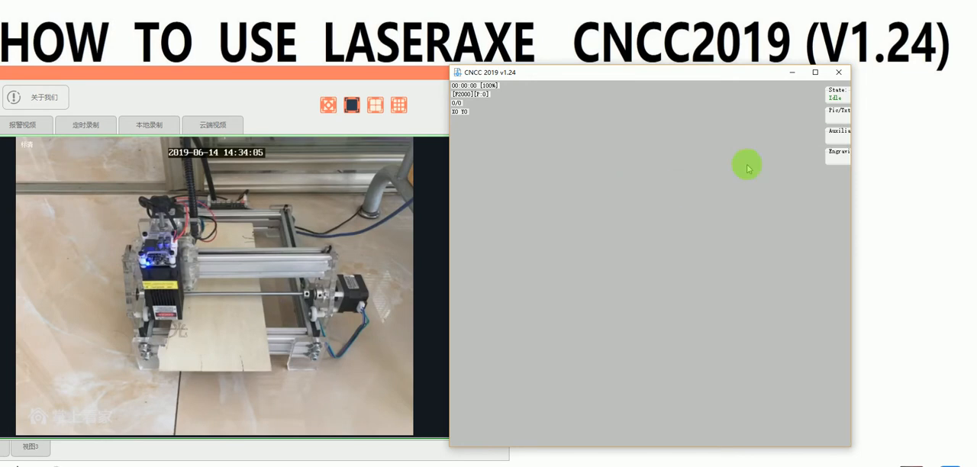
Step: Test the laser at weak power by turning the weak spindle option on and off again
left_click(834, 150)
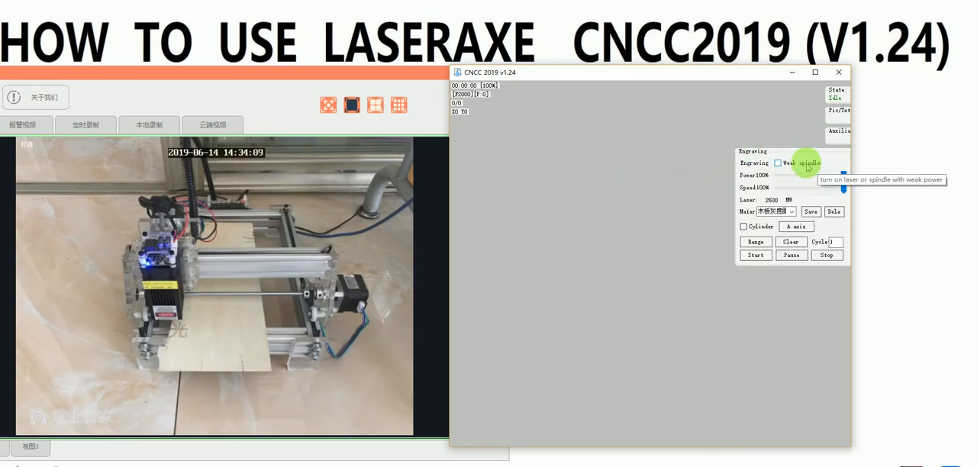
left_click(778, 163)
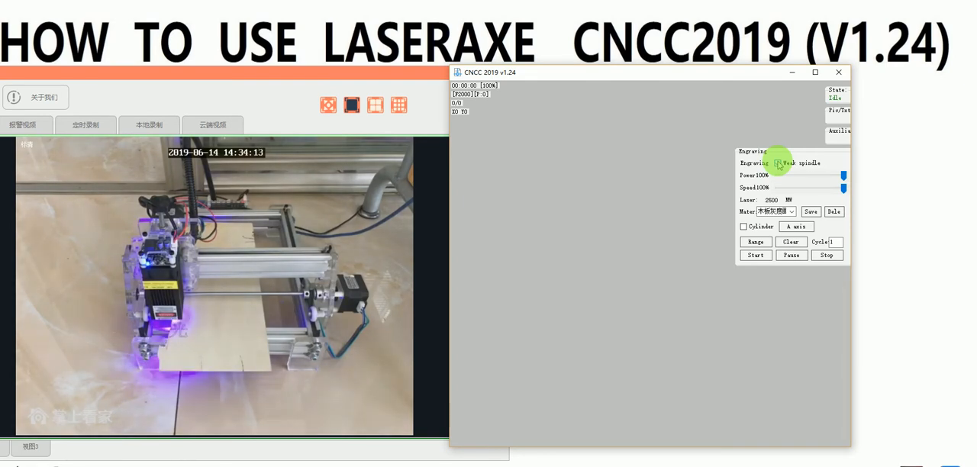
left_click(778, 162)
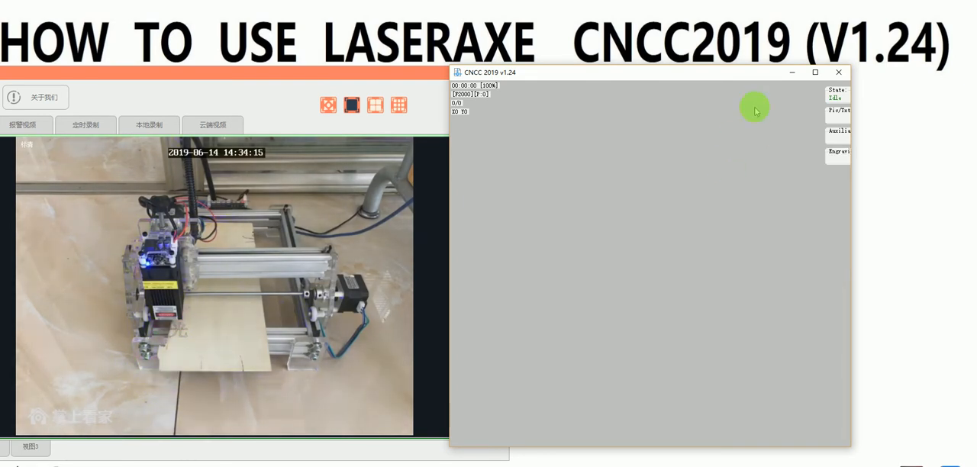
Step: Examine the available interface languages and close the list without choosing one
mouse_move(838, 124)
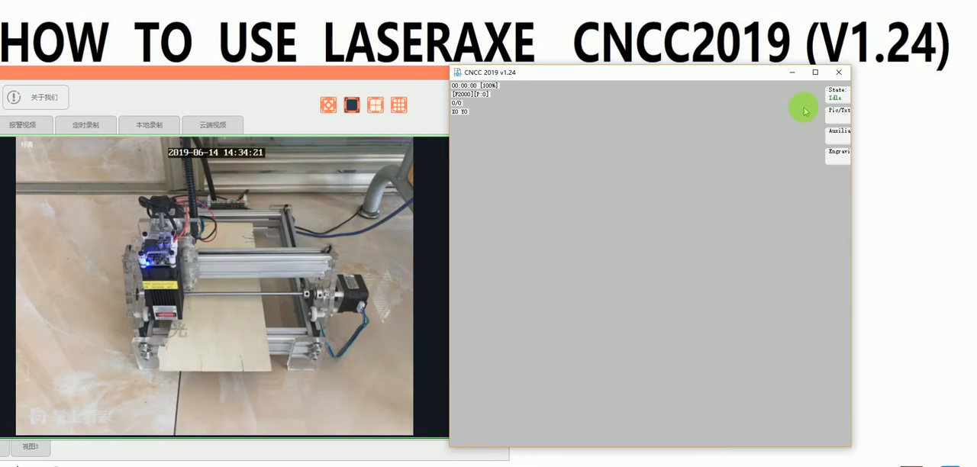
mouse_move(842, 98)
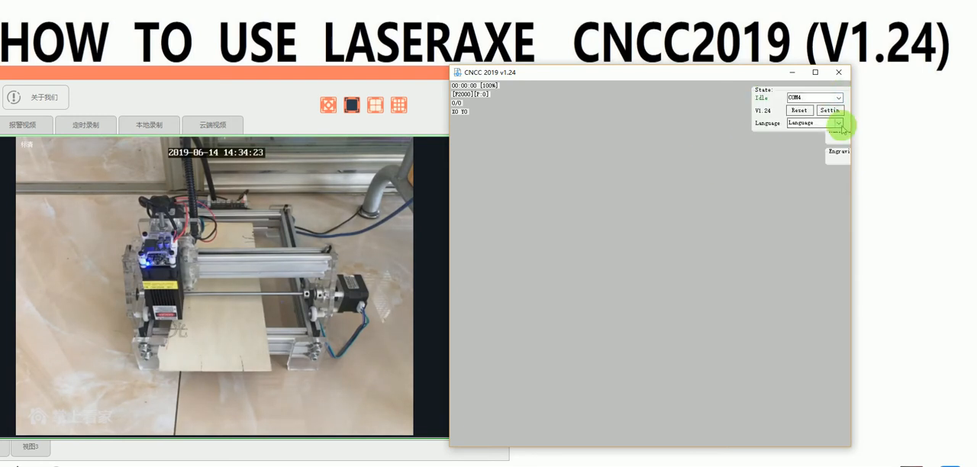
left_click(838, 124)
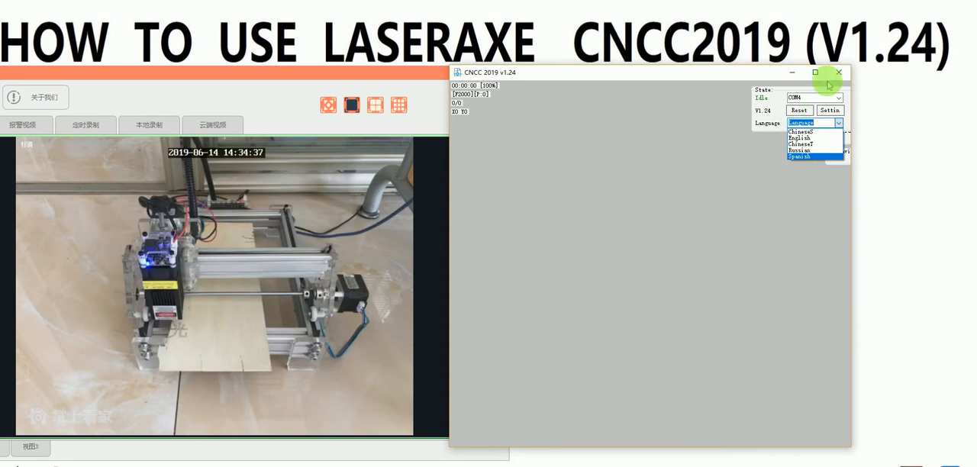
left_click(703, 154)
mouse_move(837, 98)
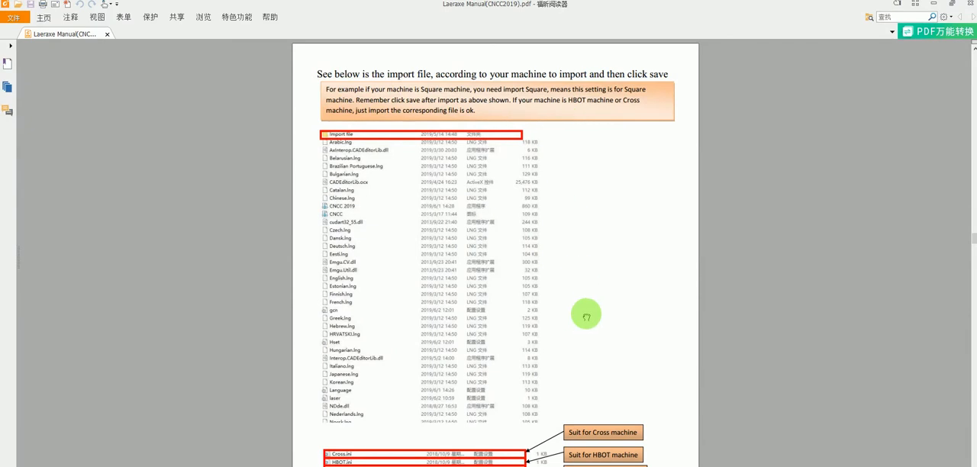
Step: Return to the start of the PDF manual and read the software installation overview and the machine assembly step
left_click_drag(975, 238, 974, 61)
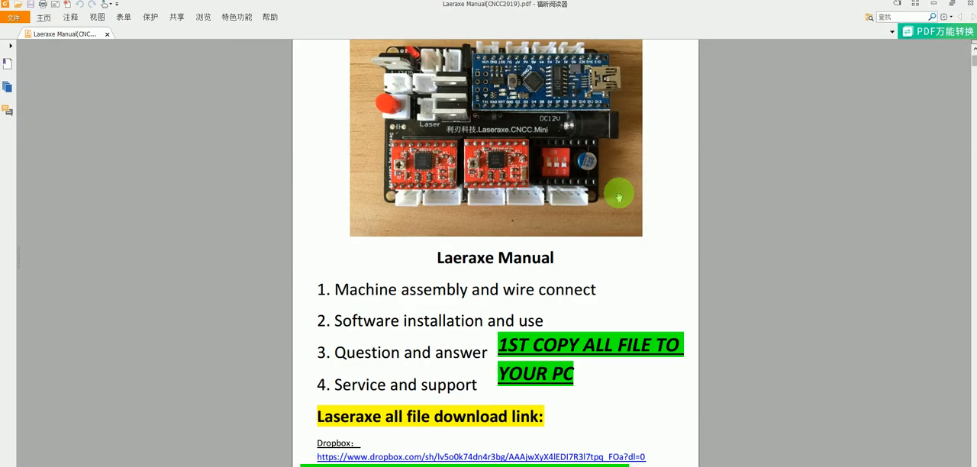
scroll(618, 197, "up", 3)
scroll(515, 262, "down", 15)
scroll(506, 269, "up", 10)
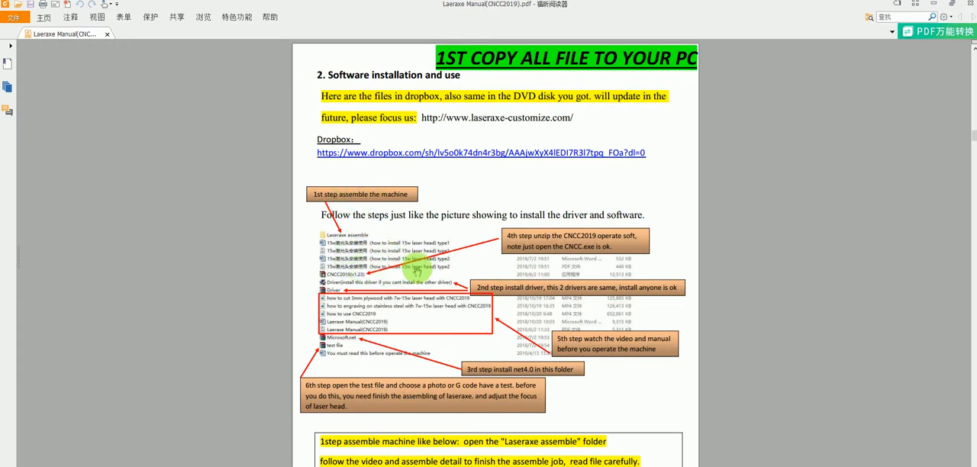
scroll(417, 270, "down", 2)
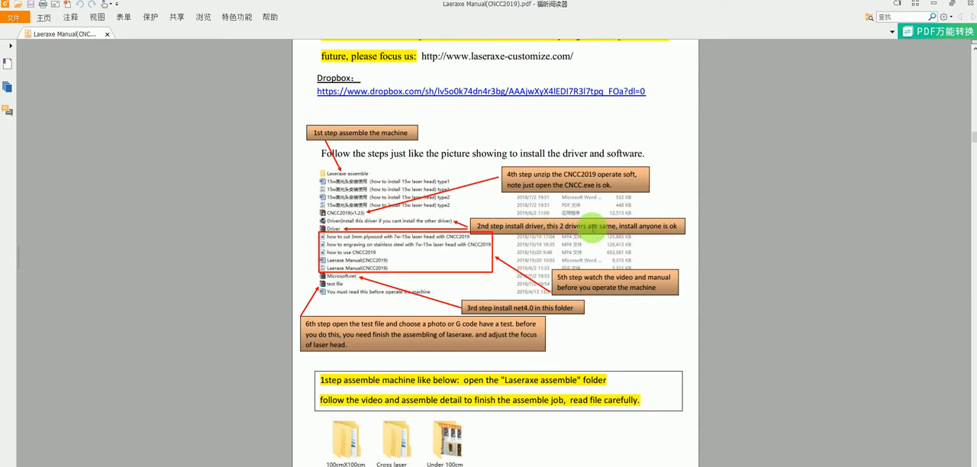
scroll(572, 222, "up", 1, "ctrl")
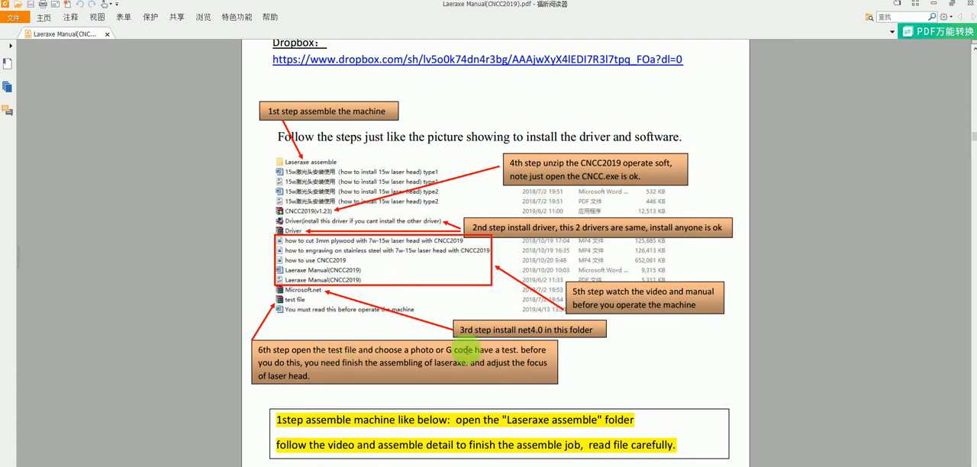
scroll(436, 323, "down", 3)
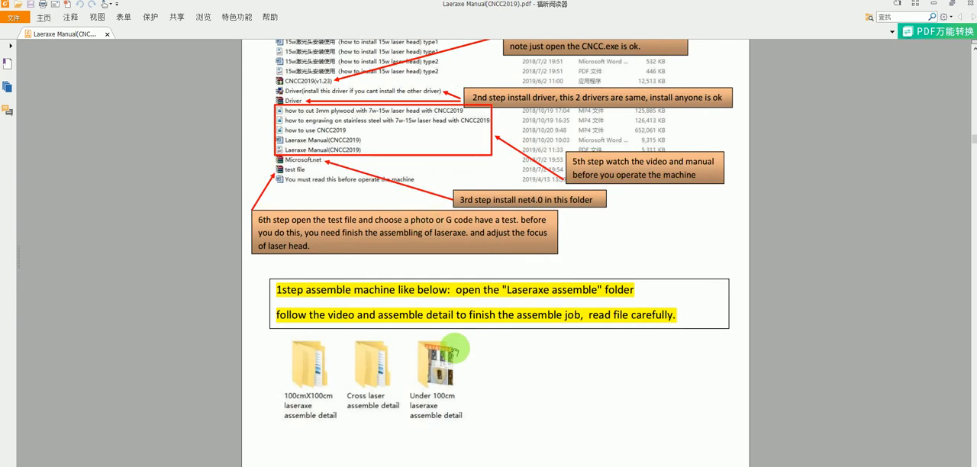
scroll(466, 370, "down", 5)
scroll(454, 283, "up", 1)
scroll(408, 275, "up", 5)
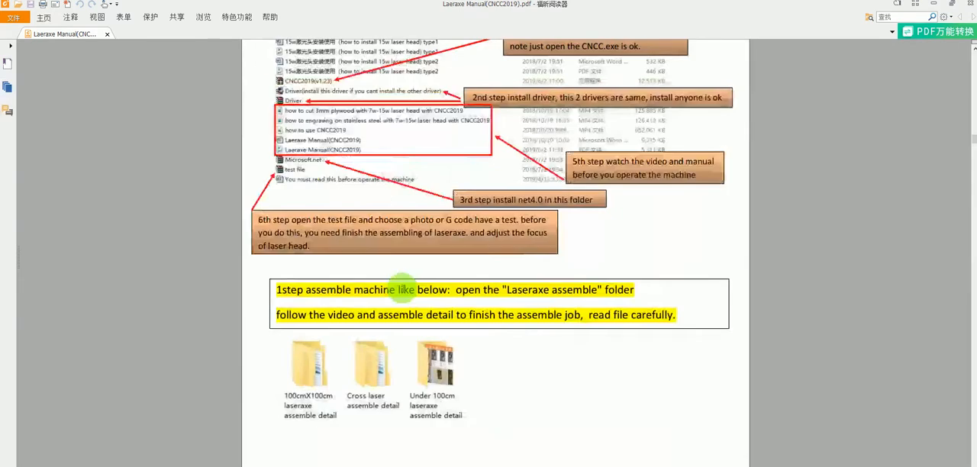
scroll(405, 287, "down", 4)
scroll(412, 290, "up", 4)
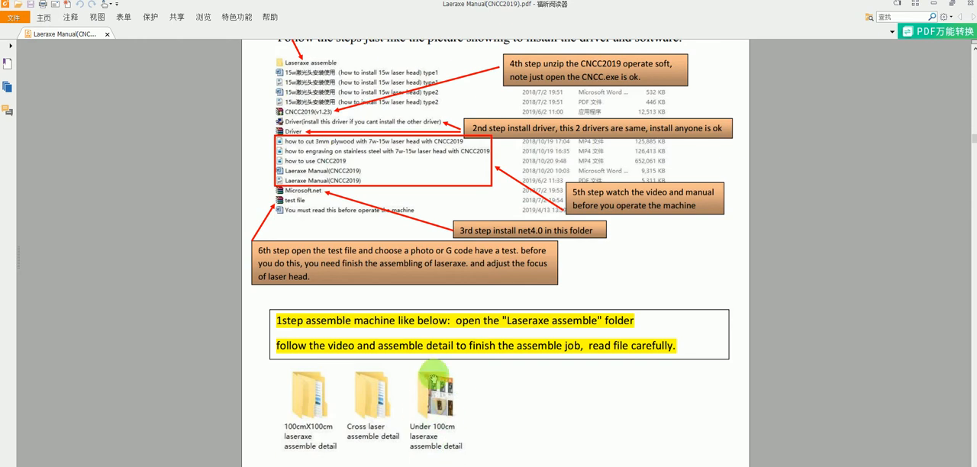
Step: Read the manual's steps for installing the driver and net4.0, opening CNCC2019, and preparing the connection test
scroll(484, 415, "down", 10)
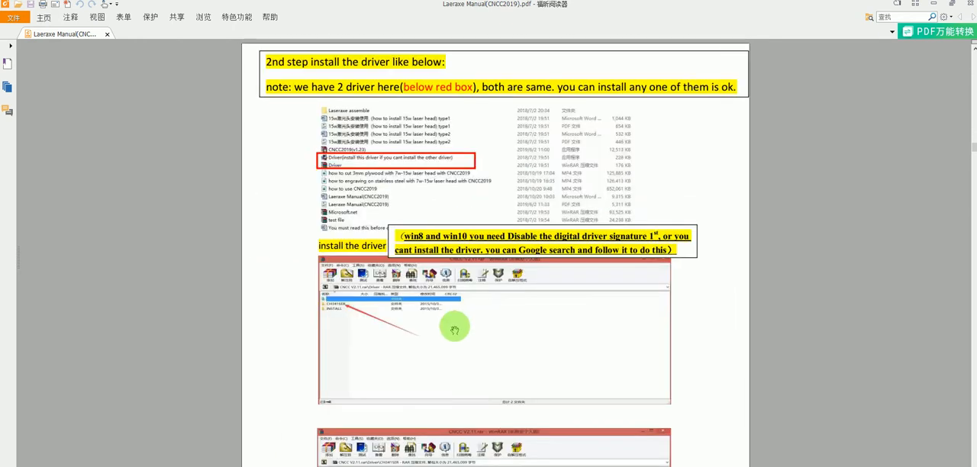
scroll(433, 246, "down", 2)
scroll(433, 247, "down", 10)
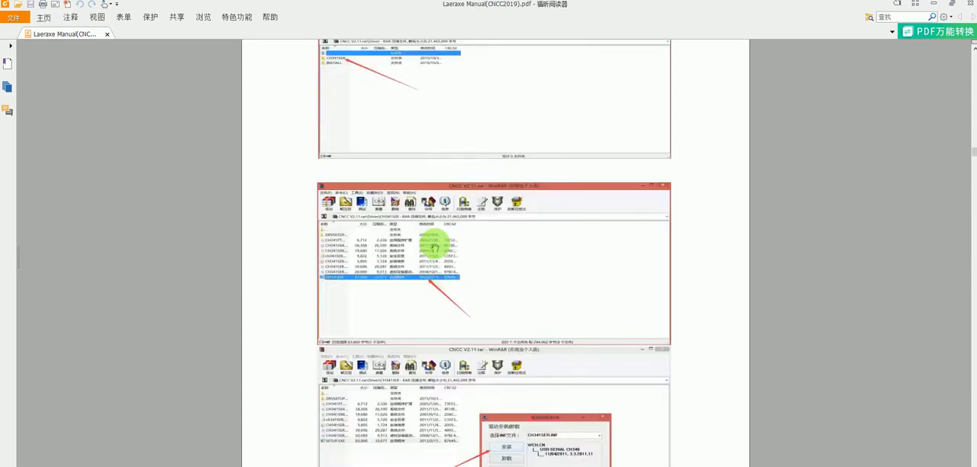
scroll(433, 247, "up", 2)
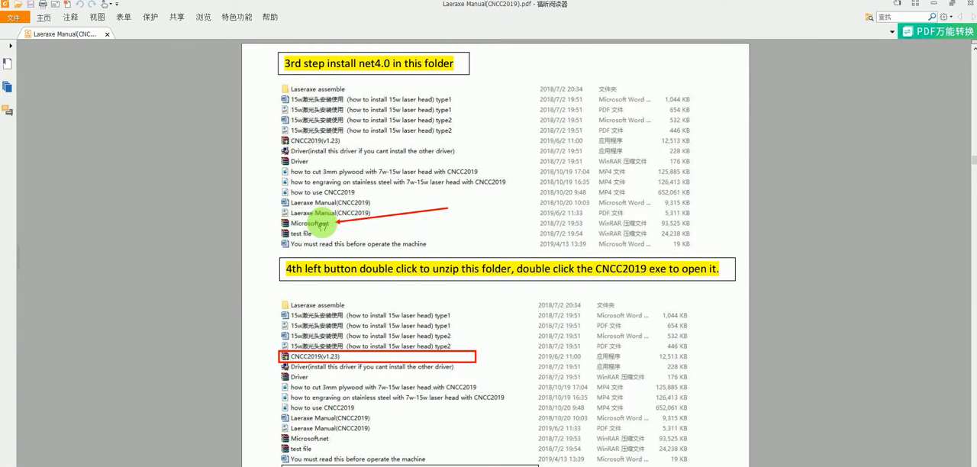
scroll(346, 291, "down", 1)
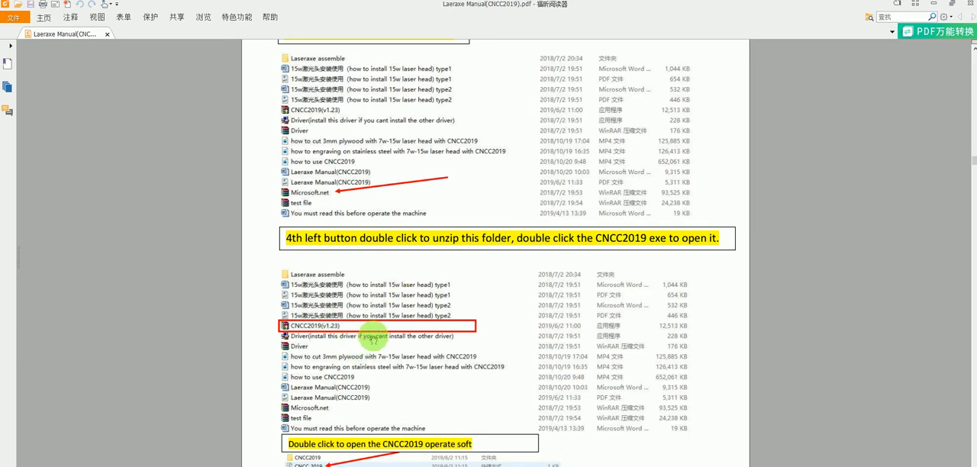
scroll(354, 348, "down", 5)
scroll(369, 338, "down", 10)
scroll(336, 168, "up", 9)
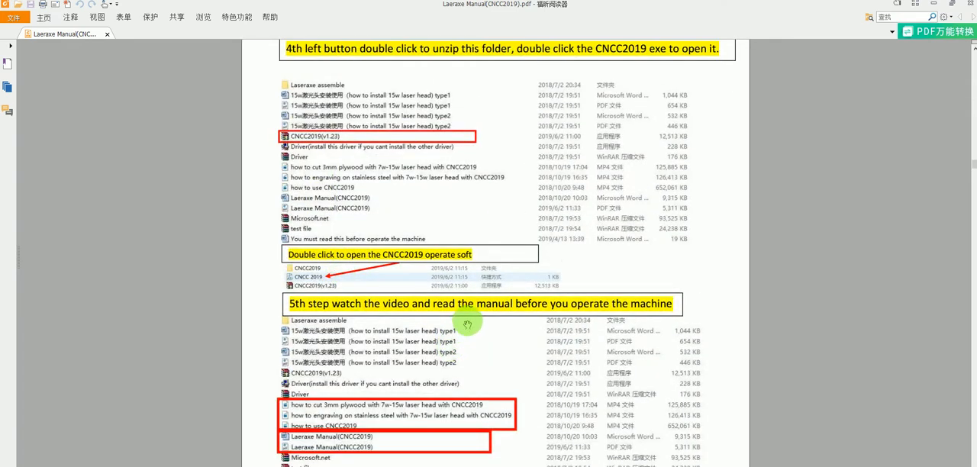
scroll(464, 324, "down", 11)
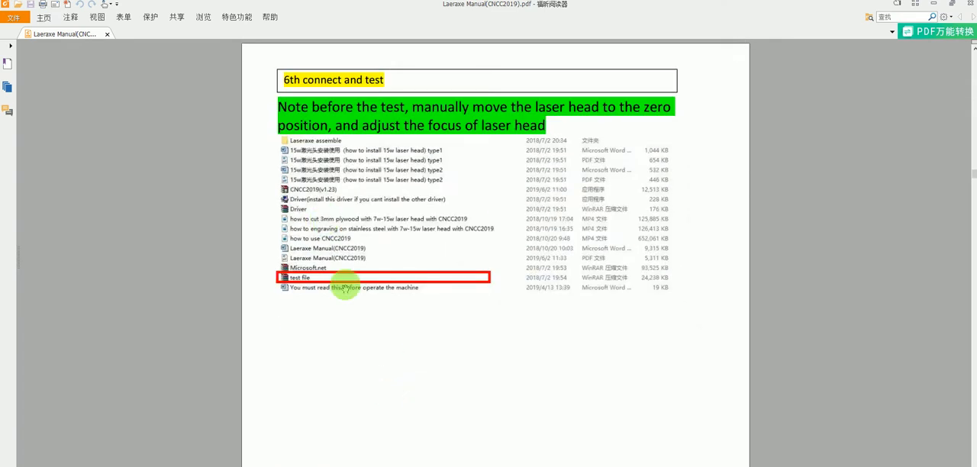
Step: Read the manual's sections on laser focus, zero position, machine initialization settings, and the ini file for each machine type
scroll(427, 356, "down", 10)
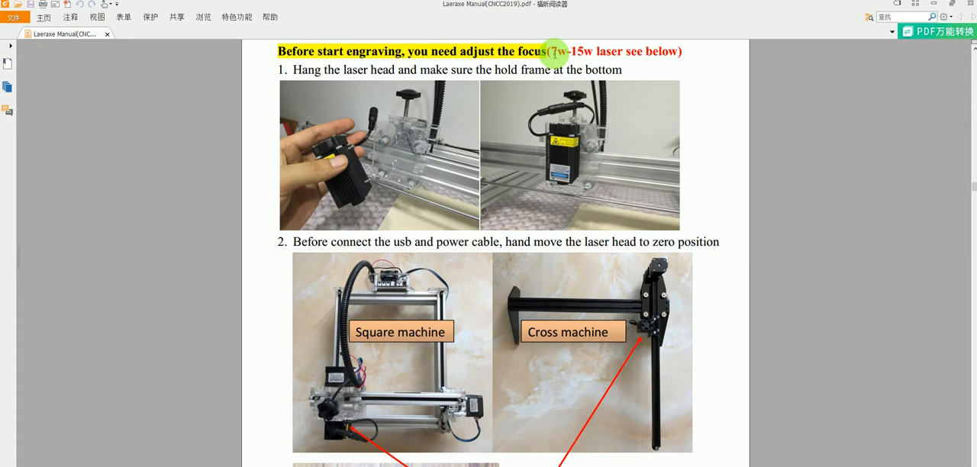
scroll(424, 271, "down", 3)
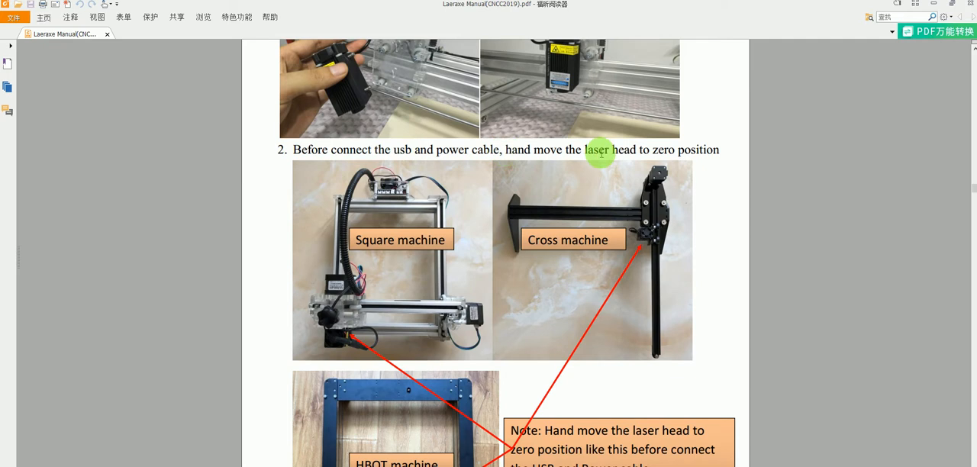
scroll(565, 195, "down", 3)
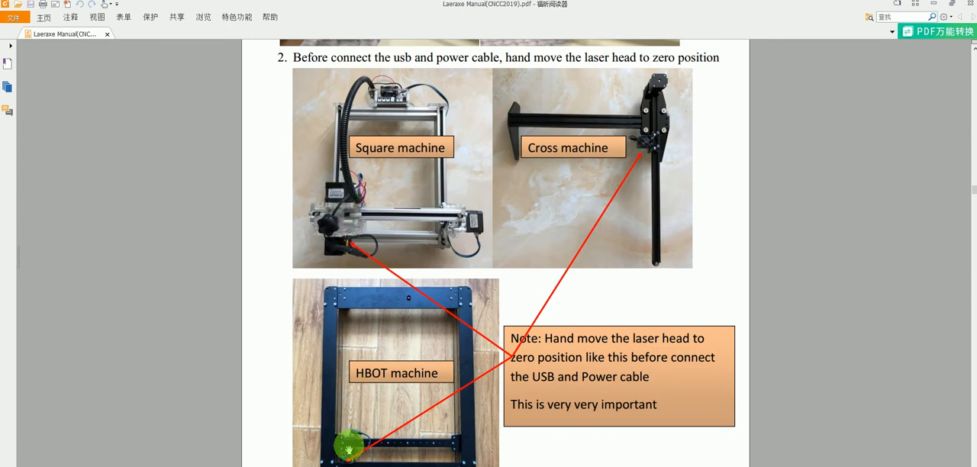
scroll(336, 435, "down", 10)
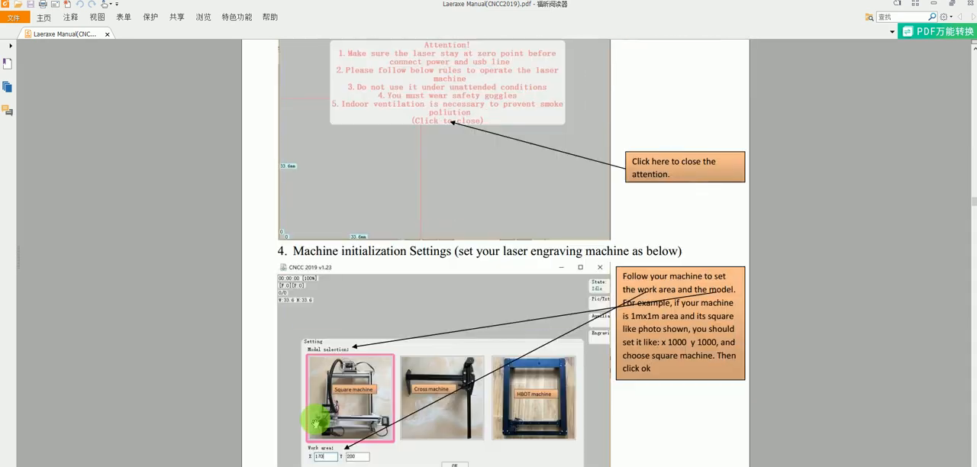
scroll(313, 418, "down", 3)
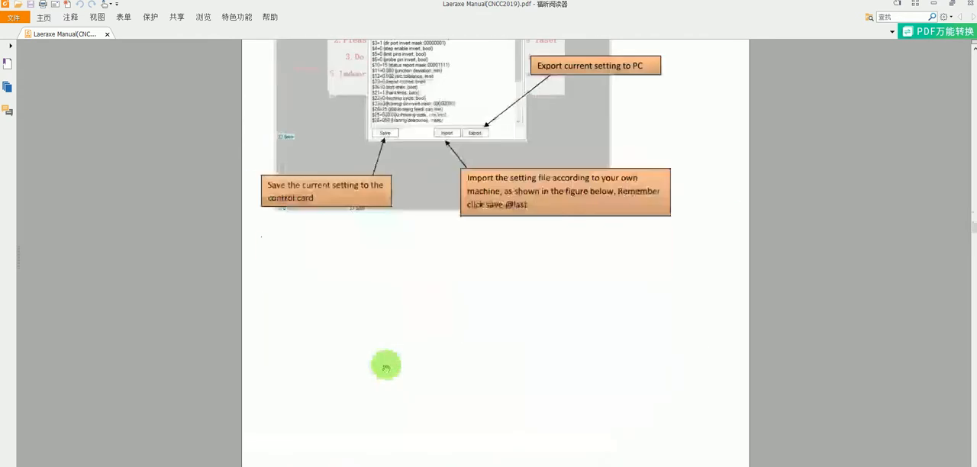
scroll(386, 370, "down", 4)
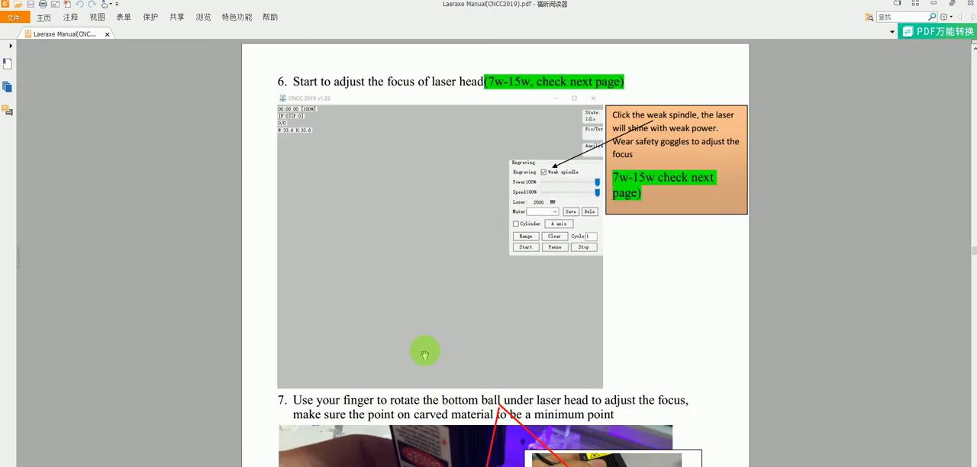
scroll(426, 353, "down", 15)
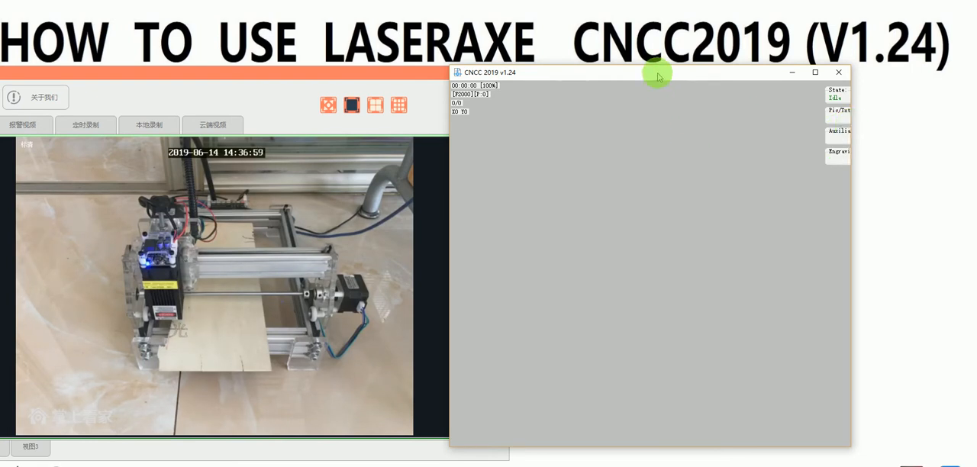
Step: Switch to CNCC 2019 and delete the existing material presets in the engraving settings
mouse_move(840, 112)
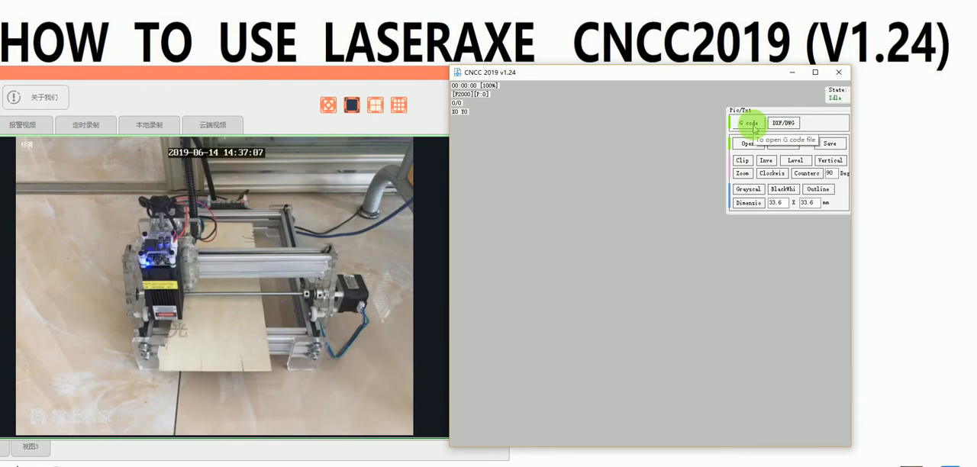
mouse_move(831, 136)
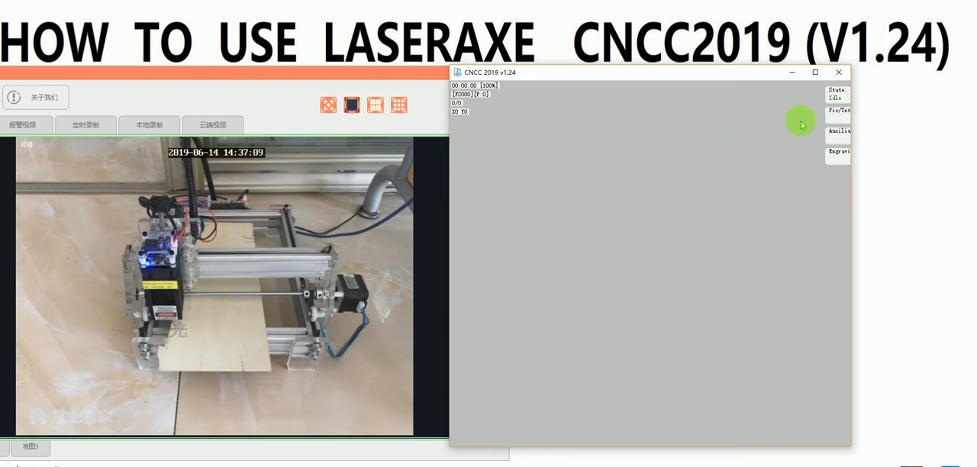
mouse_move(846, 164)
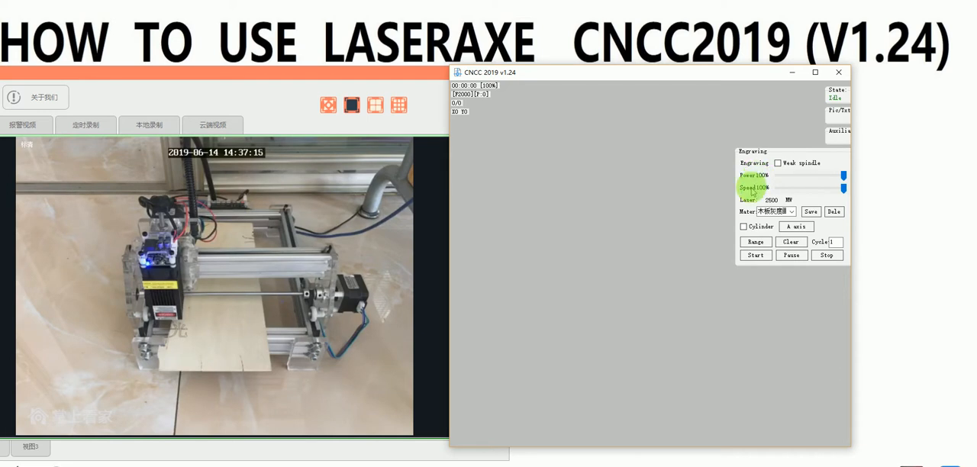
left_click(792, 212)
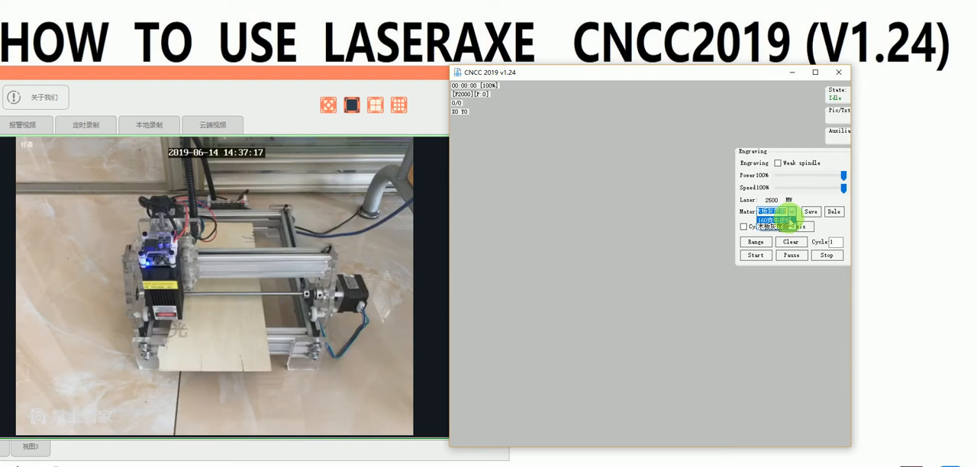
left_click(792, 214)
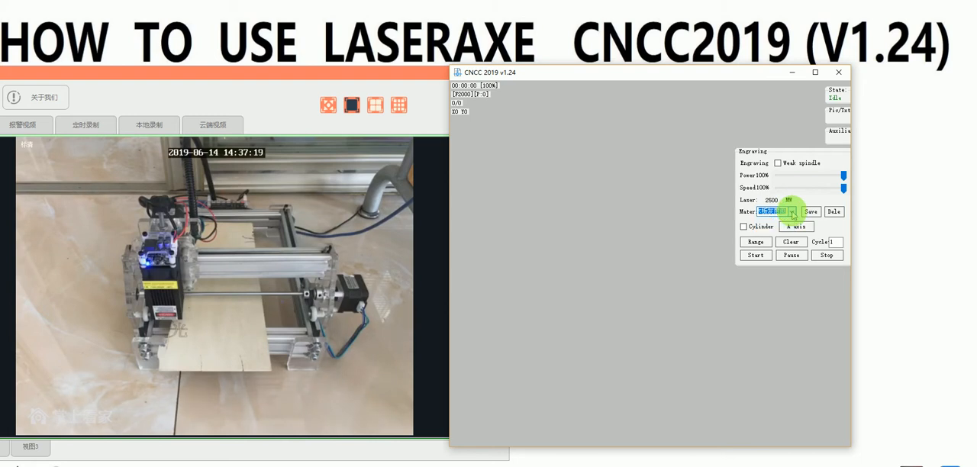
left_click(792, 212)
left_click(777, 222)
left_click(792, 211)
left_click(798, 222)
left_click(834, 212)
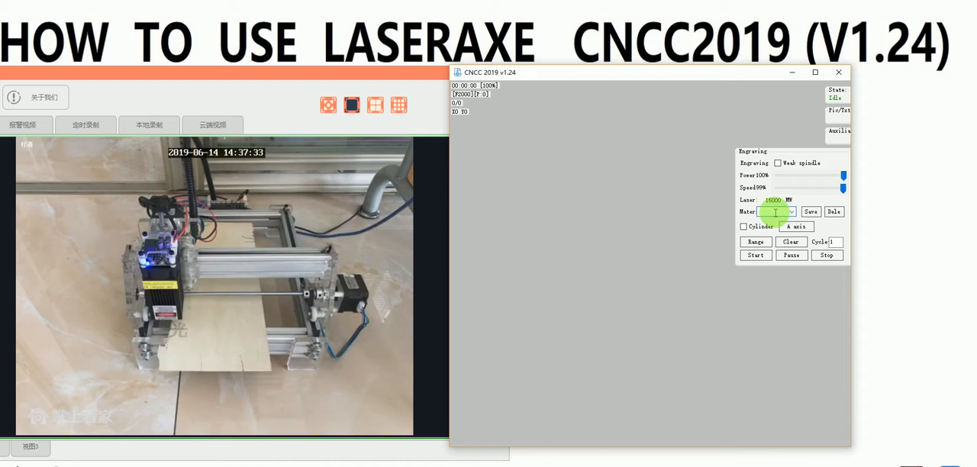
Step: Save a material preset named plywood with 100% power and 8% speed, and select it from the material list
left_click(843, 189)
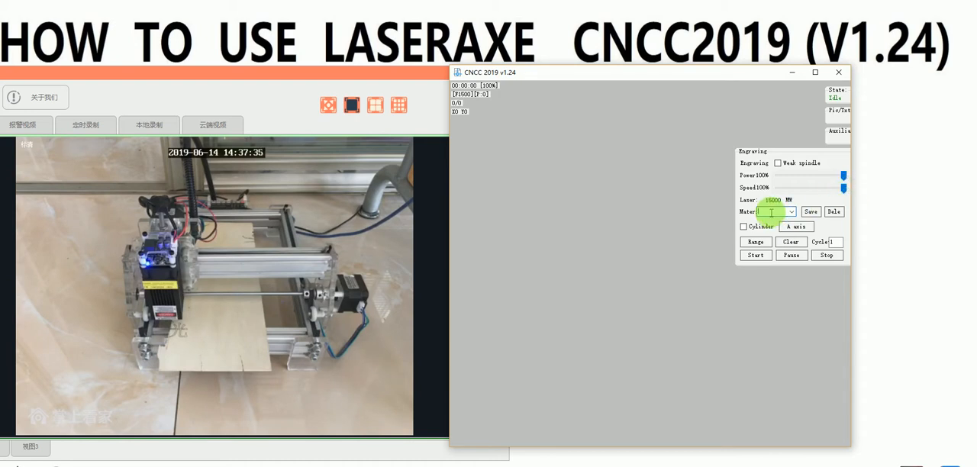
type("plywood")
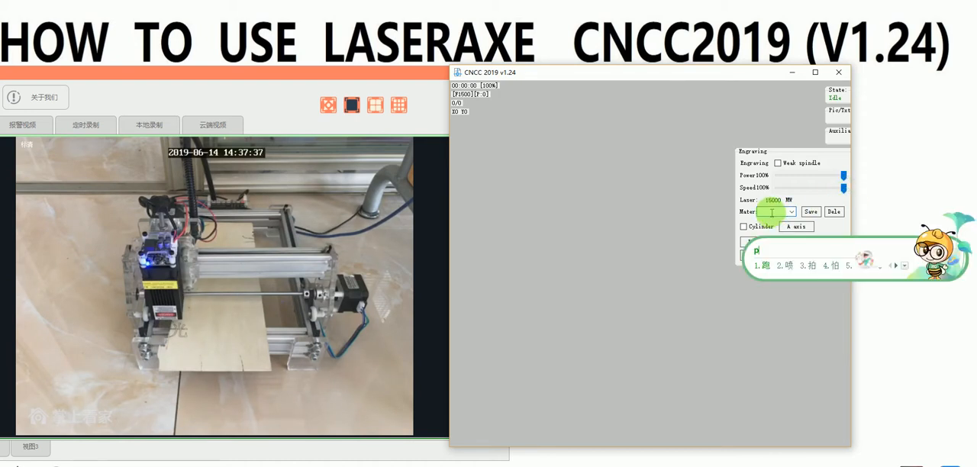
key("Return")
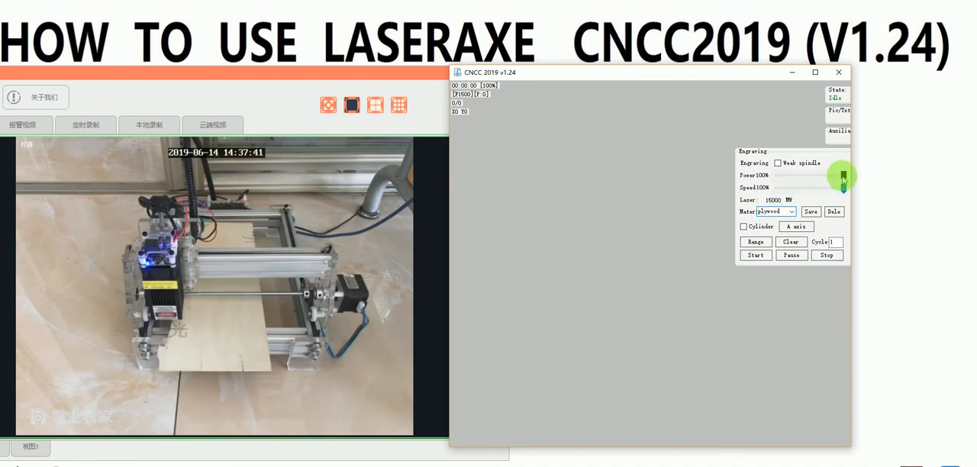
left_click_drag(843, 188, 785, 195)
left_click(811, 212)
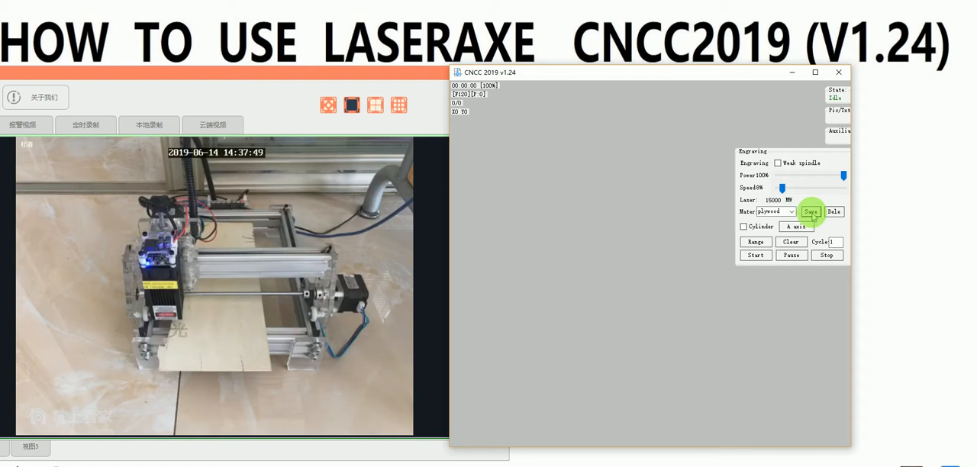
left_click(792, 212)
left_click(781, 221)
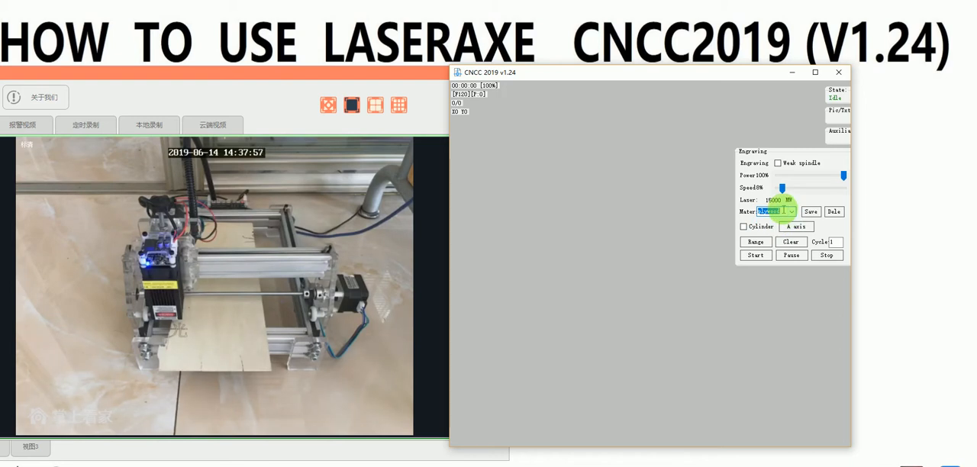
Step: Save a second material preset named stainless steel with 100% power and 7% speed
type("stain")
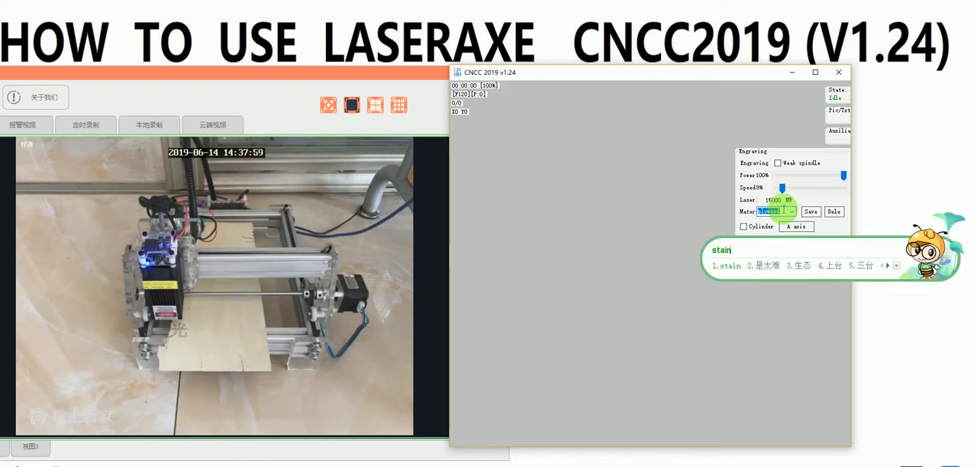
key("space")
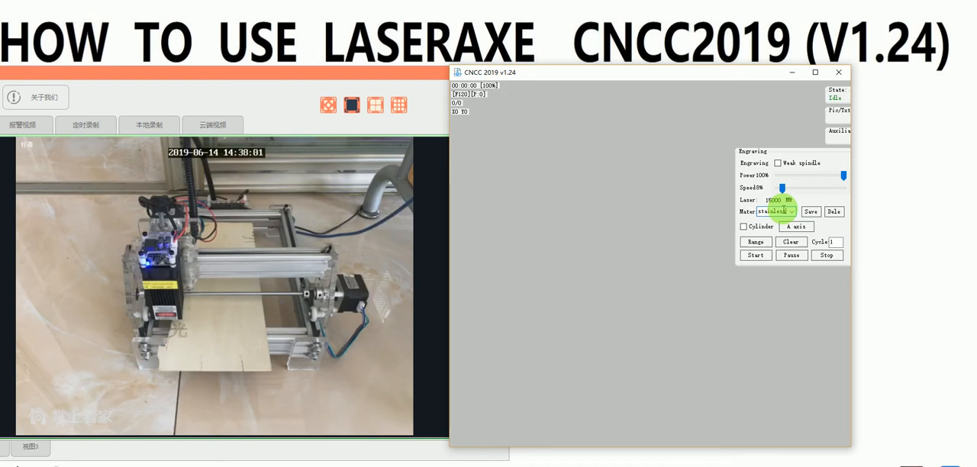
type("steel")
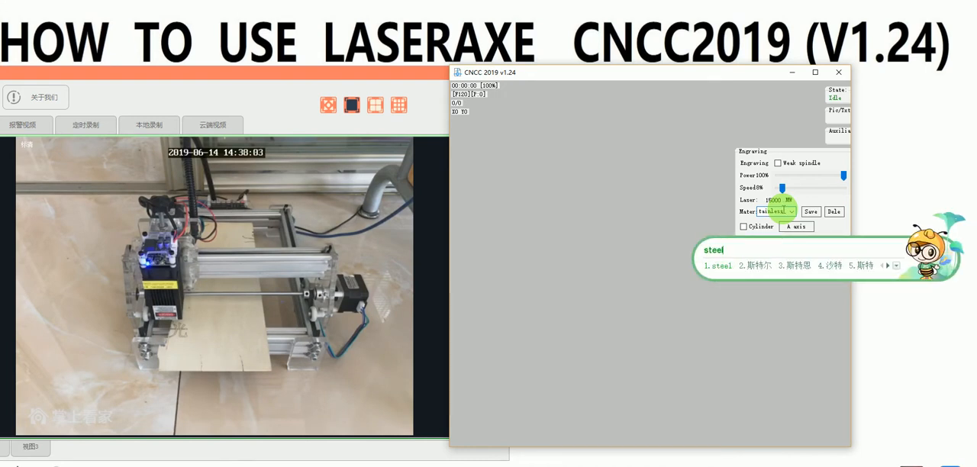
key("space")
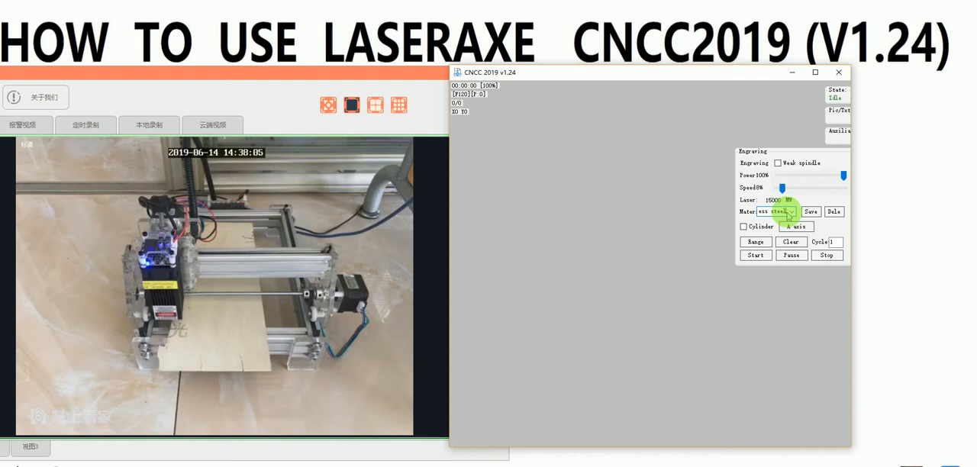
left_click(782, 189)
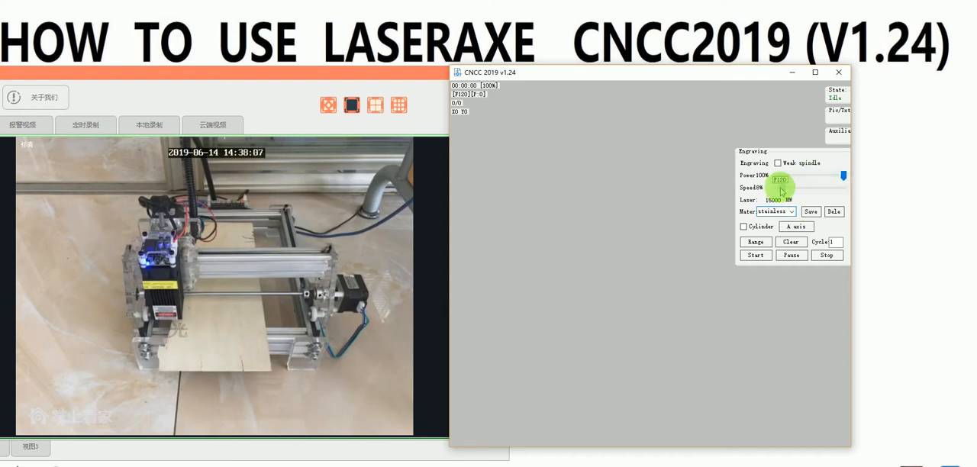
left_click_drag(781, 188, 781, 188)
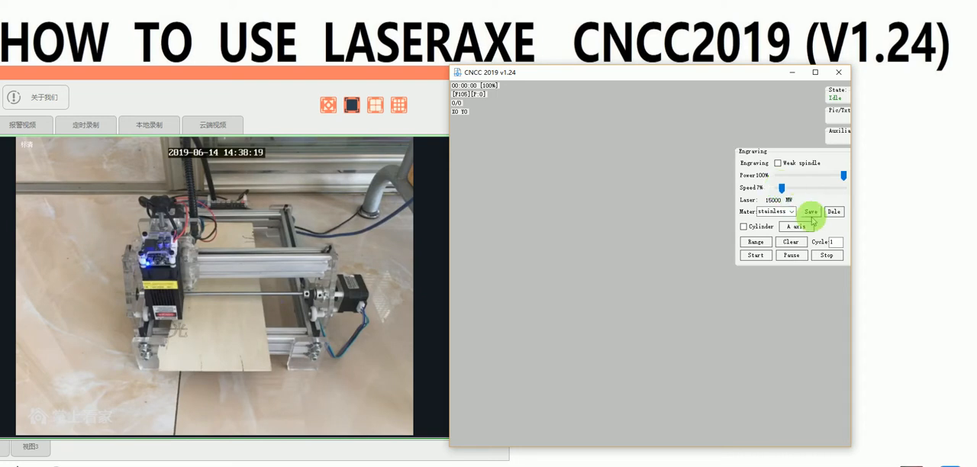
Step: Load the saved plywood and stainless steel presets in turn to check the speed stored for each
left_click(792, 212)
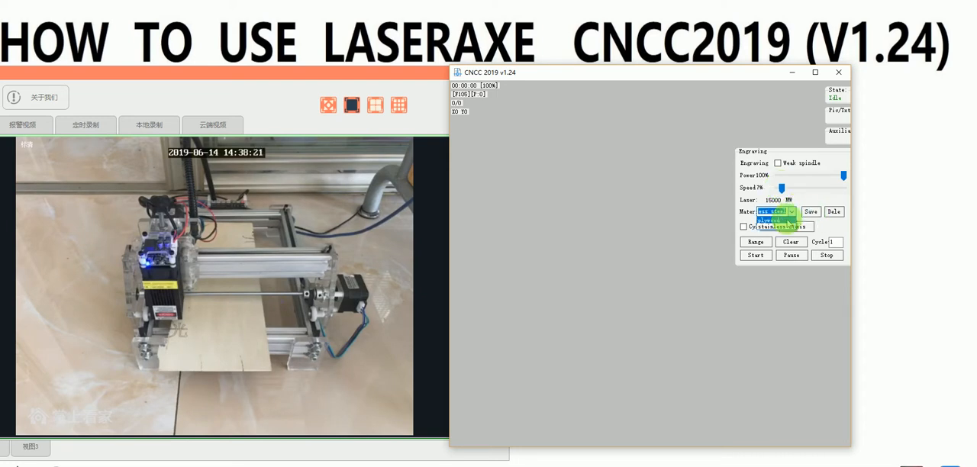
left_click(781, 221)
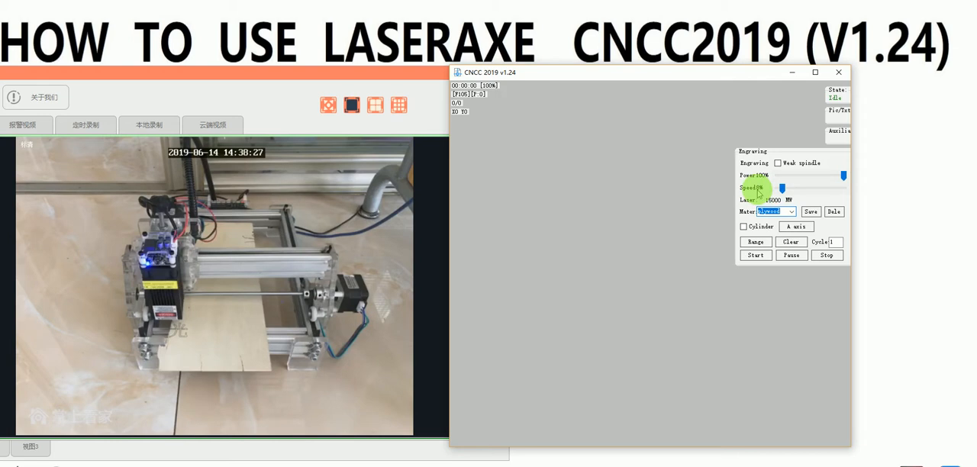
left_click(782, 190)
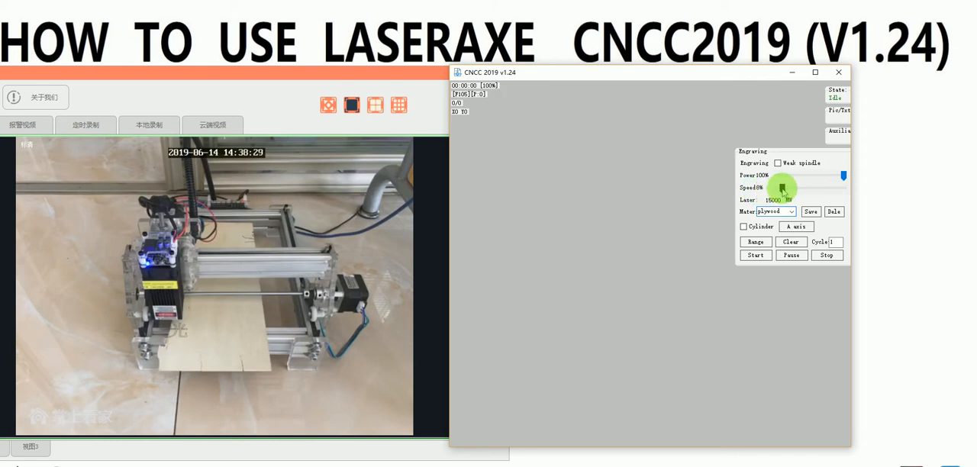
left_click(790, 211)
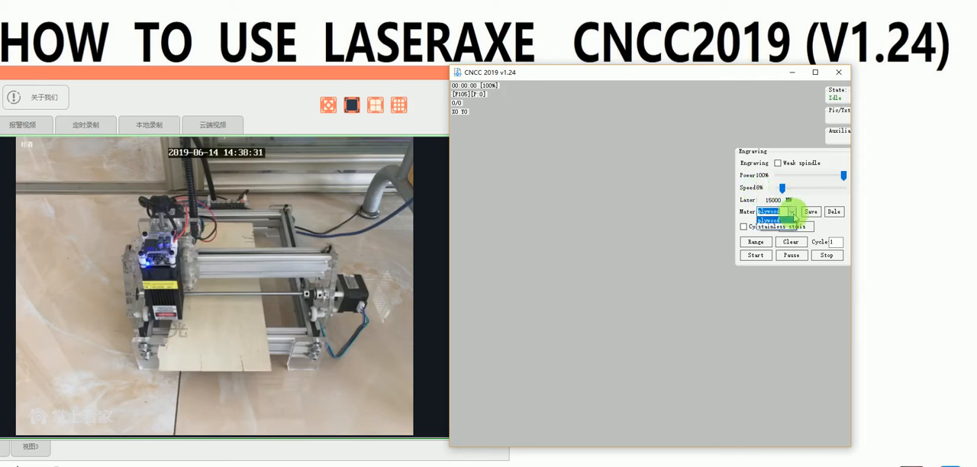
left_click(788, 227)
left_click(782, 190)
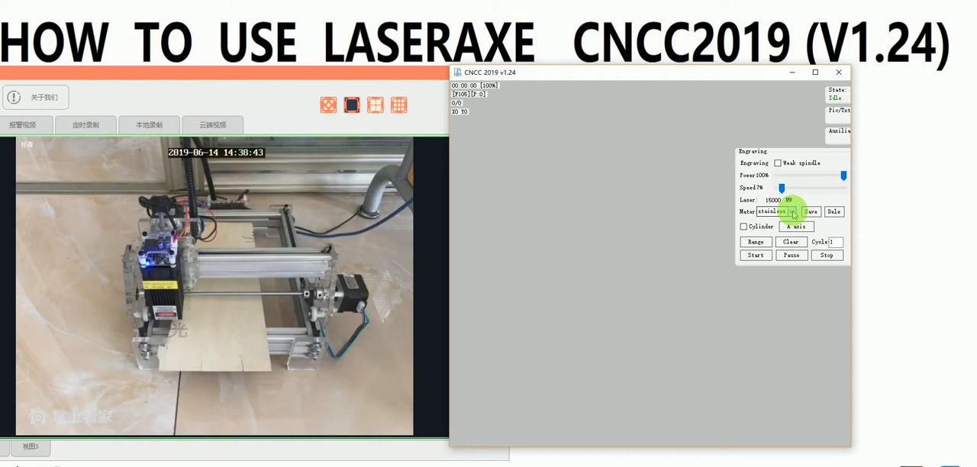
Step: Try to open the DXF/DWG editor and dismiss the component registration message
mouse_move(835, 116)
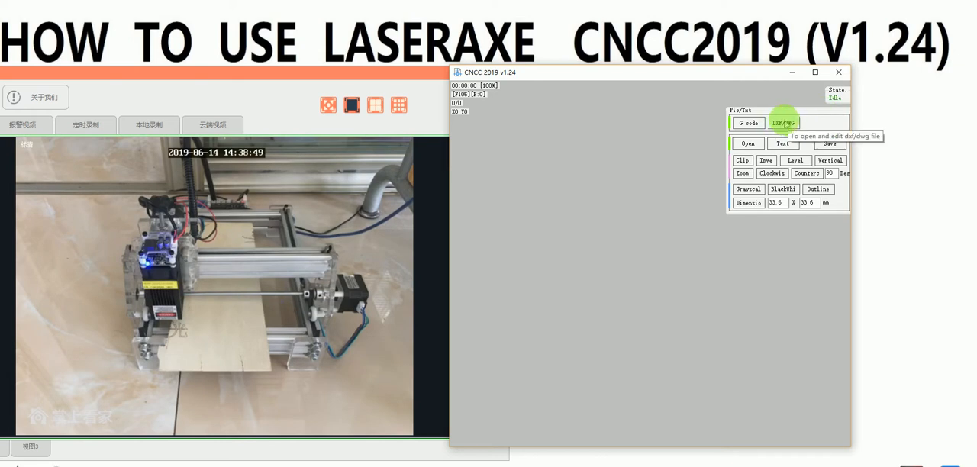
left_click(785, 126)
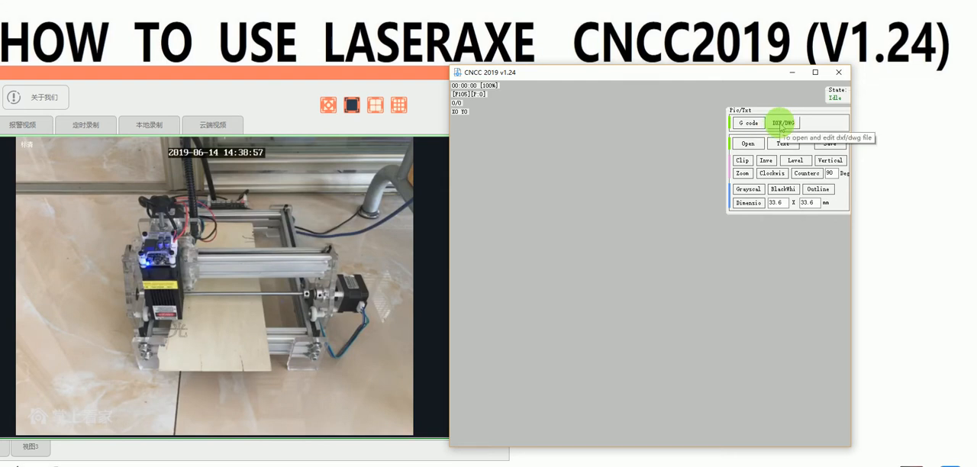
left_click(782, 126)
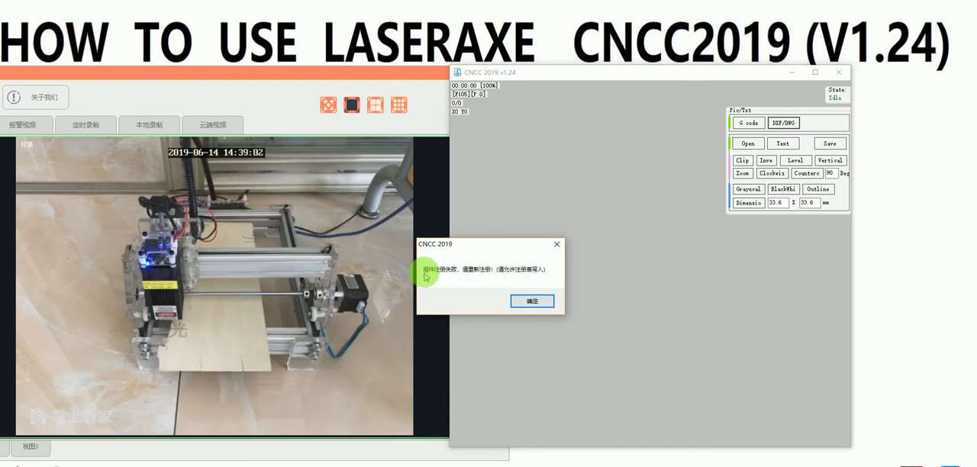
left_click(527, 301)
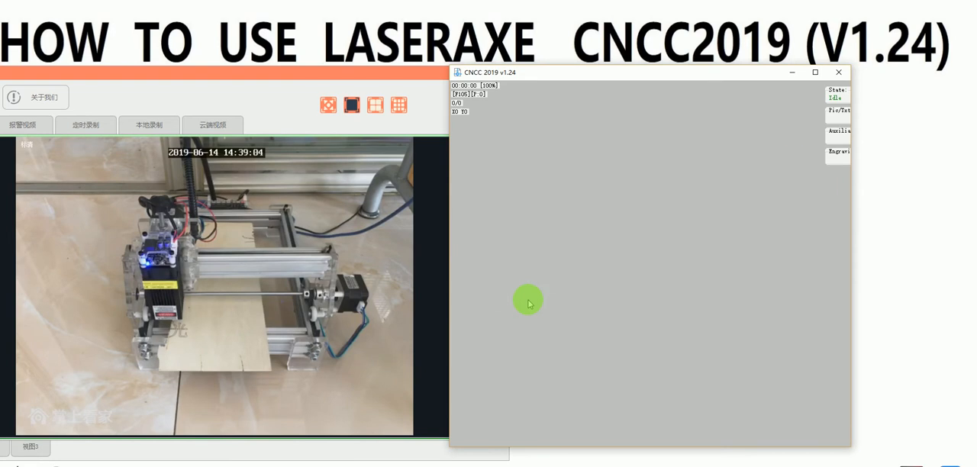
Step: Close CNCC 2019, relaunch it as administrator, dismiss the safety notice and place its window beside the camera view
left_click(839, 72)
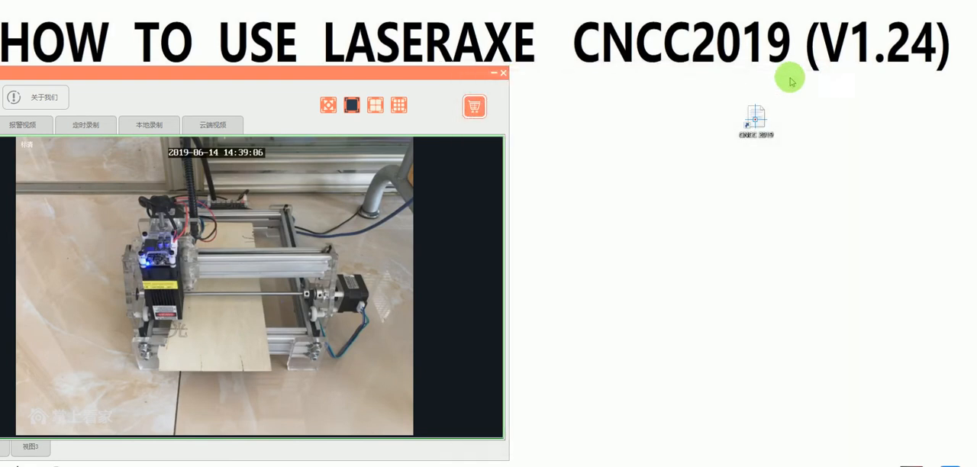
left_click(754, 125)
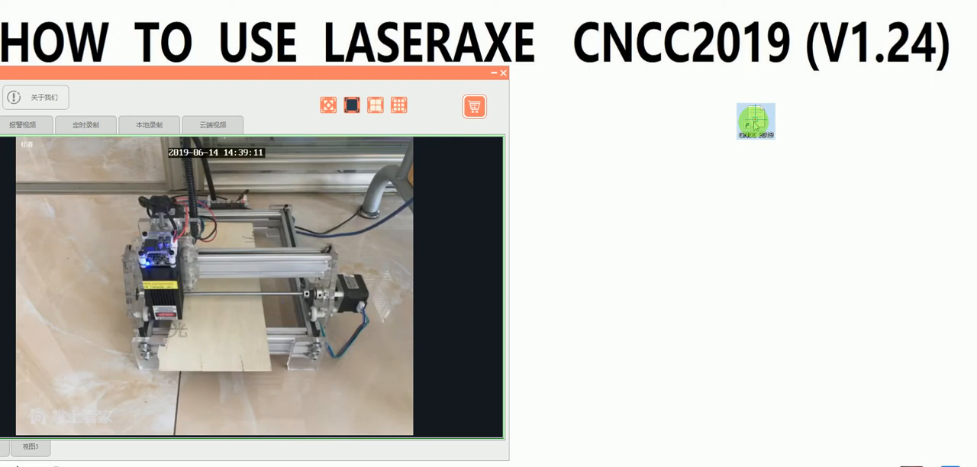
right_click(755, 125)
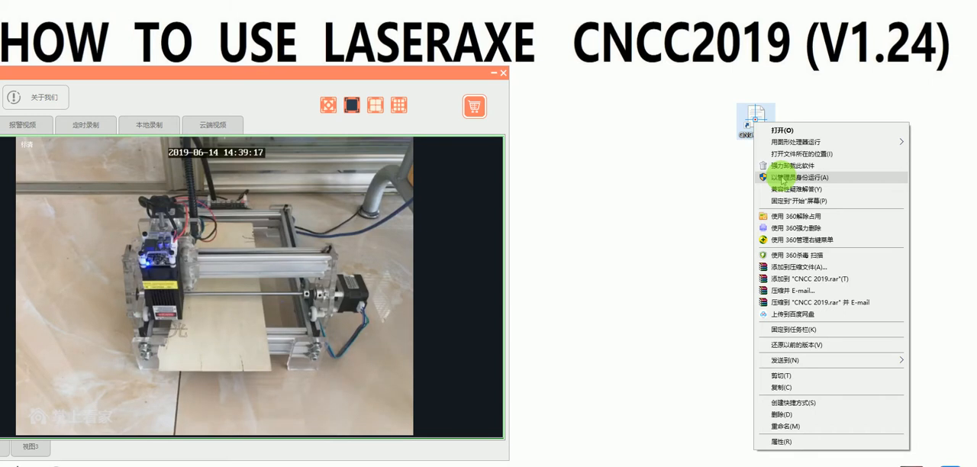
left_click(774, 178)
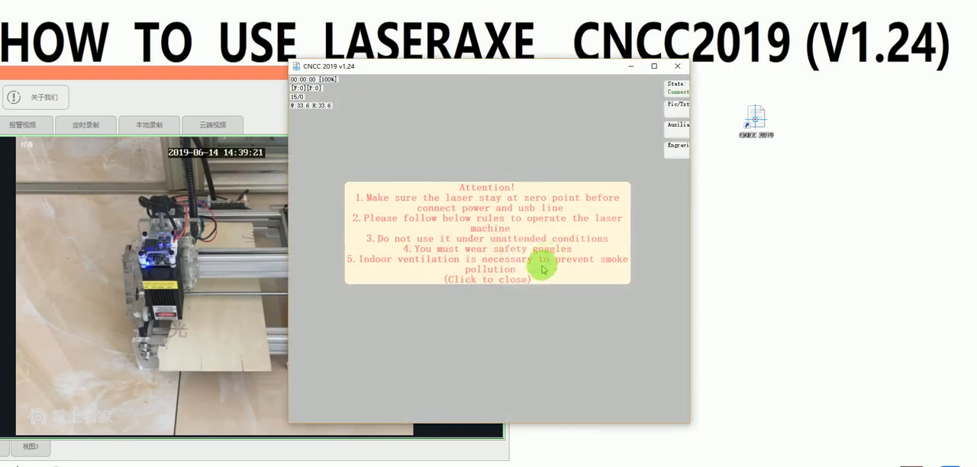
left_click(543, 269)
left_click_drag(477, 73, 606, 78)
left_click_drag(597, 433, 596, 461)
Step: Open the DXF/DWG editor and accept the registration of its new component
left_click(802, 96)
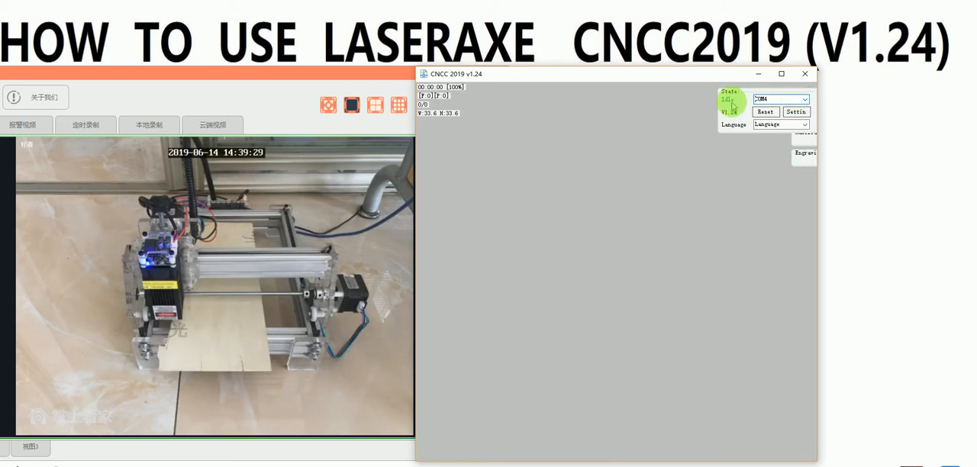
left_click(801, 114)
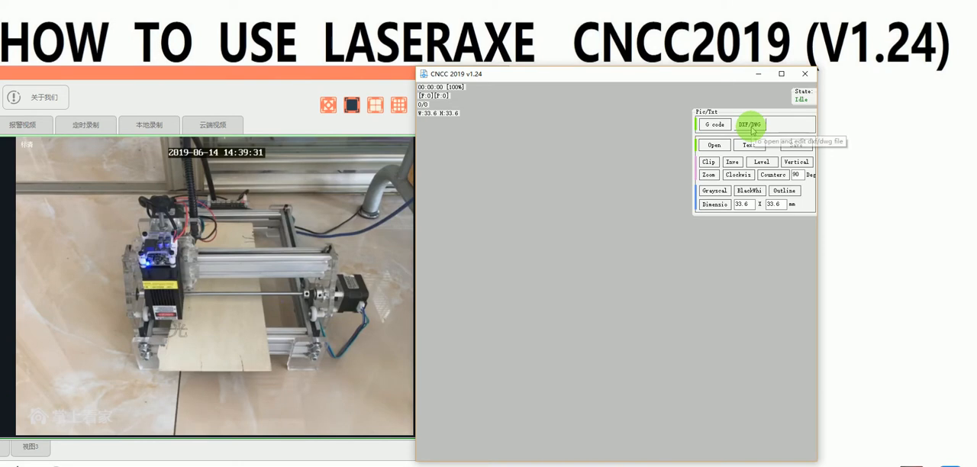
left_click(751, 126)
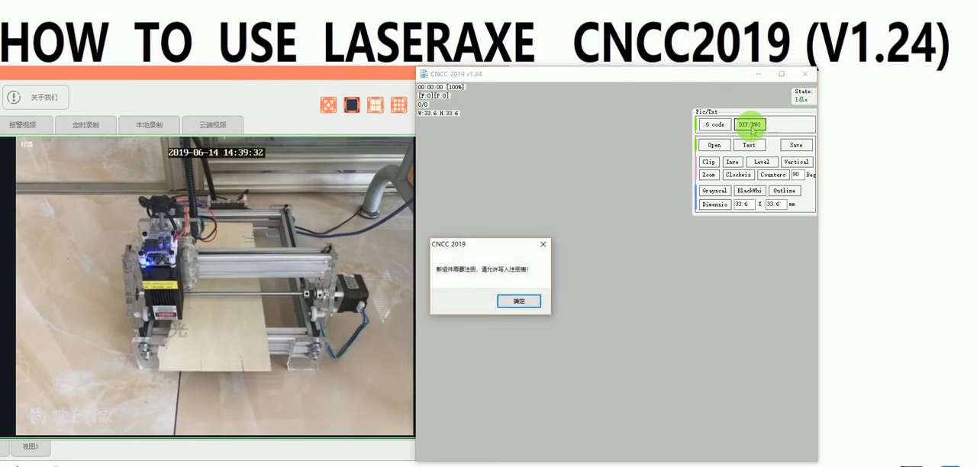
left_click(520, 299)
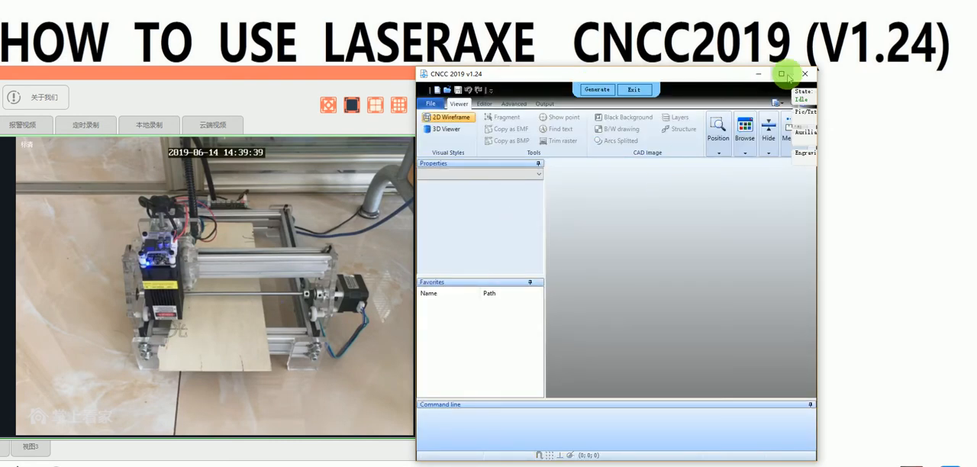
Step: Open the drawing 自由女神.dwg in the maximized editor and generate its engraving path
left_click(787, 74)
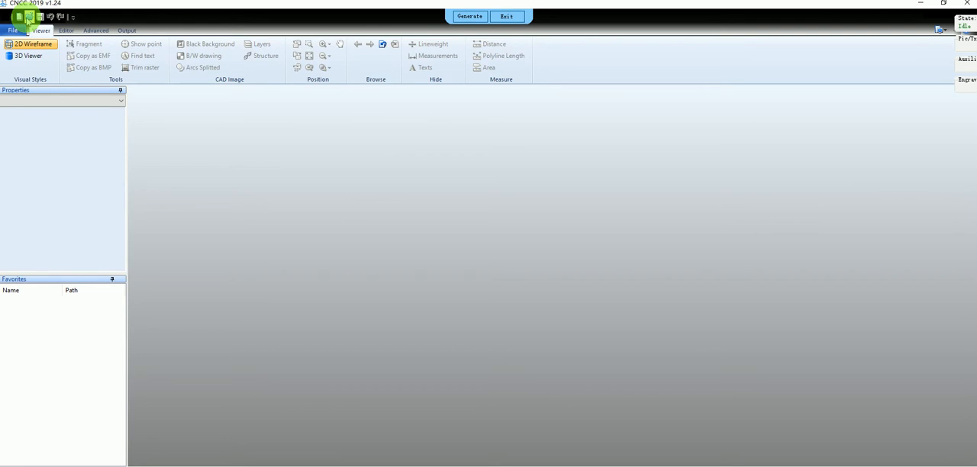
left_click(28, 17)
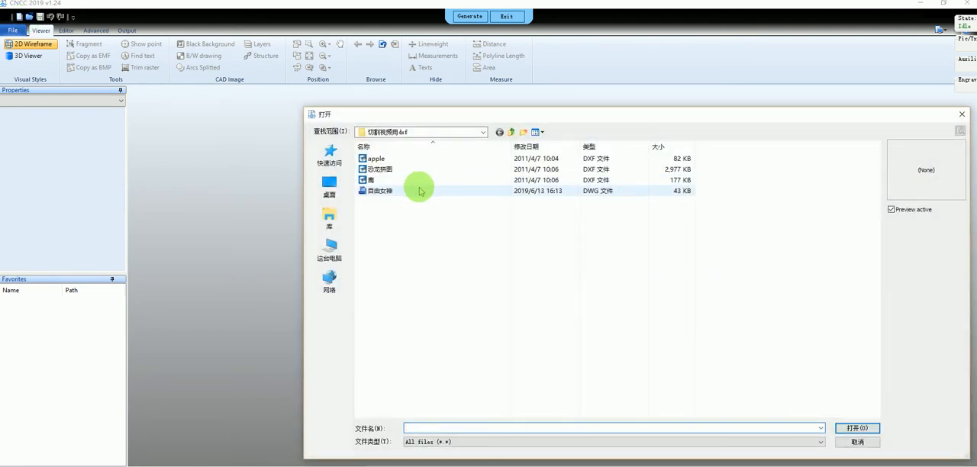
double_click(406, 192)
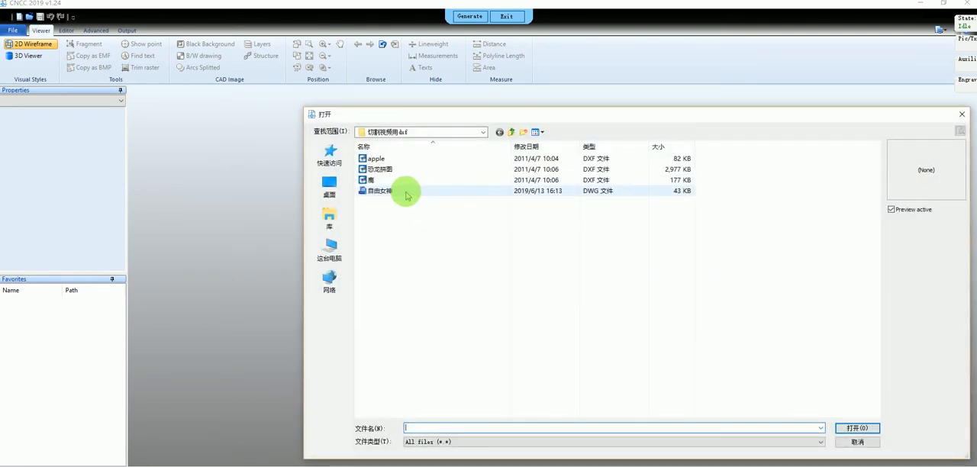
scroll(468, 262, "up", 3)
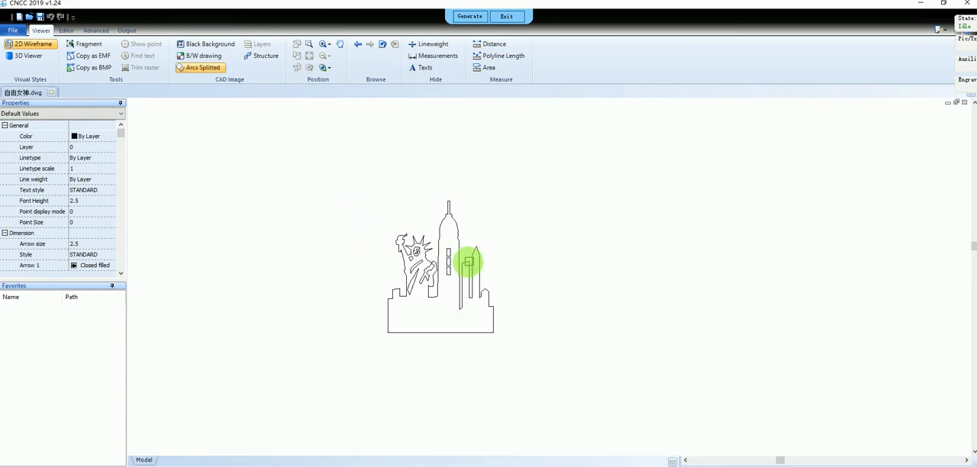
mouse_move(541, 326)
middle_mouse_down()
mouse_move(515, 262)
mouse_move(495, 275)
middle_mouse_up()
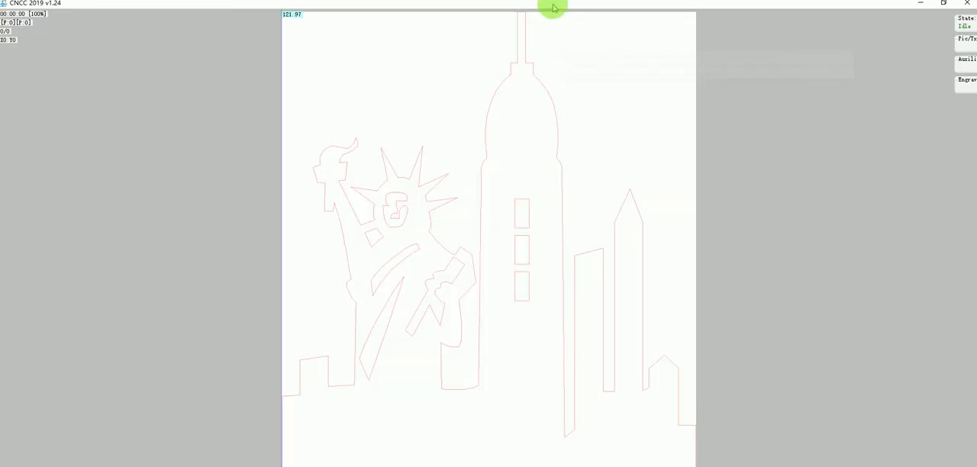
Step: Examine the generated statue and skyline outline, its dimensions and its placement within the machine's work area
double_click(553, 6)
left_click_drag(621, 74, 577, 61)
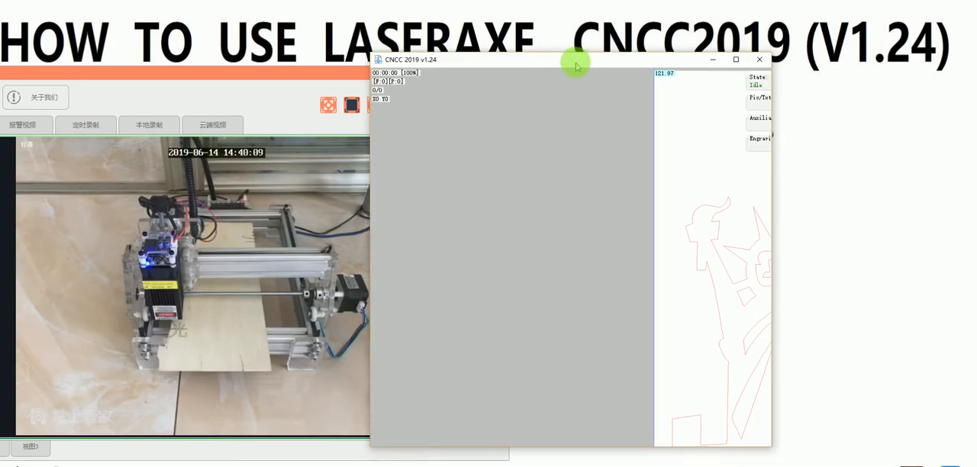
left_click(737, 58)
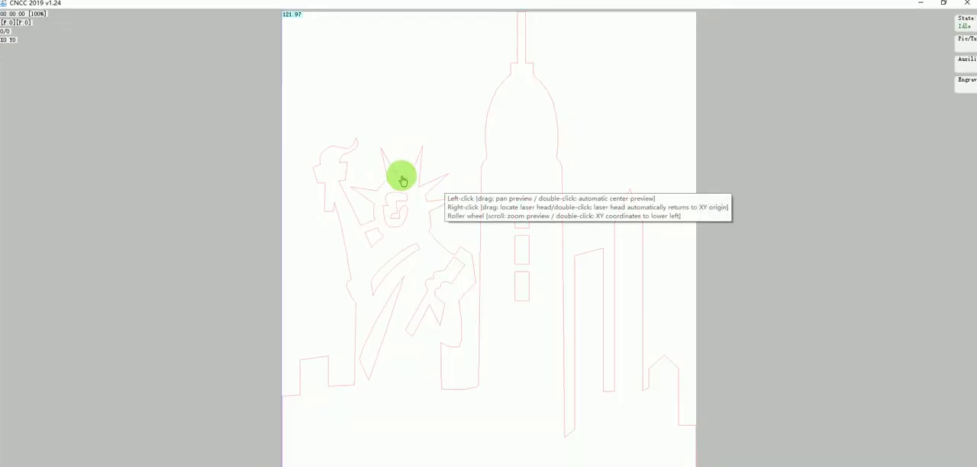
scroll(443, 153, "down", 3)
left_click_drag(434, 299, 345, 264)
left_click_drag(408, 270, 378, 296)
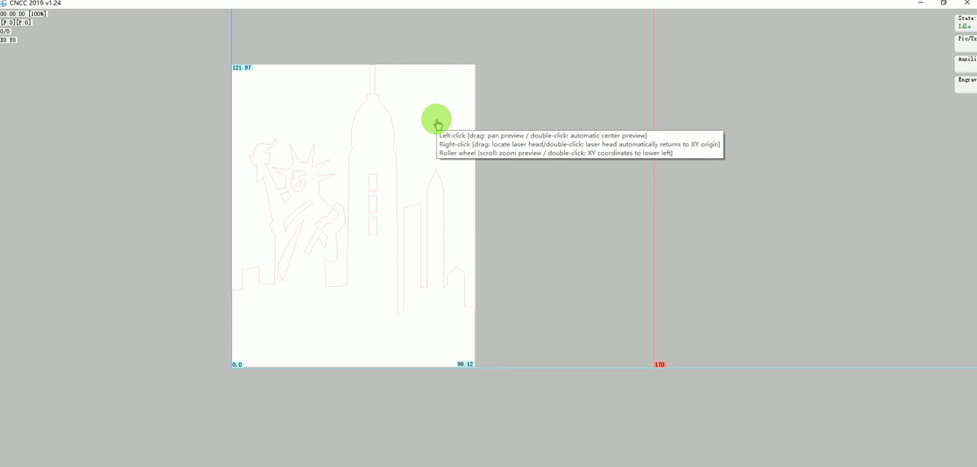
scroll(411, 154, "up", 2)
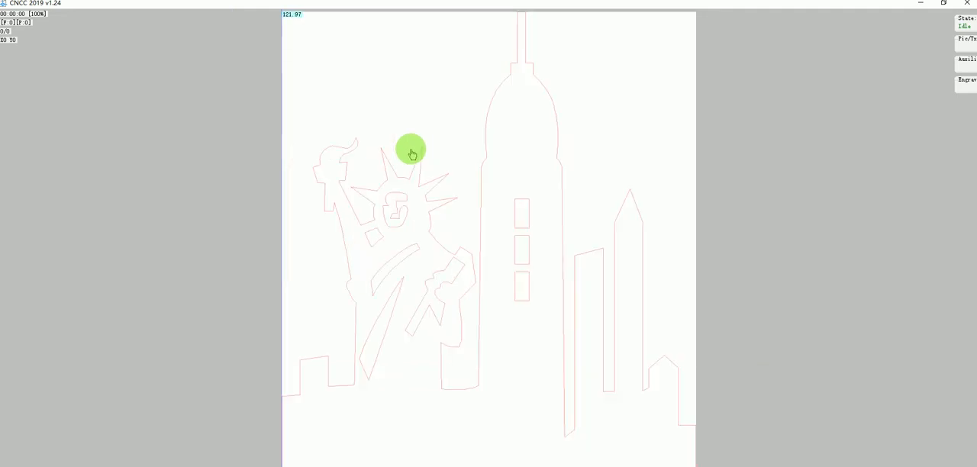
mouse_move(409, 200)
left_mouse_down()
mouse_move(368, 94)
mouse_move(334, 57)
left_mouse_up()
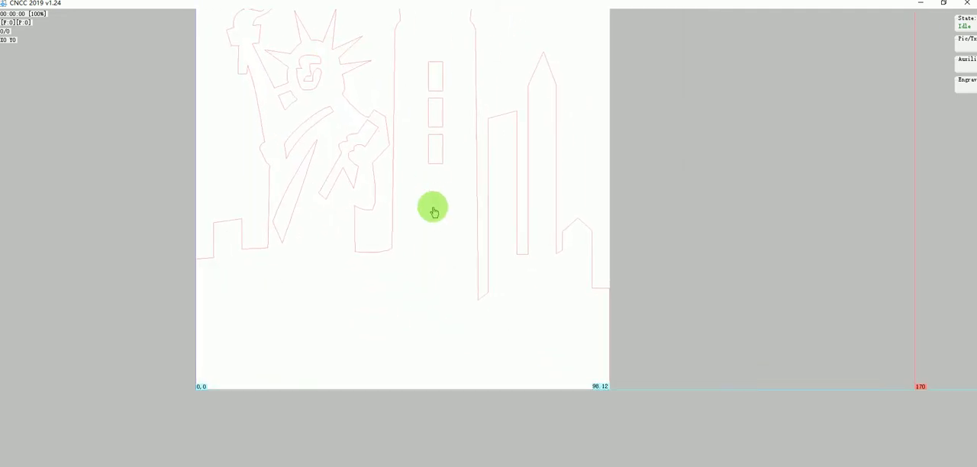
left_click_drag(439, 201, 356, 199)
double_click(356, 200)
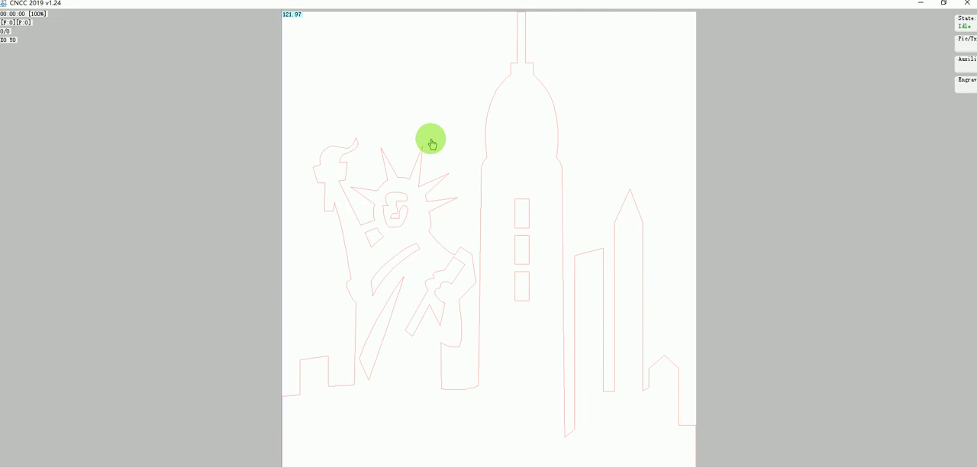
left_click_drag(519, 214, 392, 99)
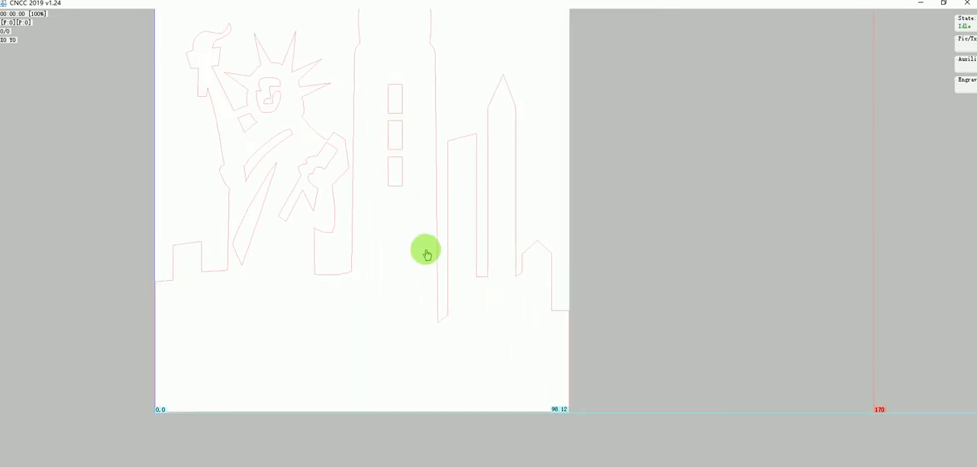
scroll(453, 210, "down", 2)
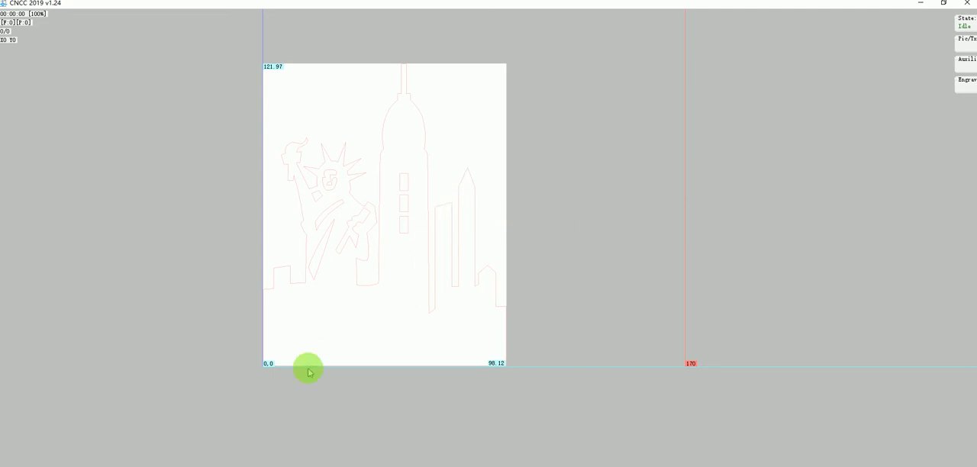
Step: In the restored window, move the drawing and laser position to about X16.85 Y24.2, and return them to the XY origin
double_click(453, 4)
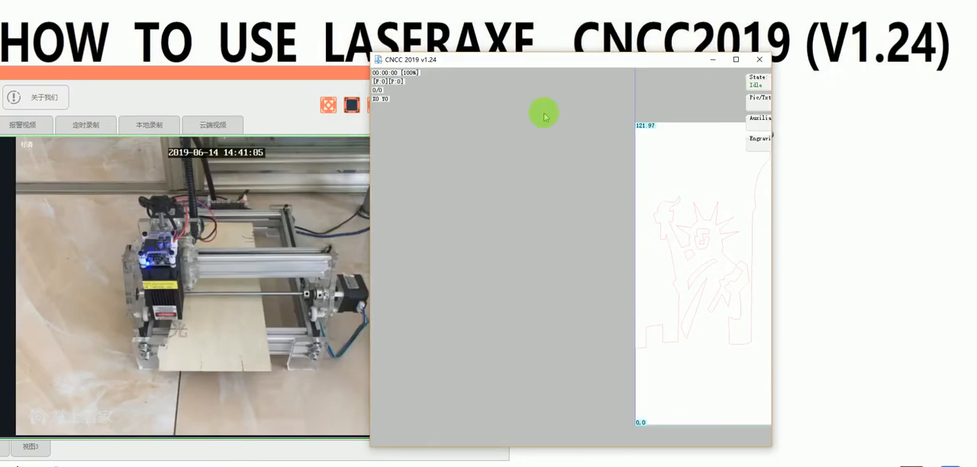
scroll(644, 281, "down", 3)
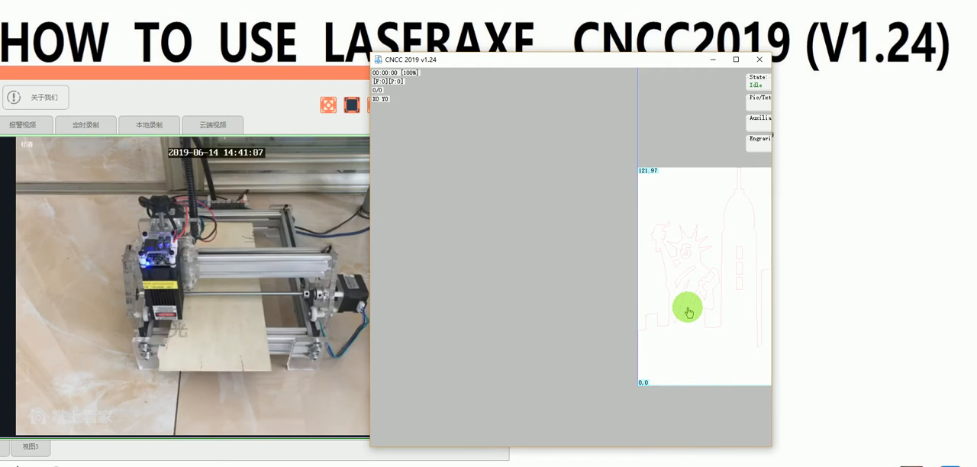
scroll(688, 308, "down", 1)
double_click(688, 308)
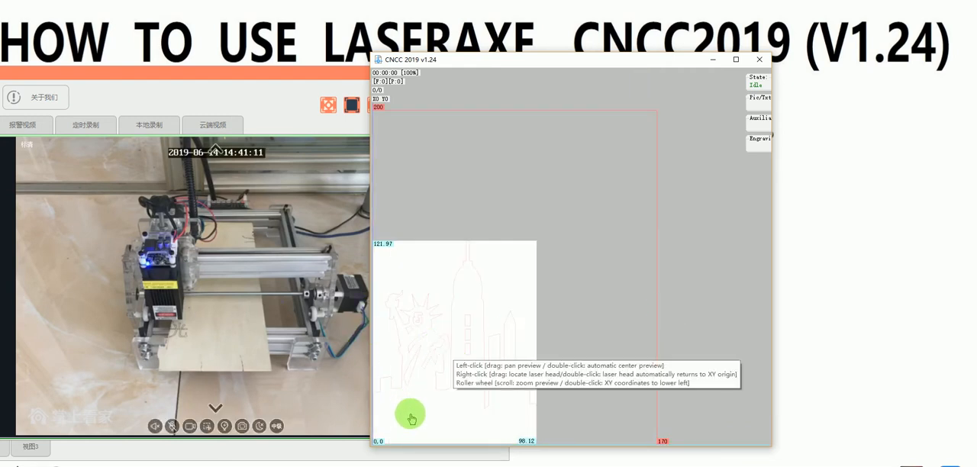
left_click_drag(412, 413, 440, 377)
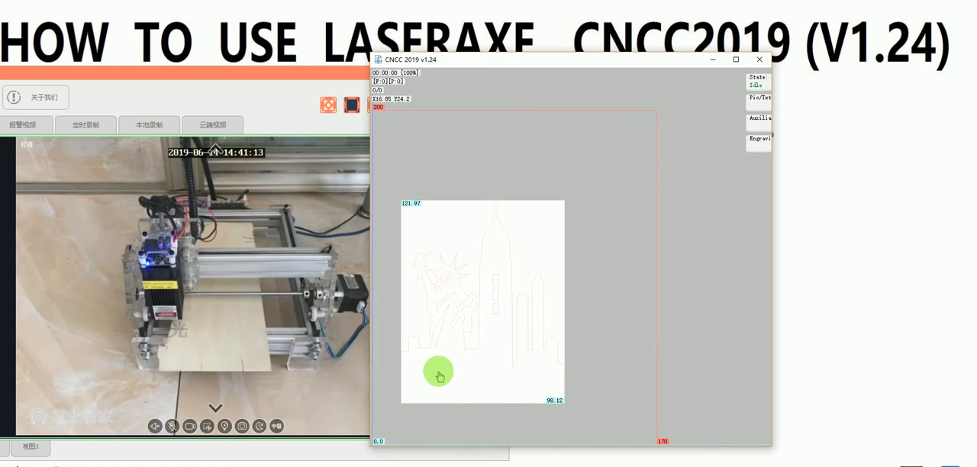
left_click_drag(441, 374, 464, 384)
double_click(464, 384)
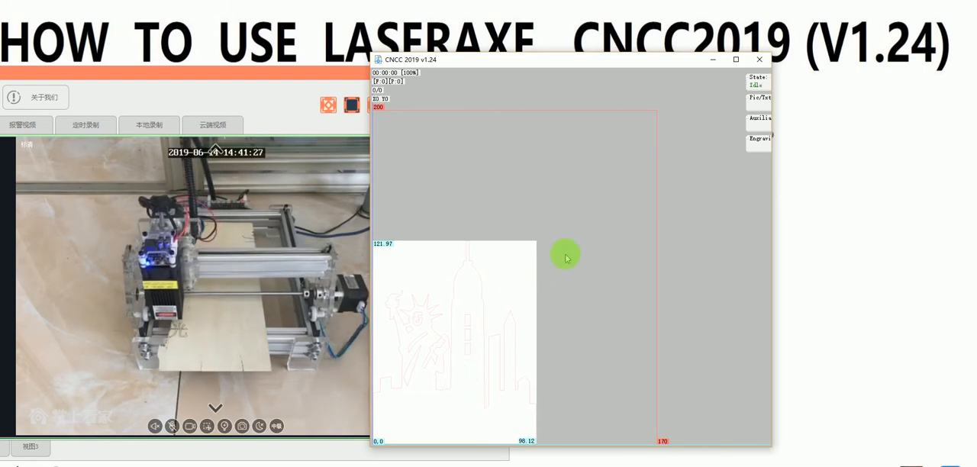
Step: Move the laser head with the drawing to about X34.16 Y42.71 and return it to the XY origin
scroll(489, 284, "down", 3)
scroll(486, 308, "up", 2)
scroll(486, 308, "down", 2)
scroll(487, 309, "up", 3)
scroll(467, 309, "up", 1)
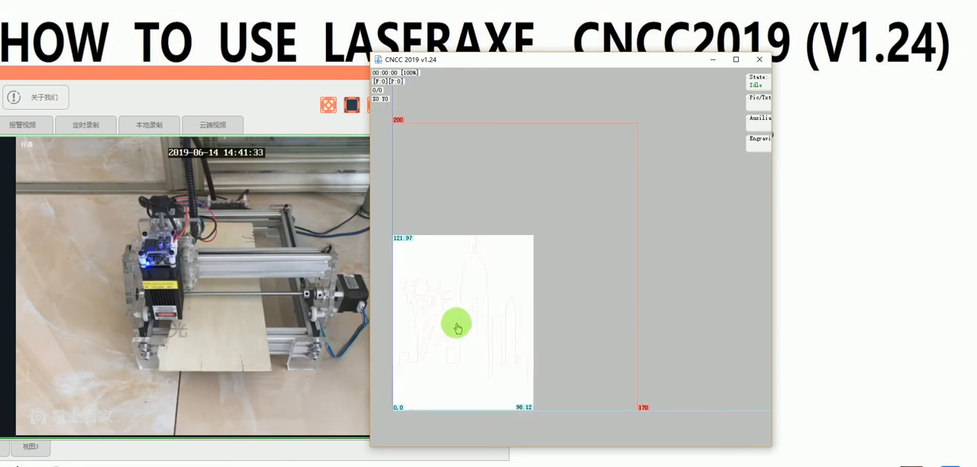
middle_click(456, 325)
middle_click(457, 325)
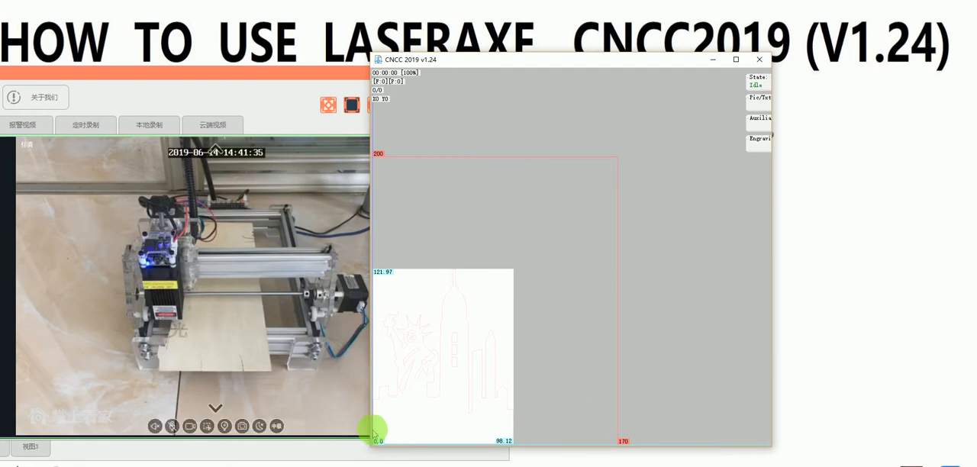
left_click_drag(425, 394, 483, 316)
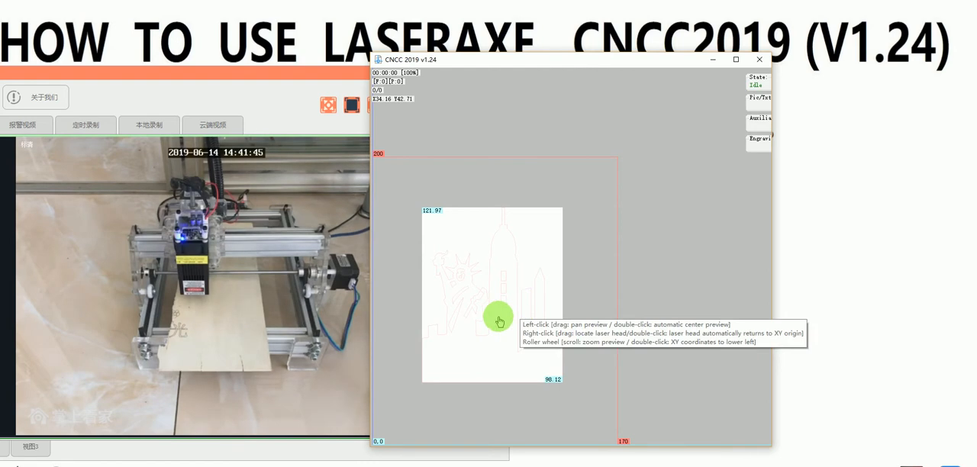
left_click_drag(497, 319, 469, 347)
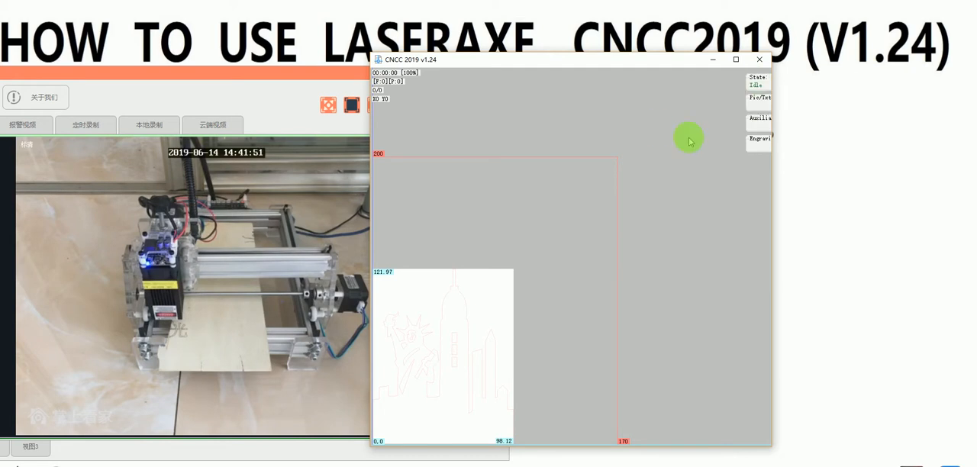
Step: Open the DXF/DWG editor in a maximized window and create a new blank drawing
left_click(757, 98)
left_click(707, 109)
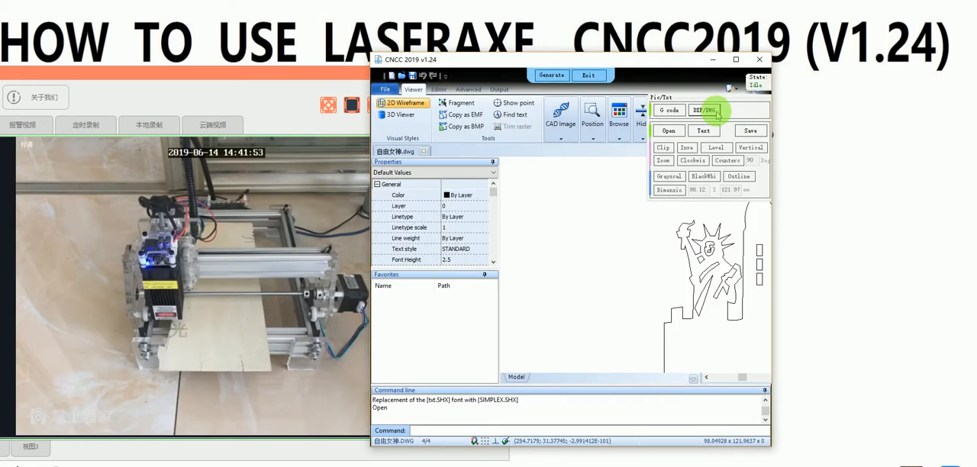
double_click(710, 62)
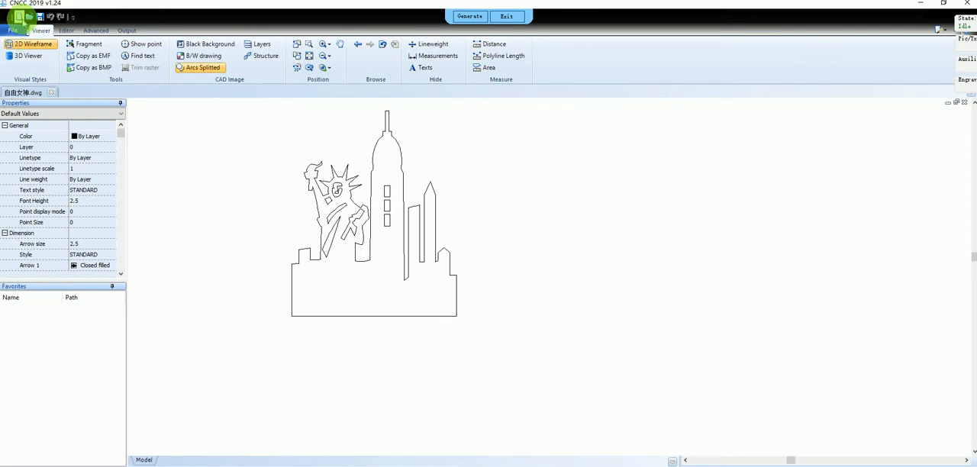
left_click(19, 16)
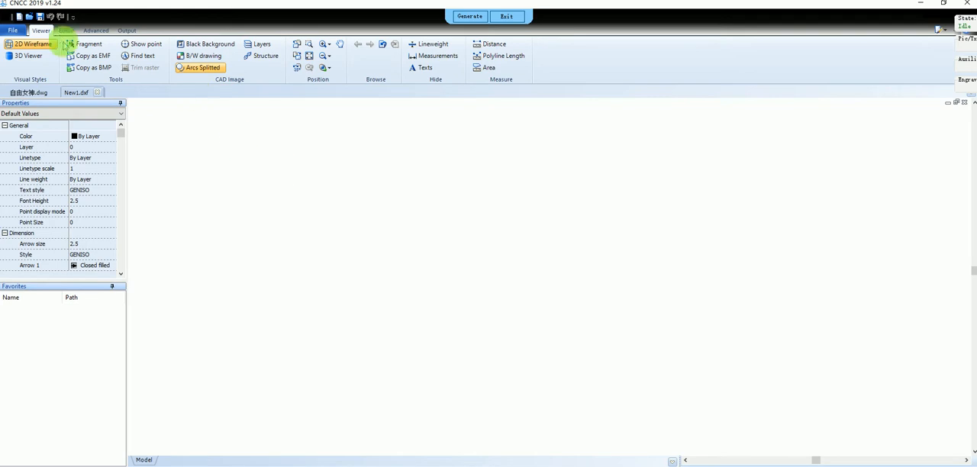
Step: Draw a circle with a radius of about 20 mm in the blank drawing
left_click(65, 30)
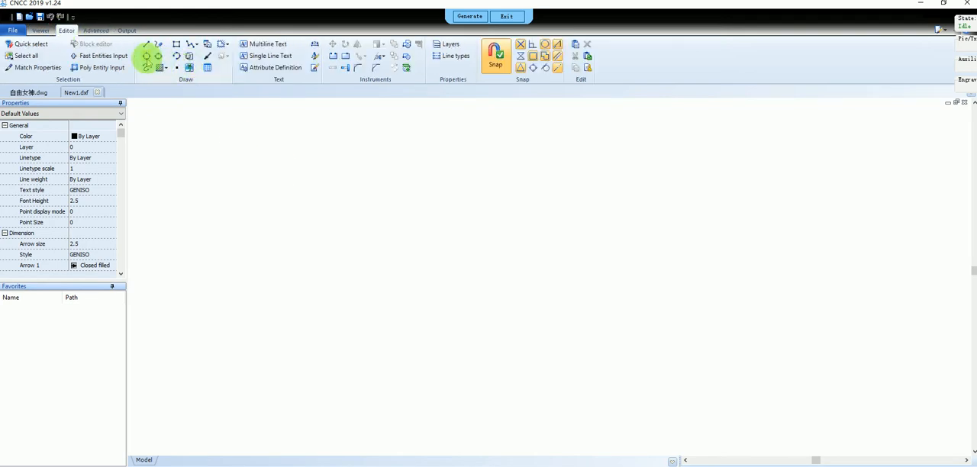
left_click(147, 56)
left_click(329, 205)
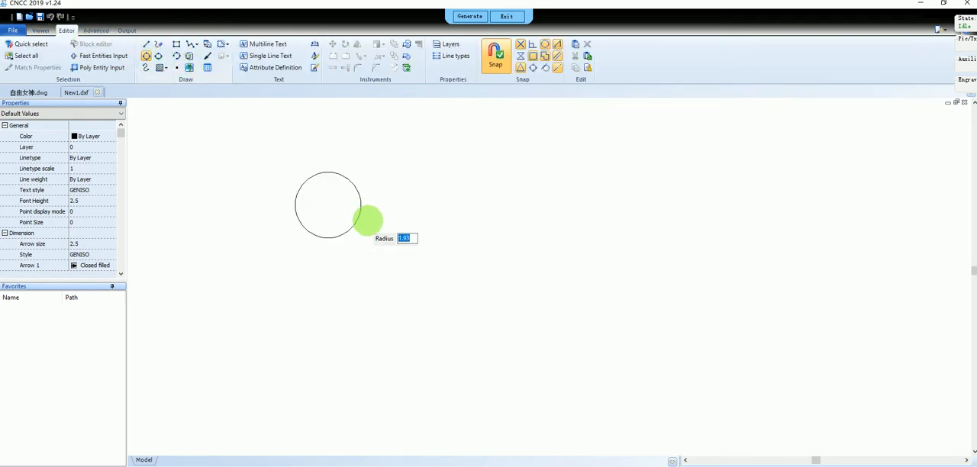
scroll(401, 226, "down", 3)
scroll(481, 218, "down", 1)
scroll(532, 222, "down", 1)
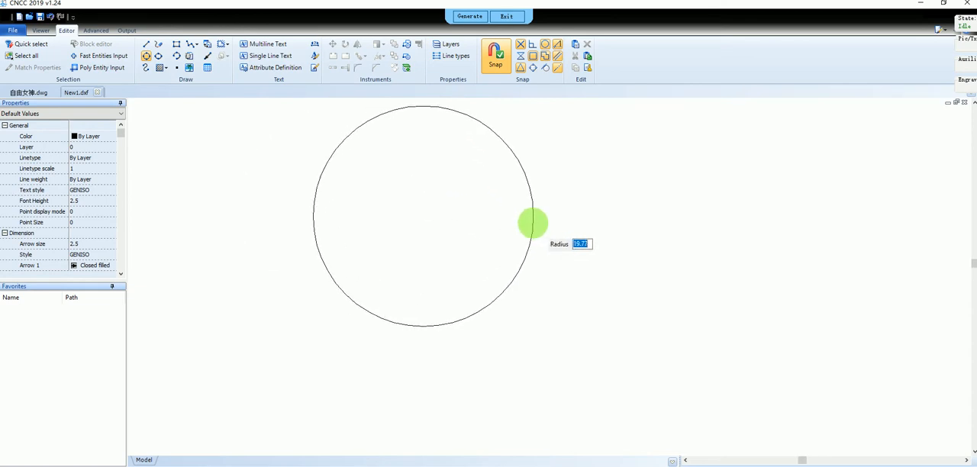
left_click(535, 222)
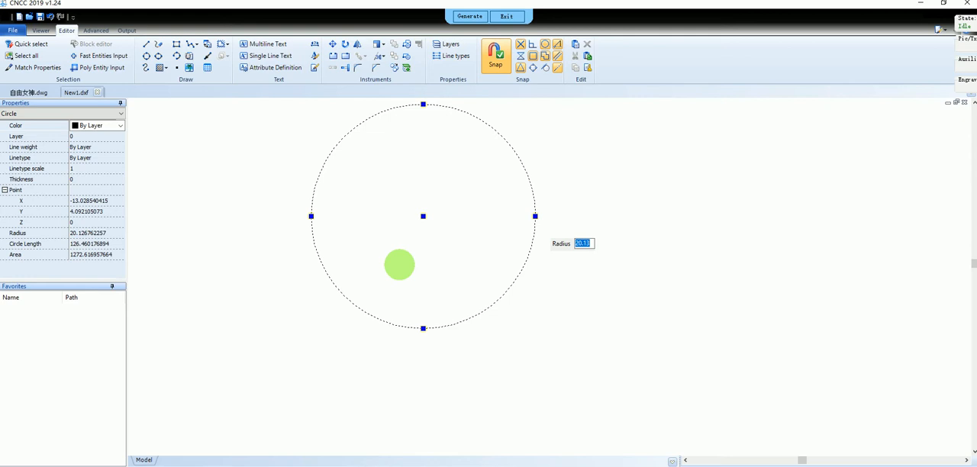
Step: Draw a second, concentric circle with a radius of about 30 mm around the first one
scroll(399, 265, "down", 2)
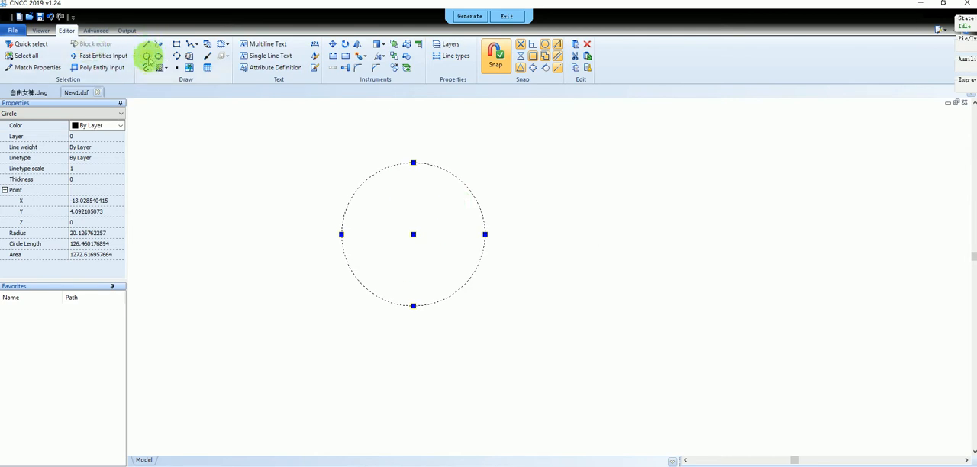
left_click(147, 56)
left_click(413, 234)
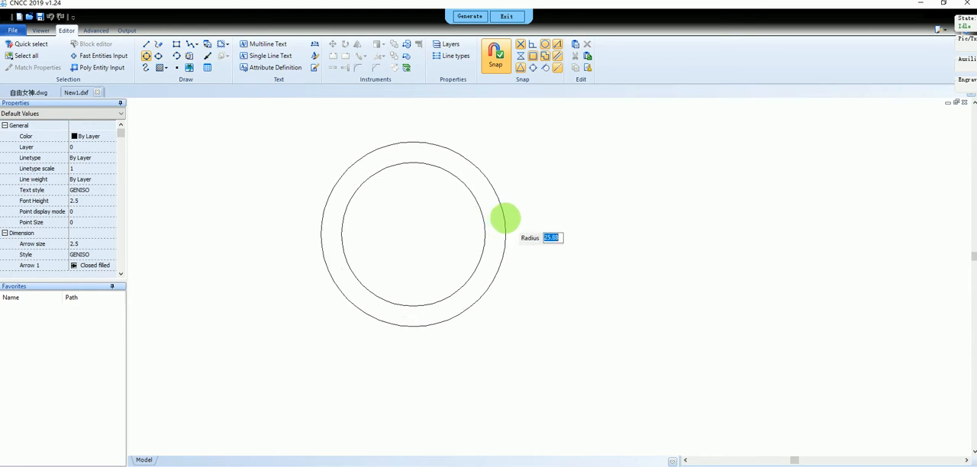
left_click(518, 220)
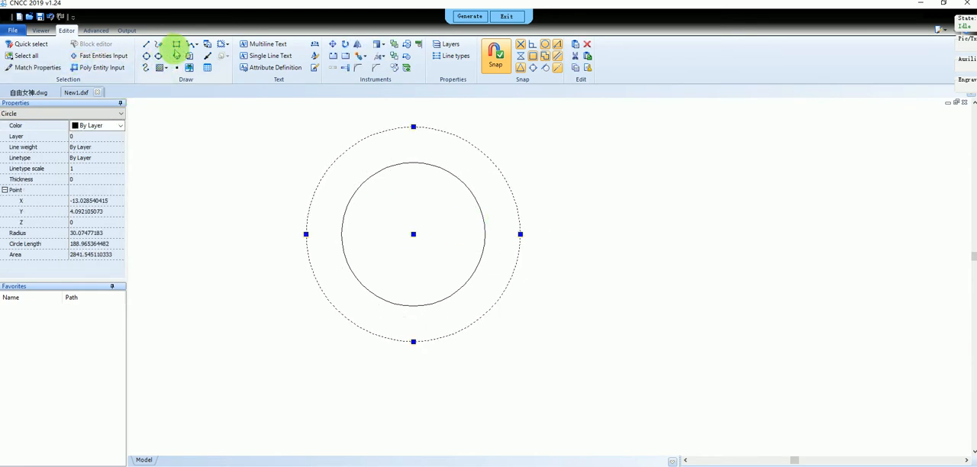
Step: Draw a rectangle about 14 mm wide and 15 mm high in the middle of the inner circle
left_click(176, 43)
left_click(390, 202)
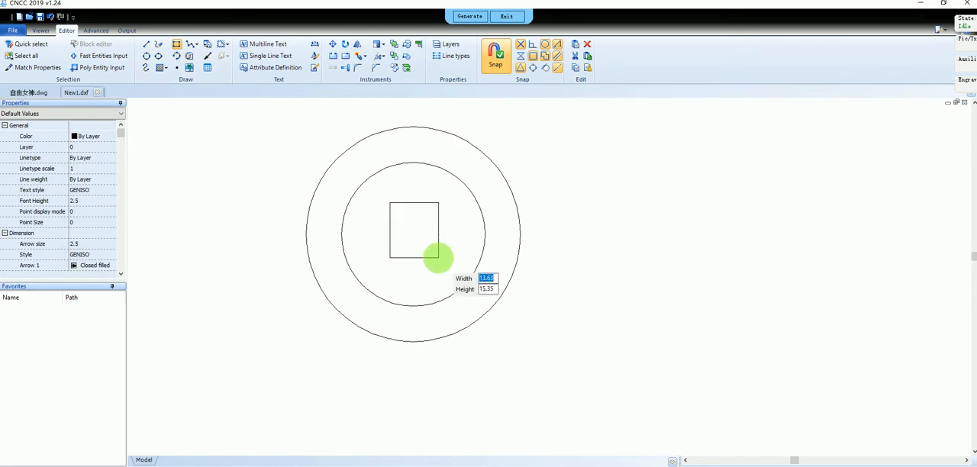
left_click(442, 258)
left_click(543, 323)
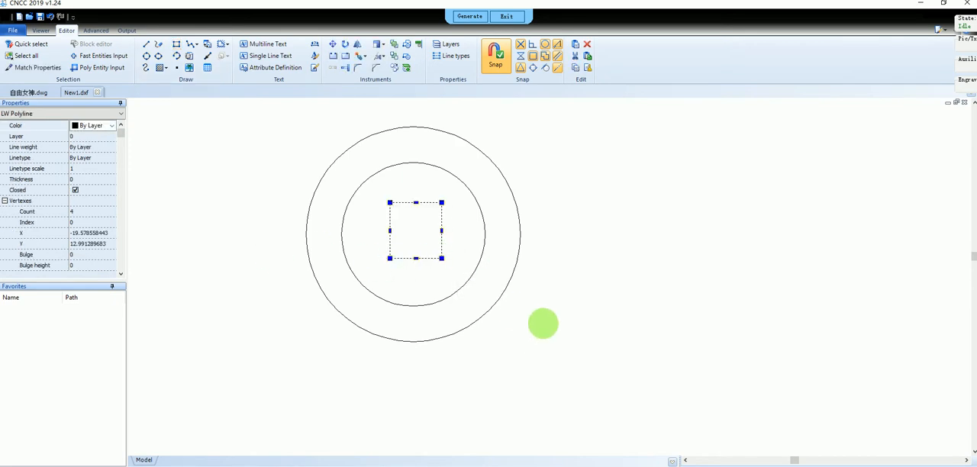
Step: Generate the engraving path from the circles and rectangle, restore the window and fit the preview with the XY origin at its lower-left corner
left_click(469, 16)
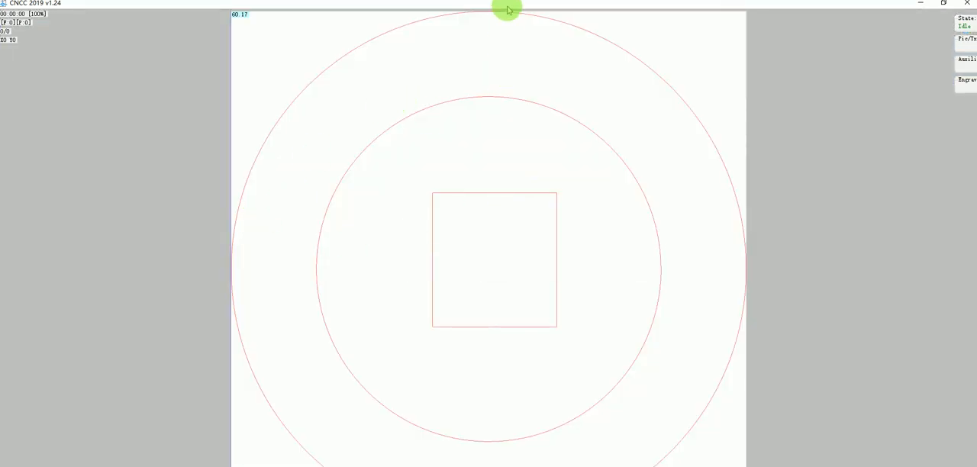
left_click(943, 5)
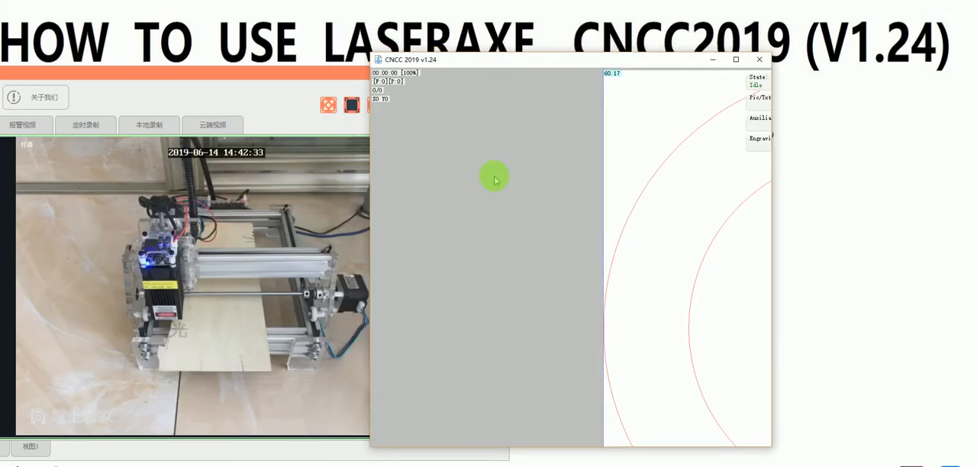
double_click(638, 217)
scroll(544, 252, "down", 2)
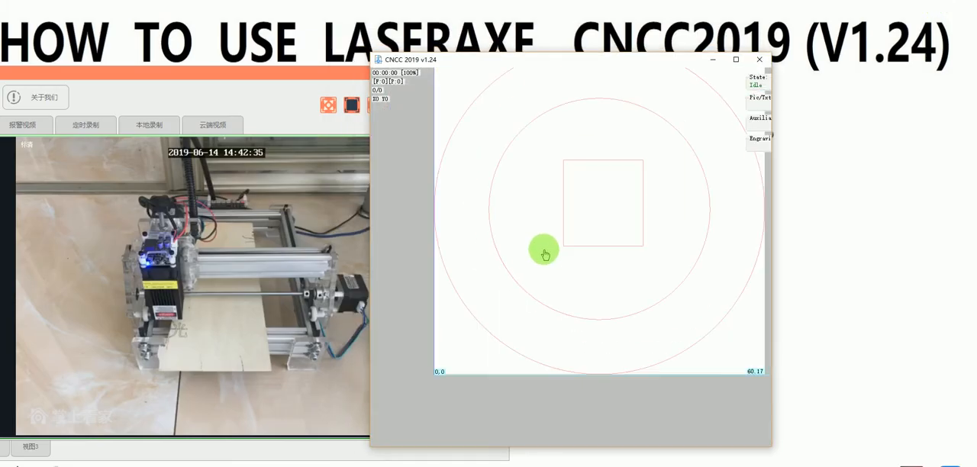
double_click(544, 252)
scroll(516, 259, "down", 3)
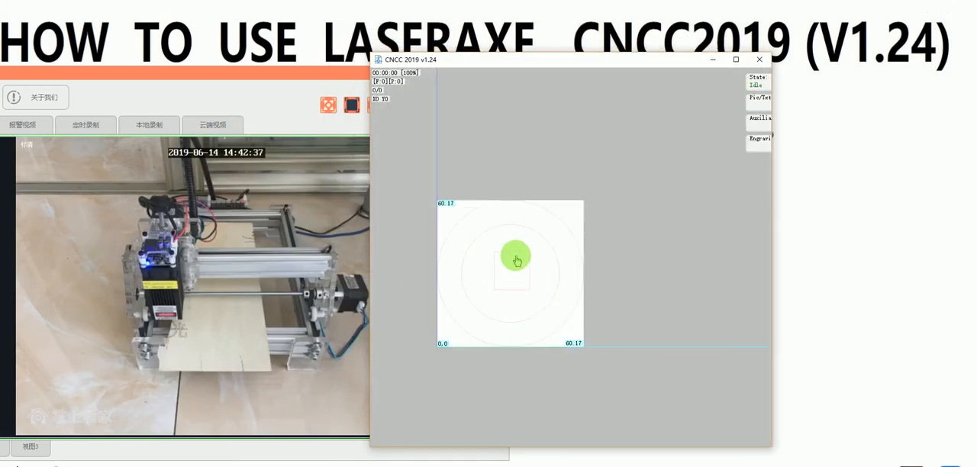
double_click(512, 252)
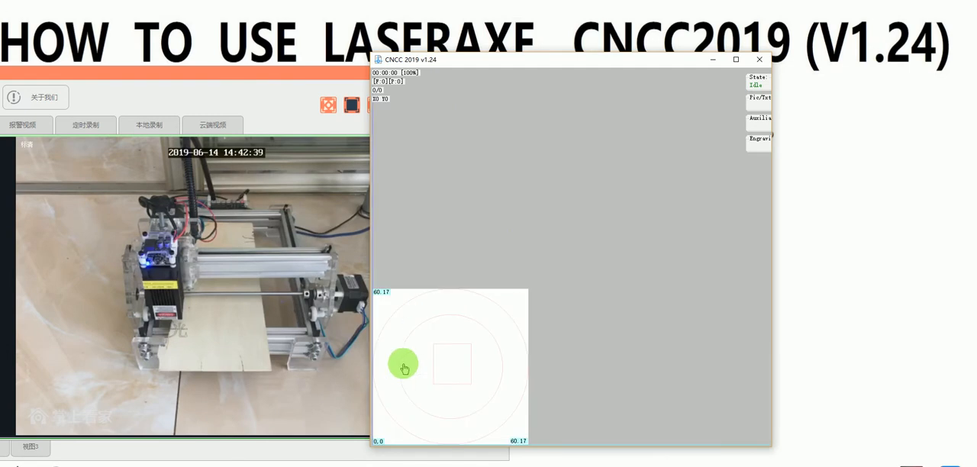
Step: Move the laser head with the drawing to about X25.81 Y15.58 within the machine's work area
left_click_drag(415, 343, 484, 313)
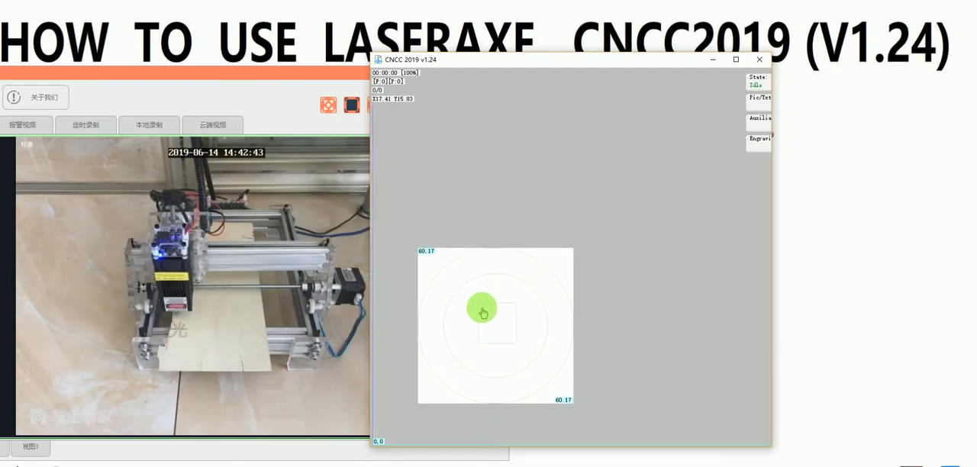
scroll(436, 331, "down", 5)
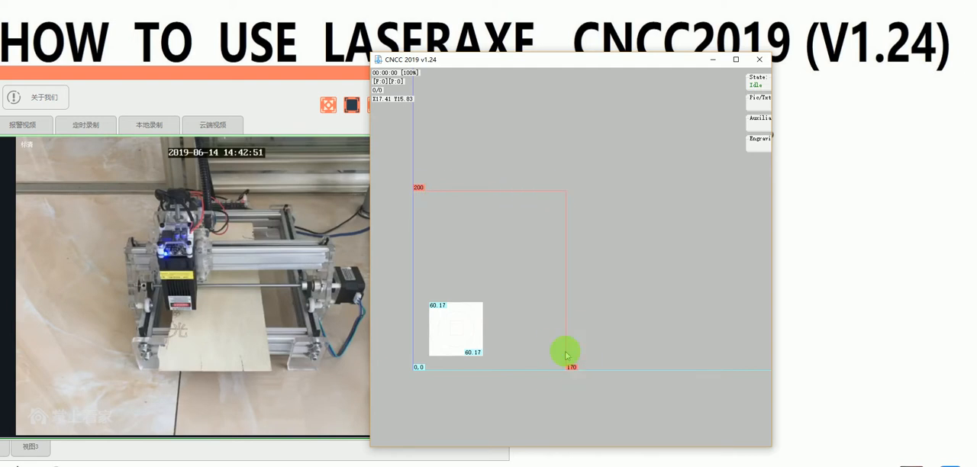
scroll(452, 332, "up", 1)
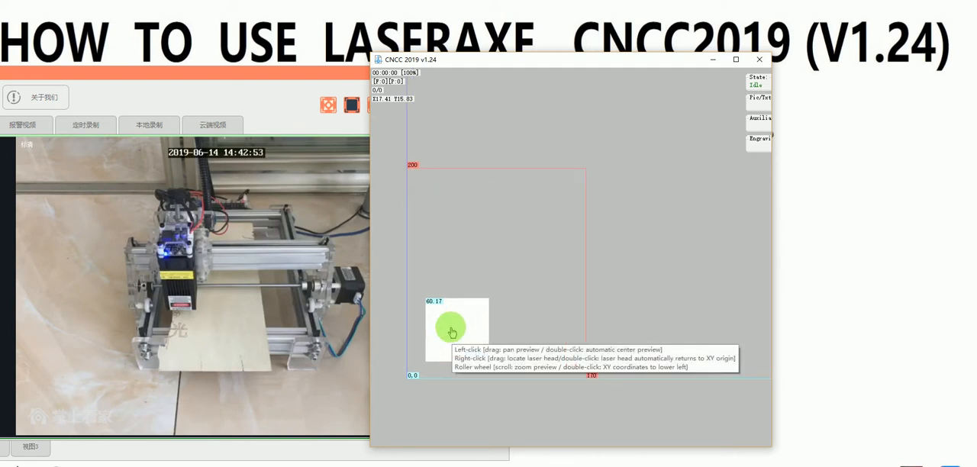
left_click_drag(452, 332, 461, 333)
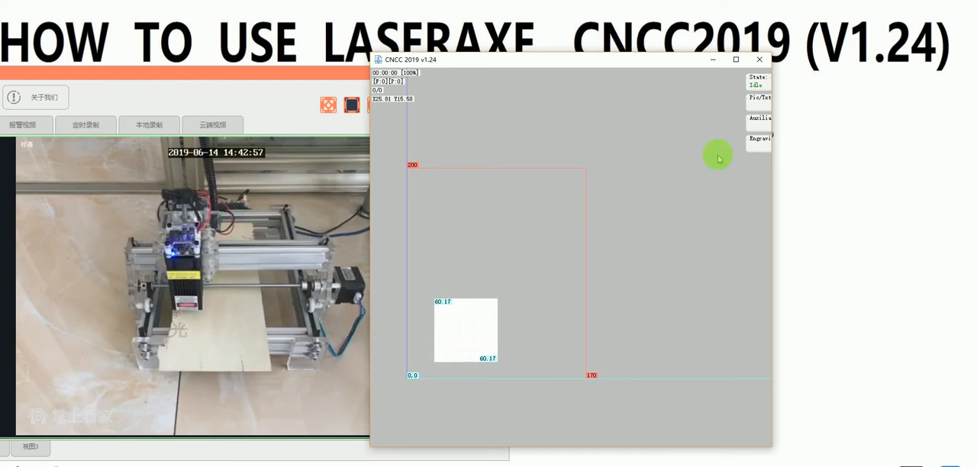
Step: Trace the drawing's engraving range, start engraving with the plywood material preset, and reposition the window during the run
left_click(756, 153)
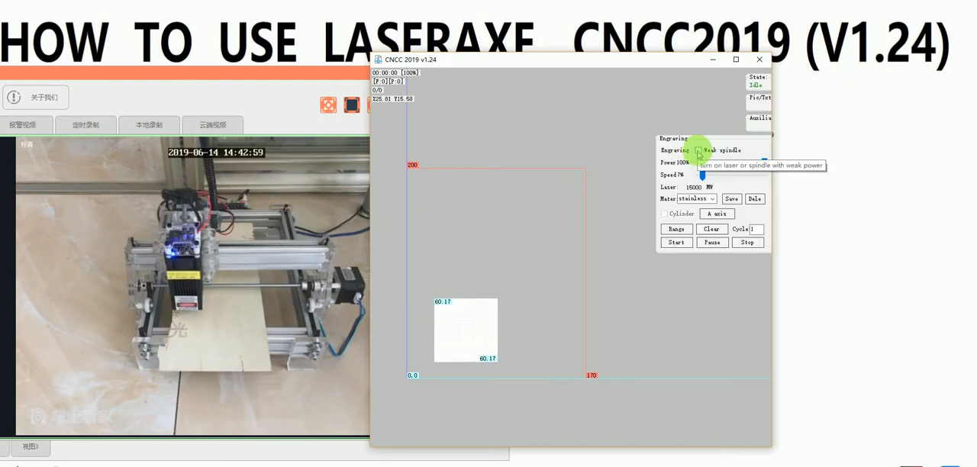
left_click(677, 232)
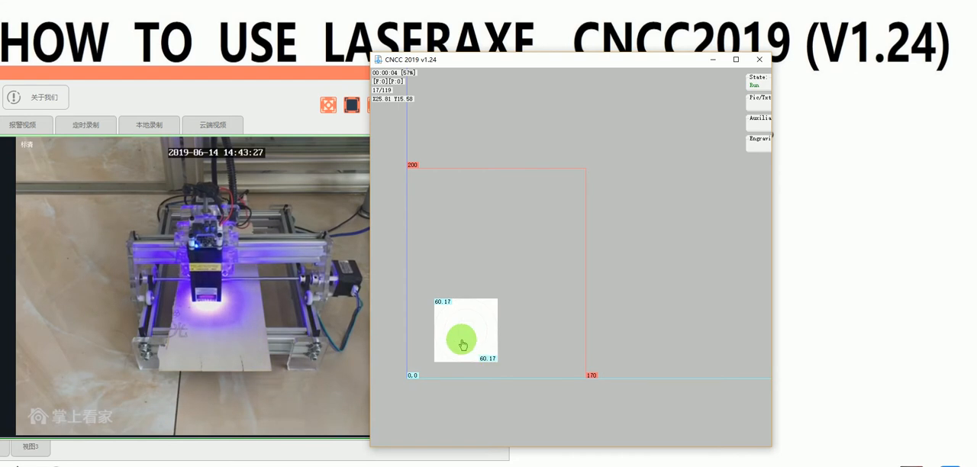
scroll(460, 342, "up", 3)
scroll(462, 342, "up", 2)
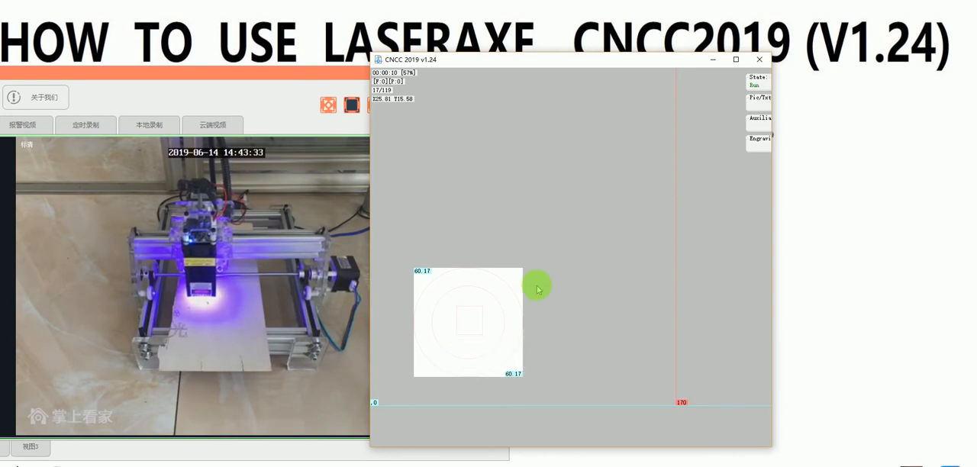
left_click_drag(559, 66, 567, 80)
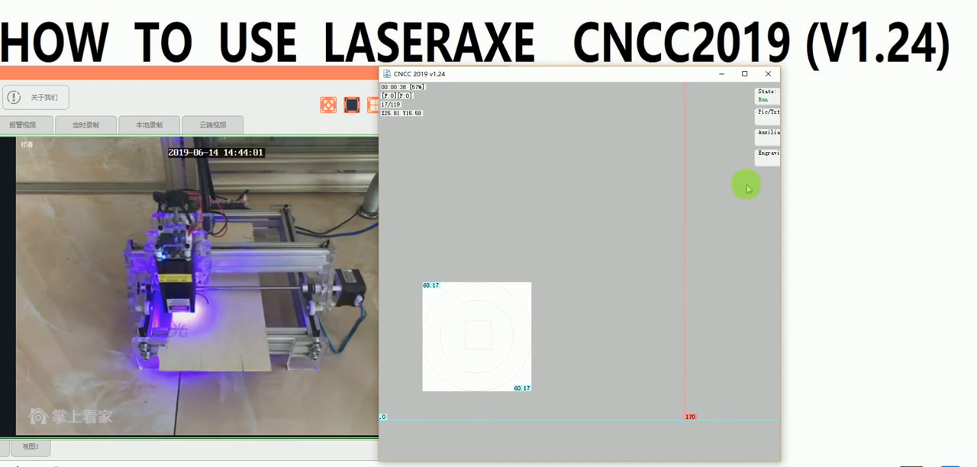
Step: Try a diameter of 80 mm in the A-axis simulation parameters and cancel the dialog
left_click(767, 140)
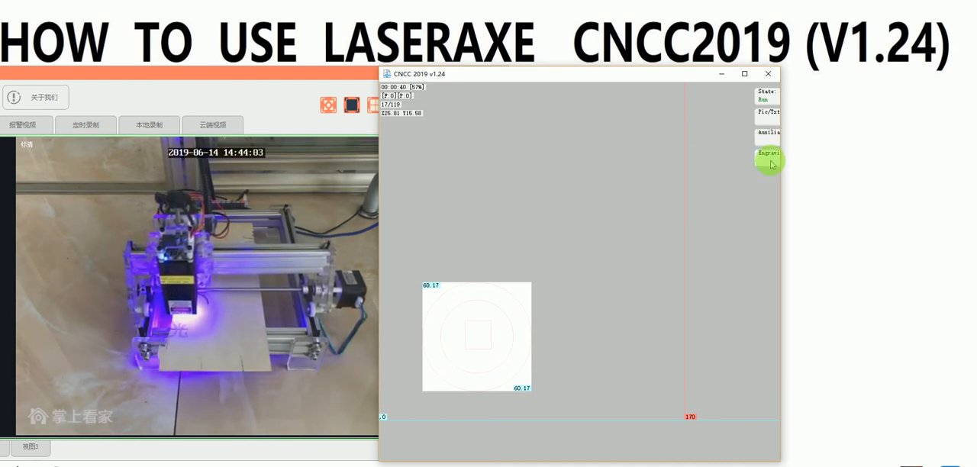
left_click(764, 157)
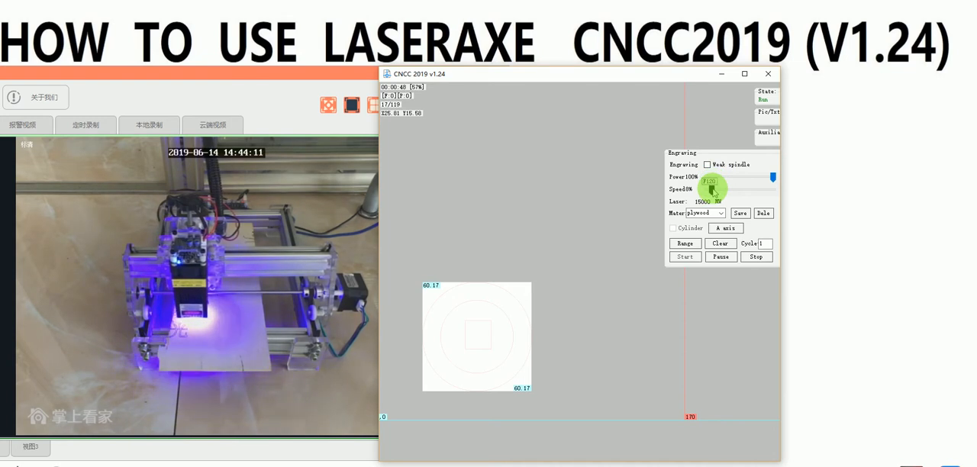
mouse_move(714, 192)
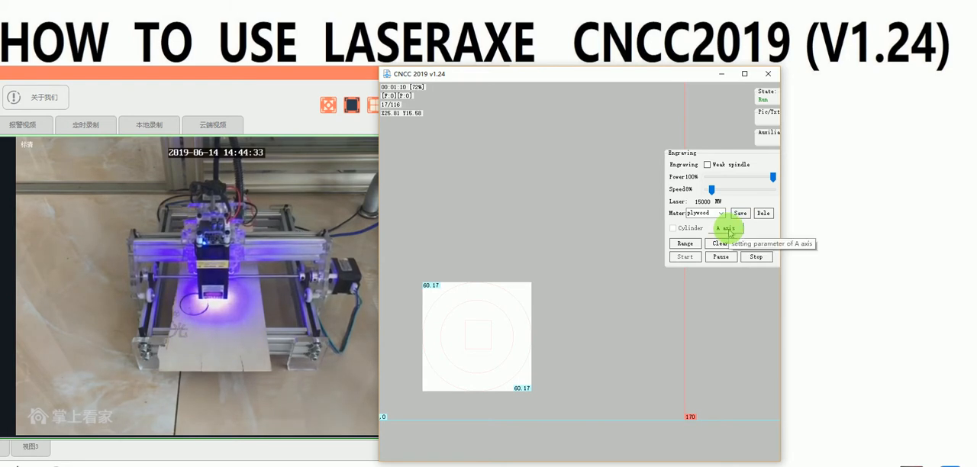
left_click(728, 231)
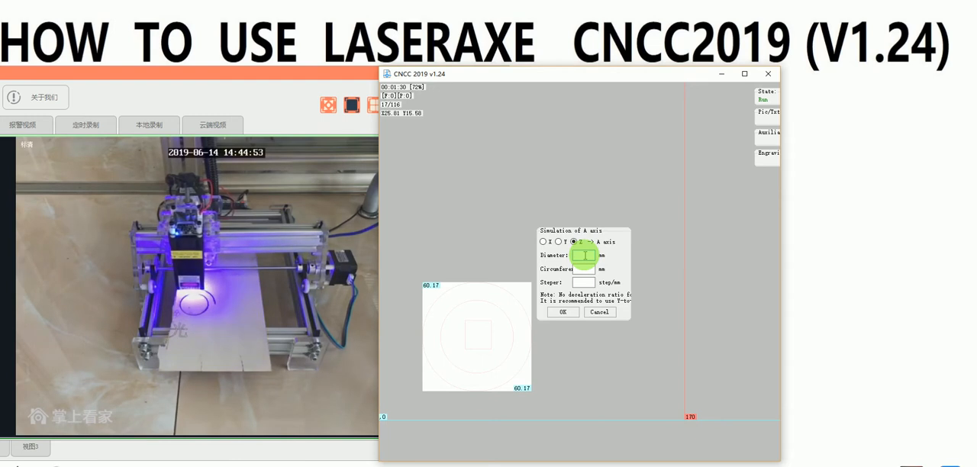
type("80")
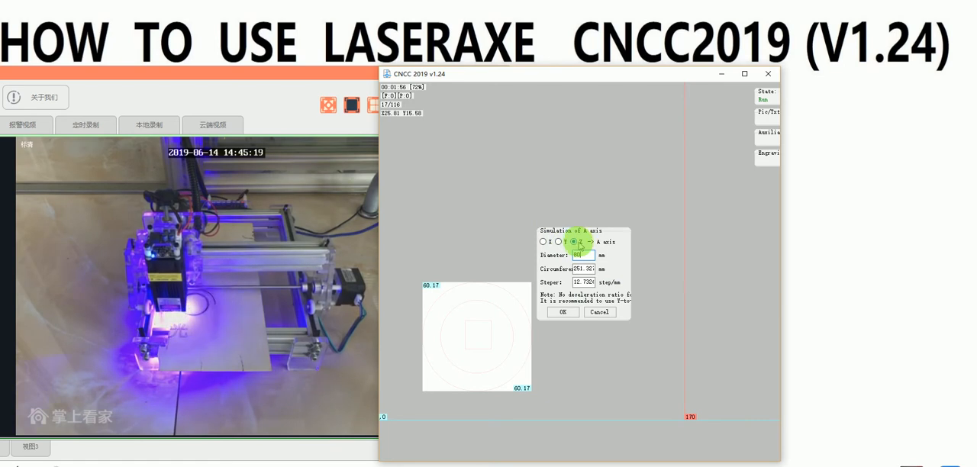
left_click(600, 313)
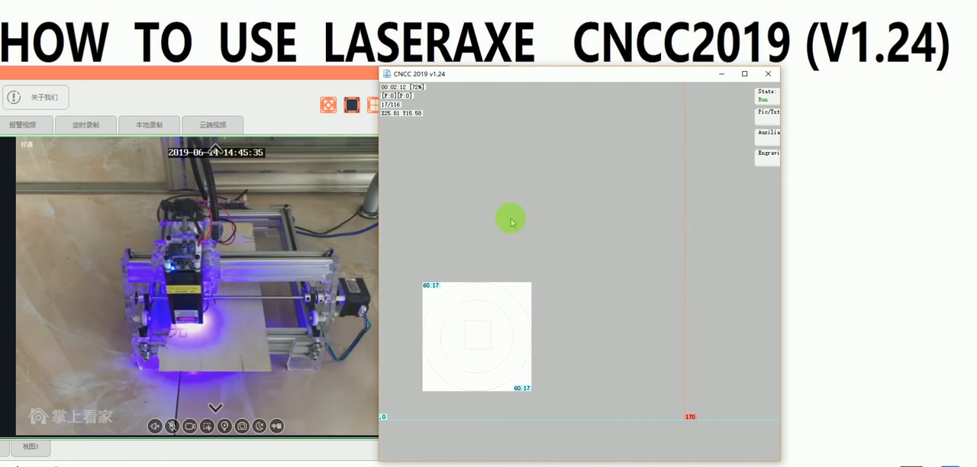
Step: Reposition the window beside the camera view during the run, and start a G-code import once engraving has ended
left_click_drag(479, 81, 531, 76)
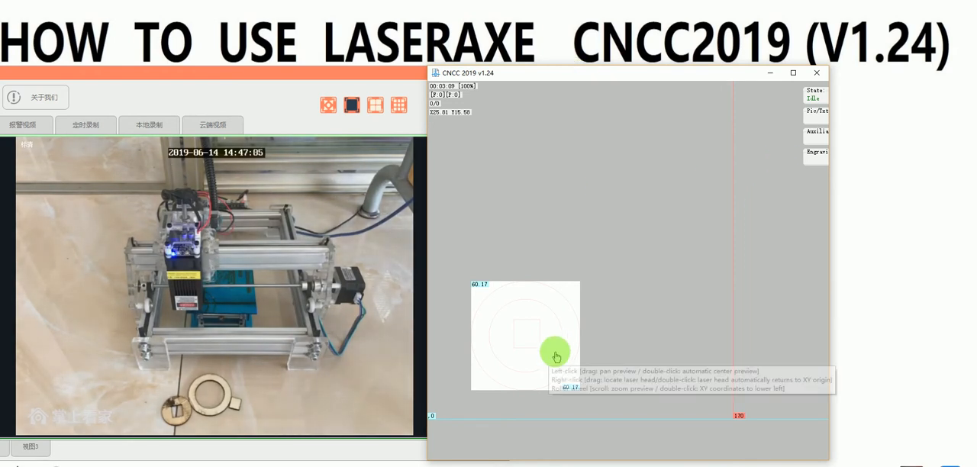
left_click(815, 133)
left_click(817, 113)
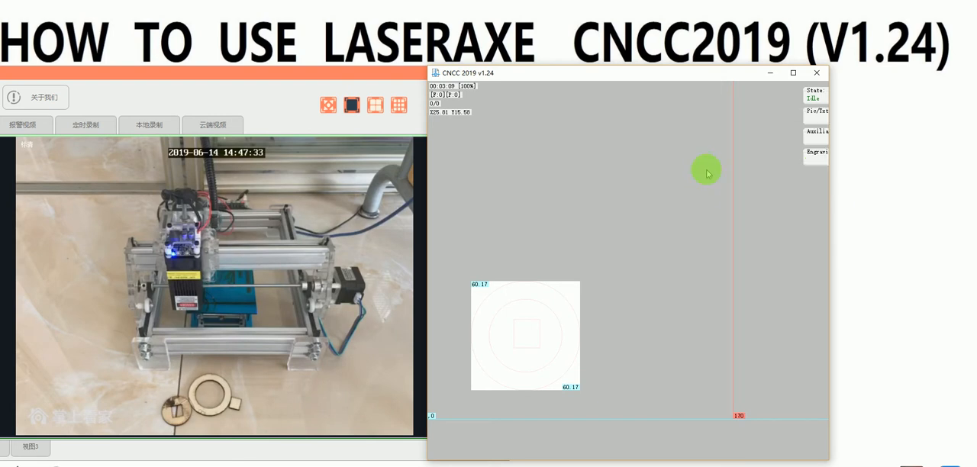
mouse_move(811, 124)
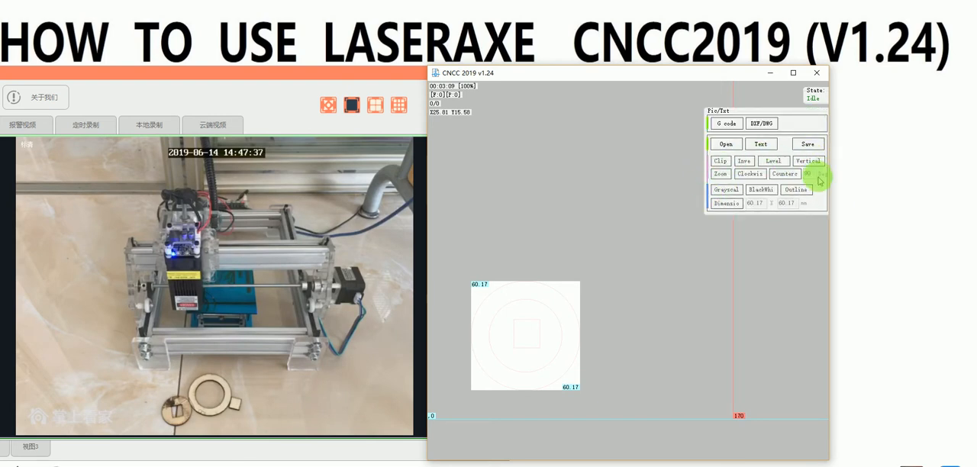
left_click(731, 126)
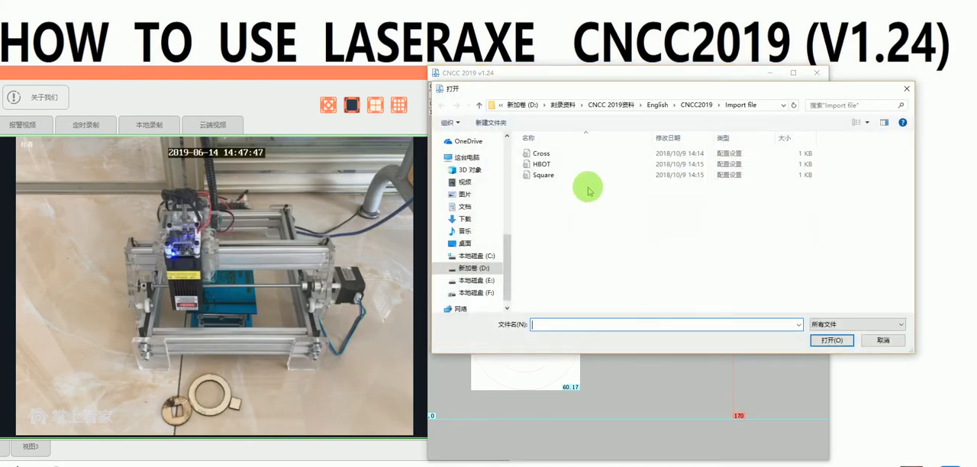
Step: Browse from the desktop through the nested 测试用免费资源 folders to the GCode folder
left_click(520, 105)
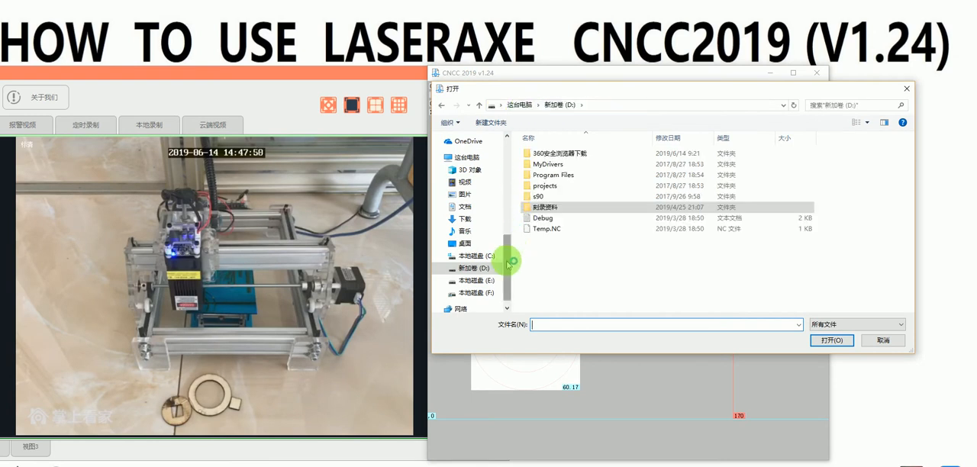
left_click(465, 243)
double_click(574, 153)
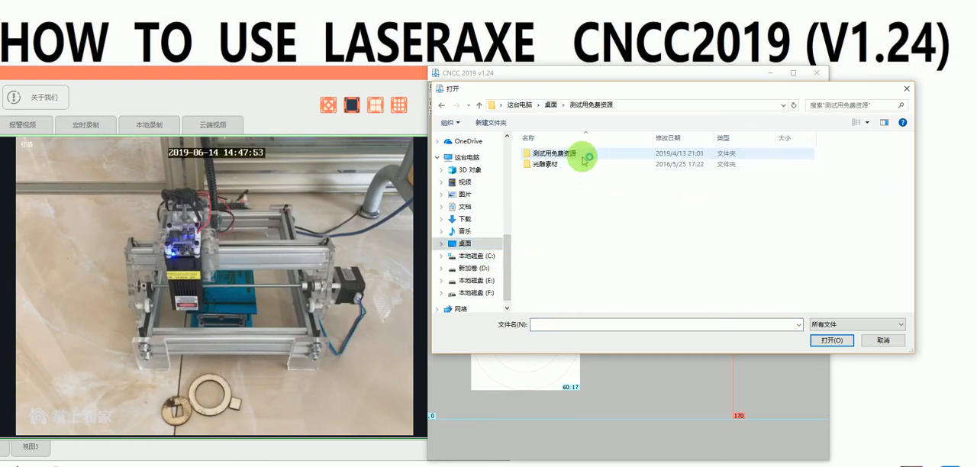
double_click(573, 155)
double_click(544, 159)
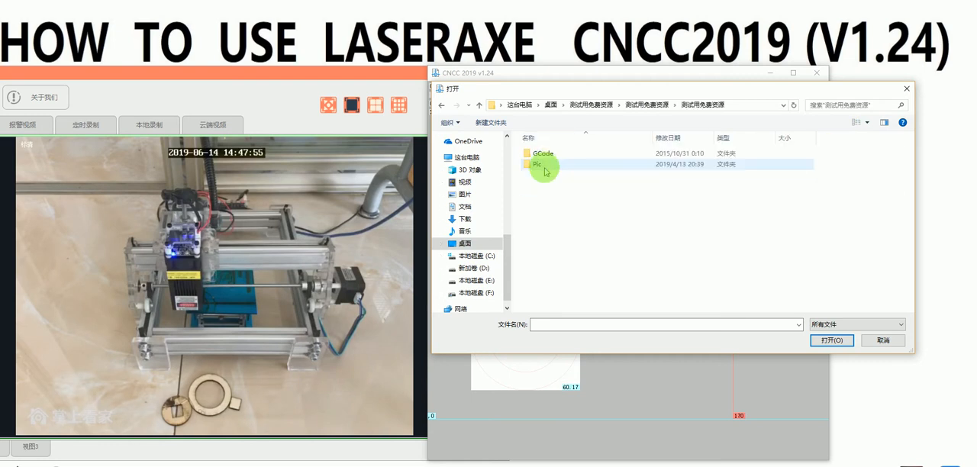
double_click(546, 155)
Step: Look through the NC files and import the scorpion design from the 其他试雕刀路文件 subfolder
left_click(556, 239)
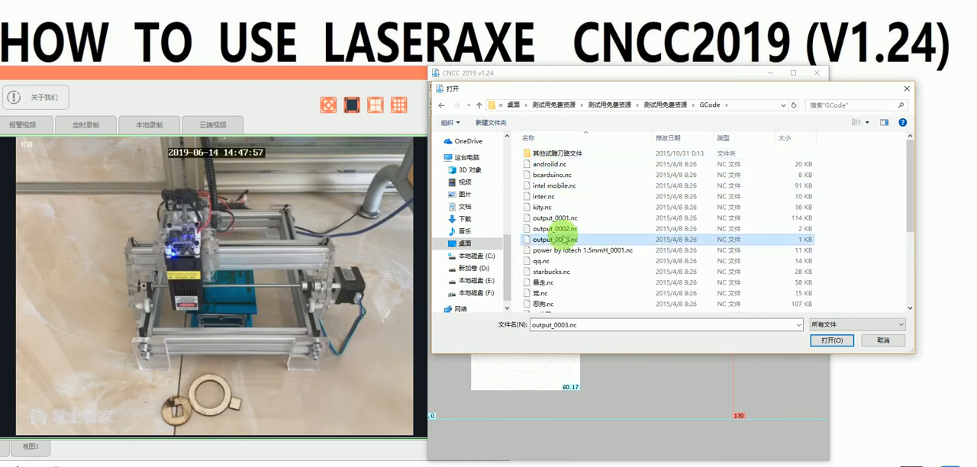
scroll(564, 239, "down", 2)
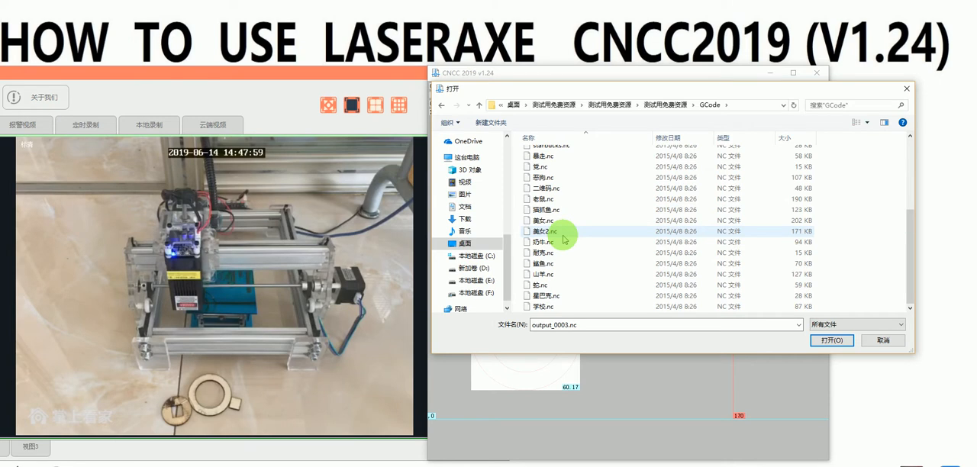
scroll(560, 252, "down", 2)
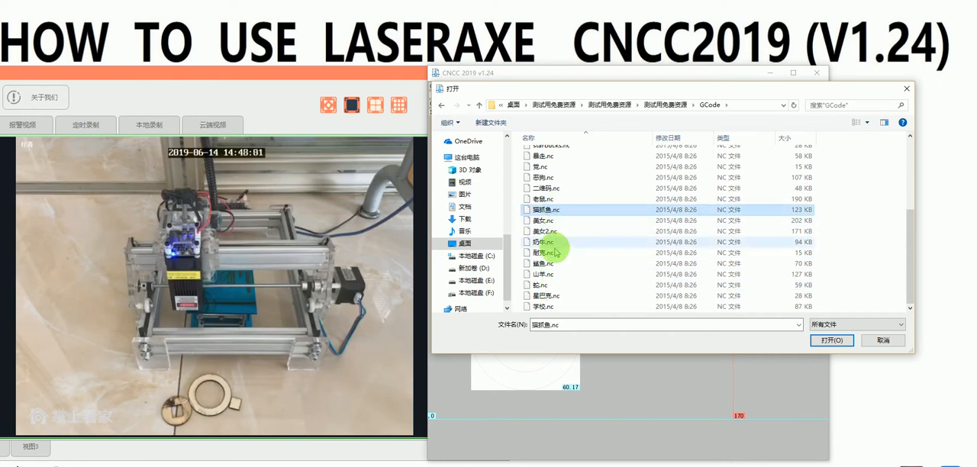
left_click(548, 295)
scroll(560, 230, "up", 4)
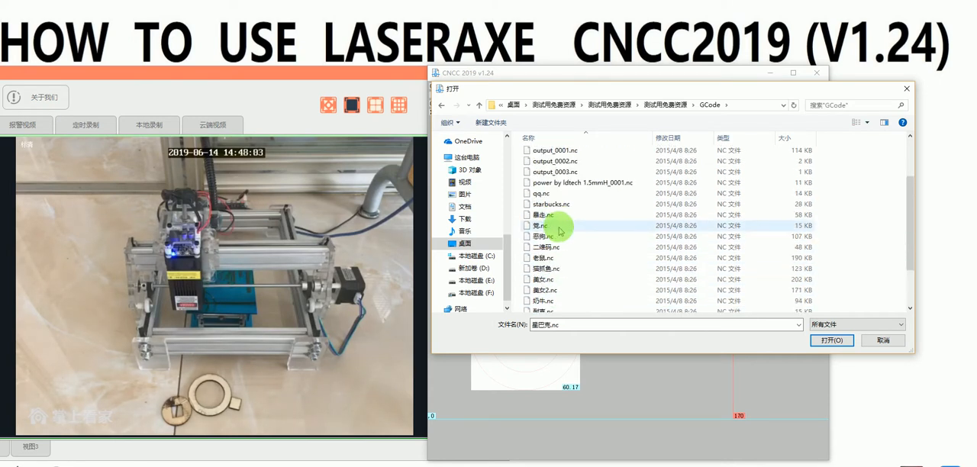
double_click(565, 153)
left_click(561, 282)
scroll(561, 283, "down", 4)
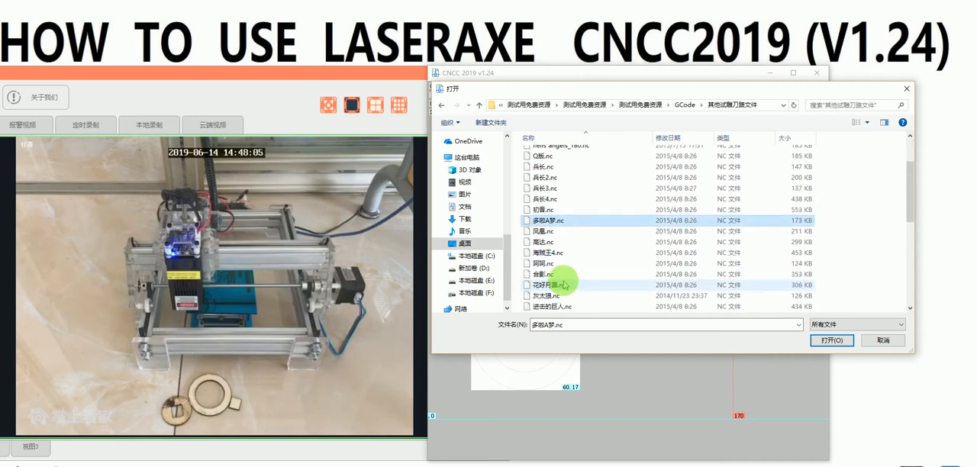
double_click(561, 275)
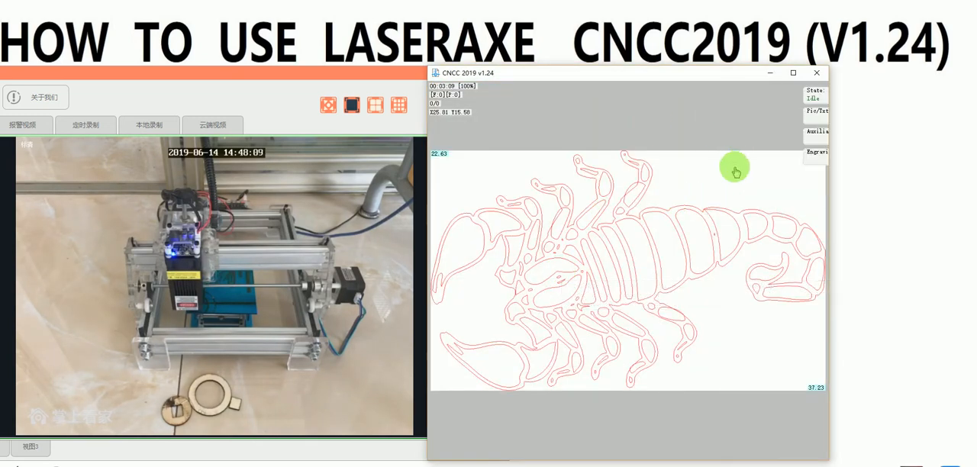
Step: Switch the weak-power laser on and off again, and lower the engraving power to 31%
mouse_move(815, 160)
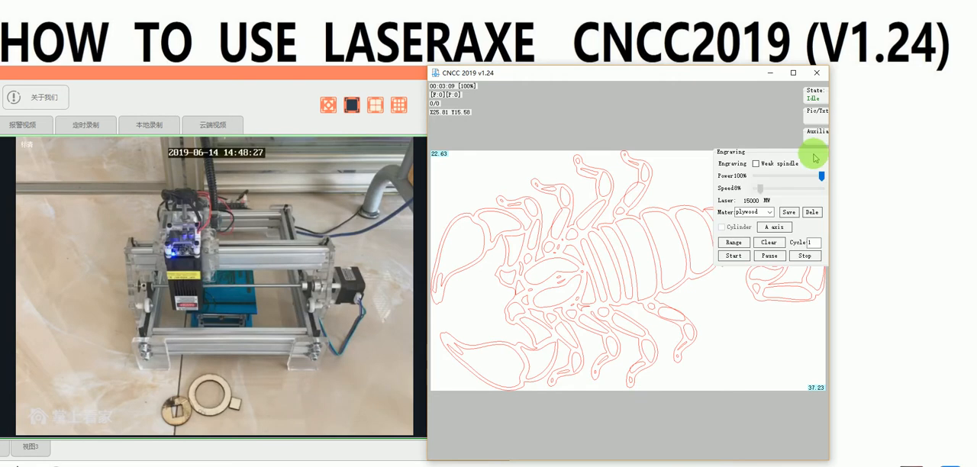
left_click(756, 164)
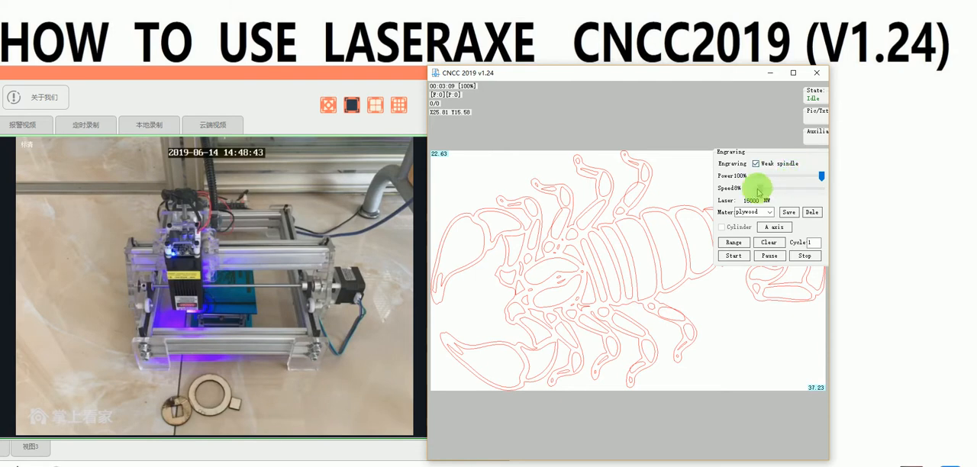
left_click_drag(822, 177, 783, 178)
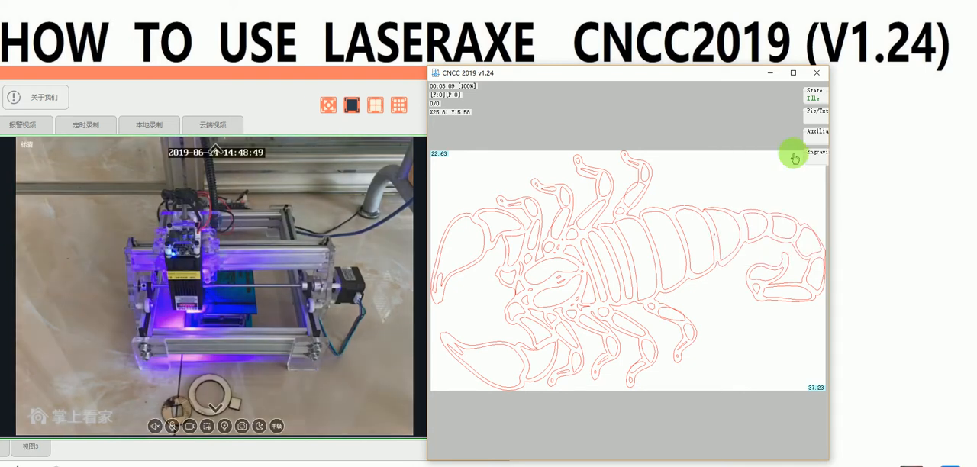
left_click_drag(783, 177, 774, 176)
left_click(755, 163)
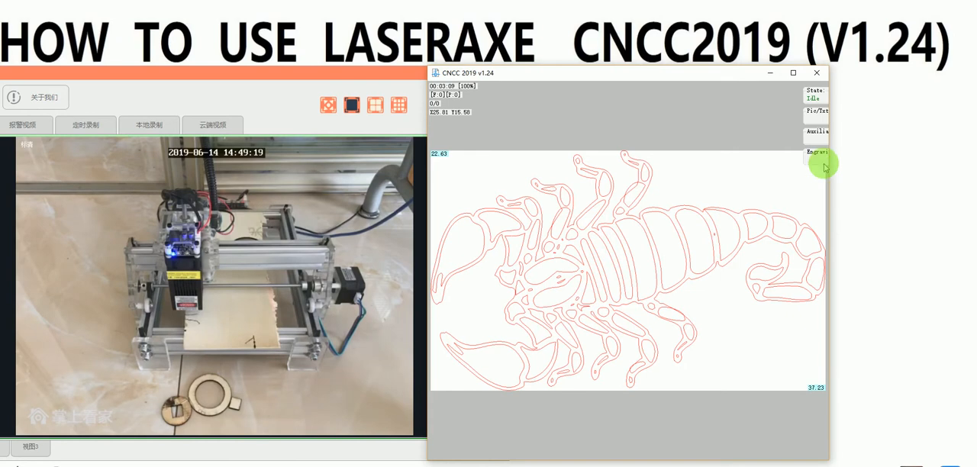
Step: Trace the scorpion's engraving range and move the laser head with the design to X34.31 Y20.05
left_click(817, 152)
left_click(735, 243)
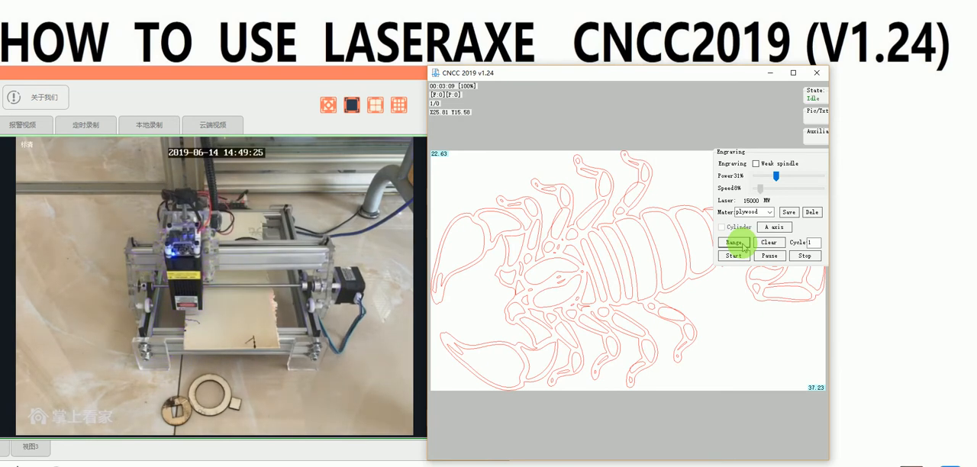
scroll(566, 298, "down", 5)
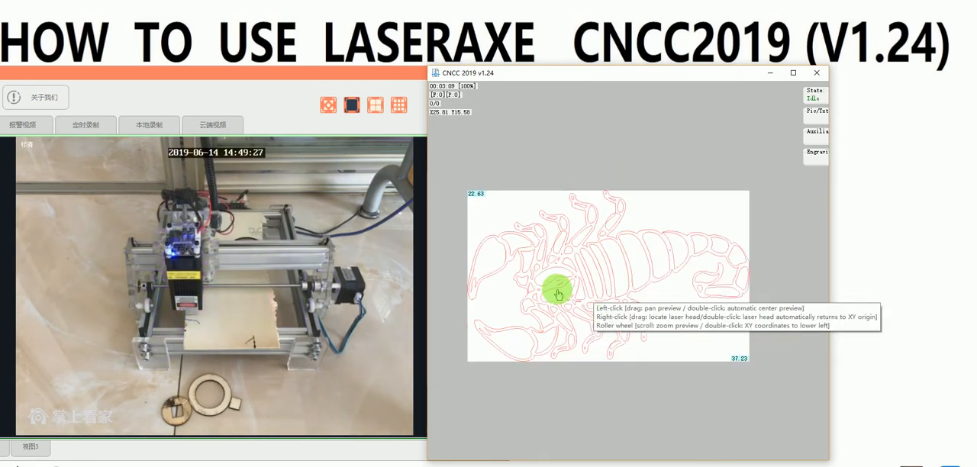
left_click_drag(563, 302, 586, 291)
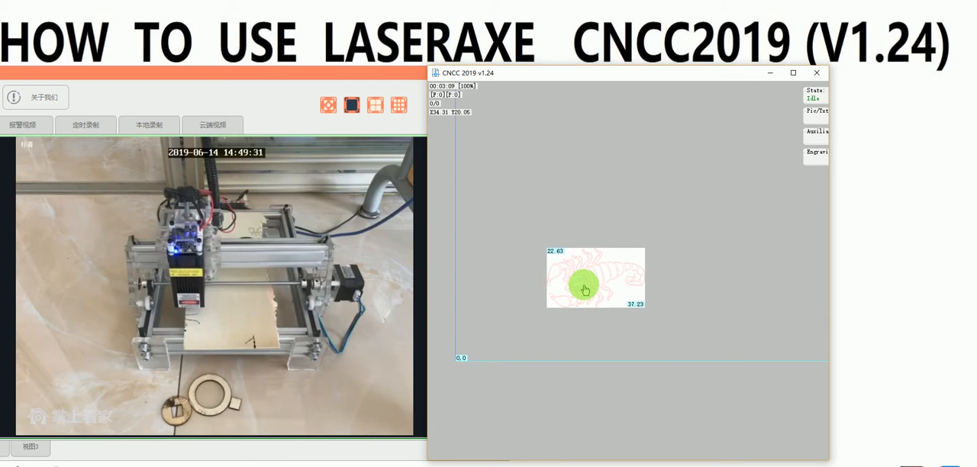
Step: Retrace the range at the new position and start engraving the scorpion on plywood, reducing the power to 14%
left_click(815, 155)
left_click(733, 243)
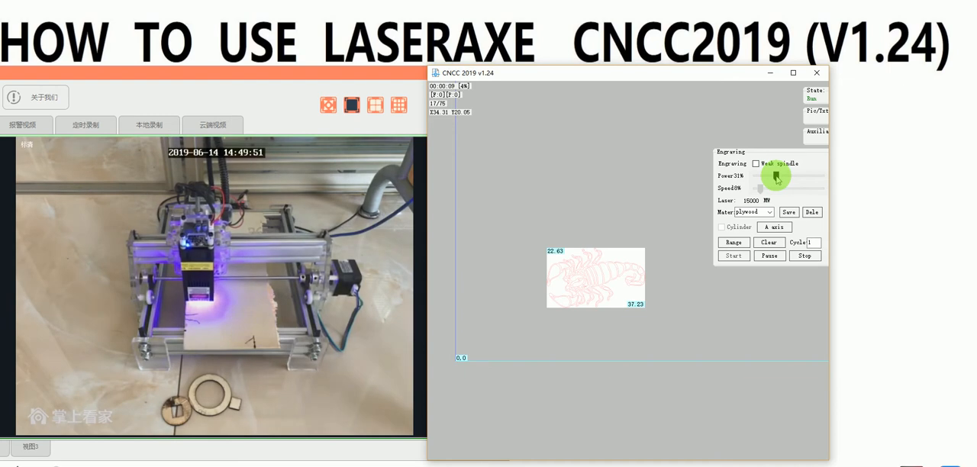
left_click_drag(777, 179, 770, 180)
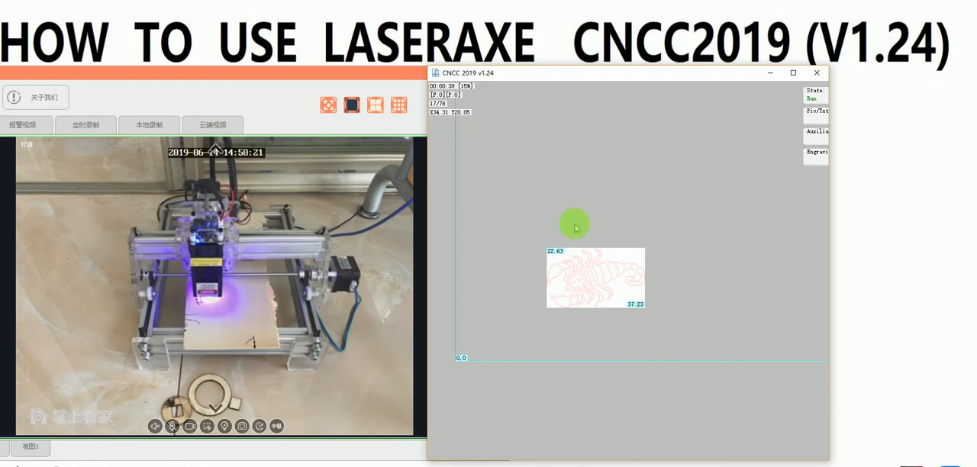
Step: Examine the scorpion outline in the preview at different sizes while the engraving runs
scroll(597, 277, "up", 1)
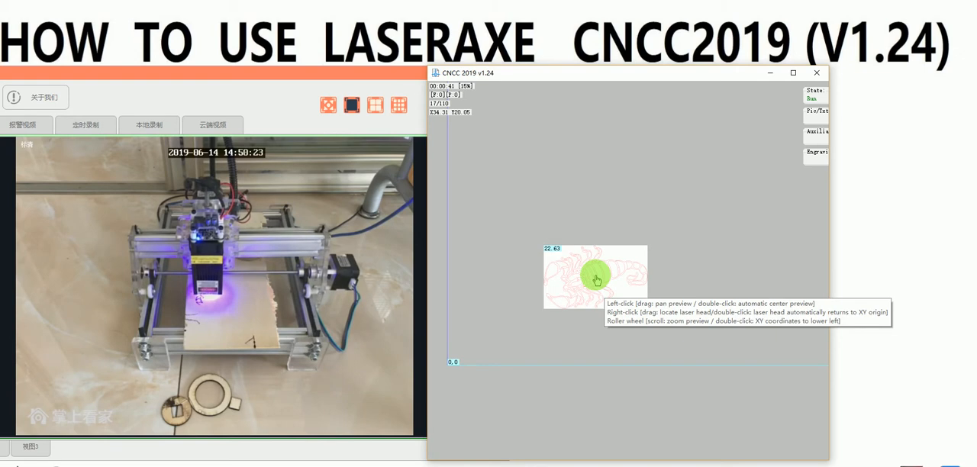
scroll(597, 280, "up", 6)
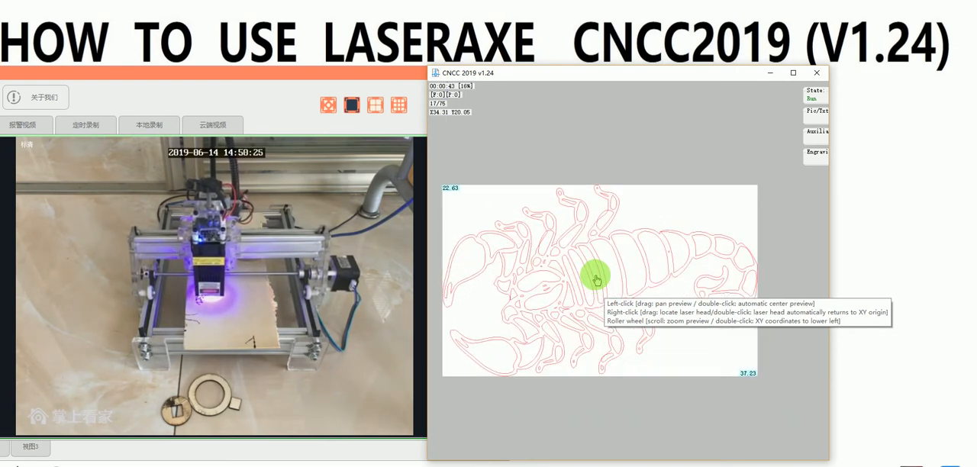
scroll(597, 280, "down", 6)
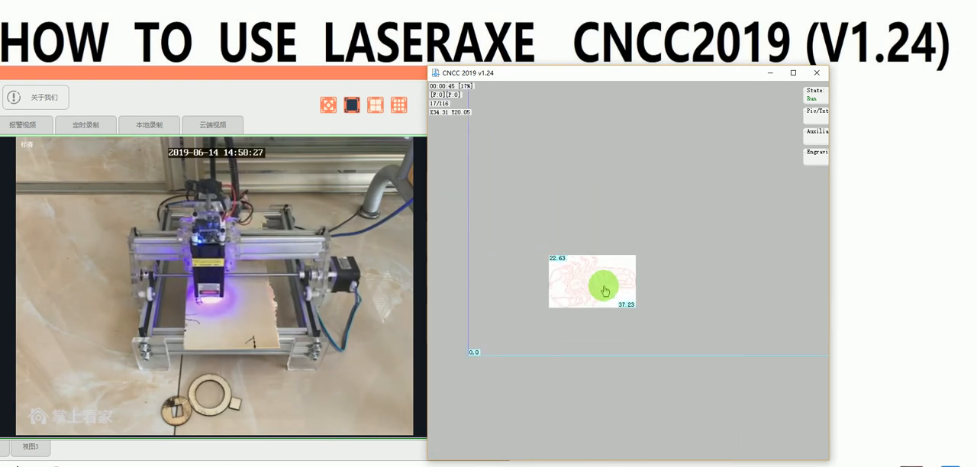
scroll(605, 290, "up", 6)
scroll(502, 284, "down", 2)
scroll(451, 274, "up", 1)
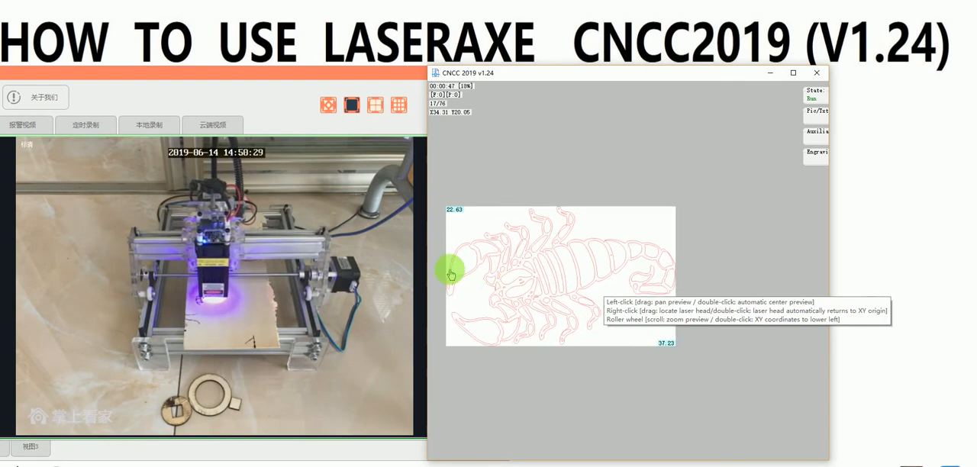
scroll(451, 274, "up", 2)
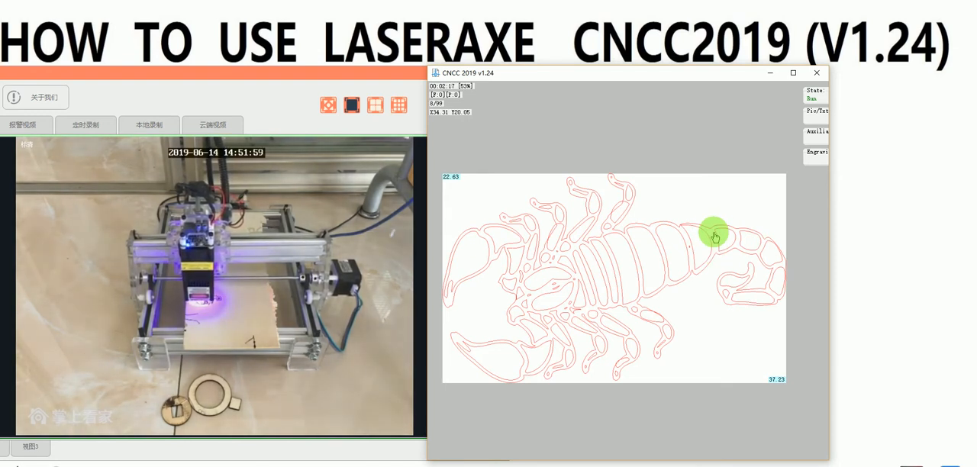
Step: Lower the laser power of the running scorpion engraving to 9%, followed by a further slight reduction
left_click(816, 152)
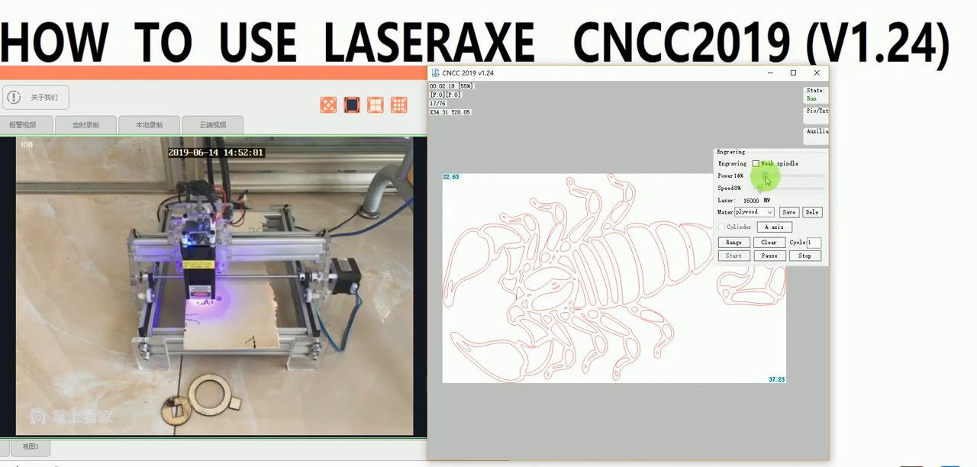
left_click_drag(765, 181, 762, 177)
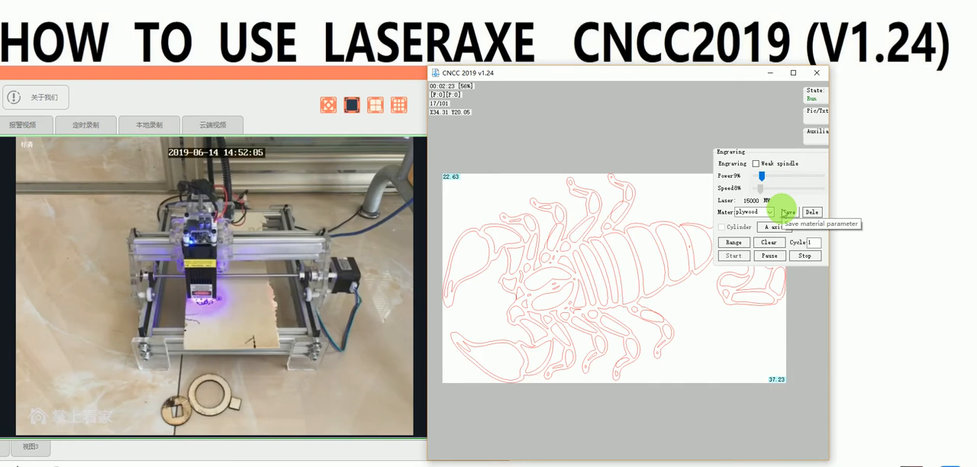
mouse_move(816, 155)
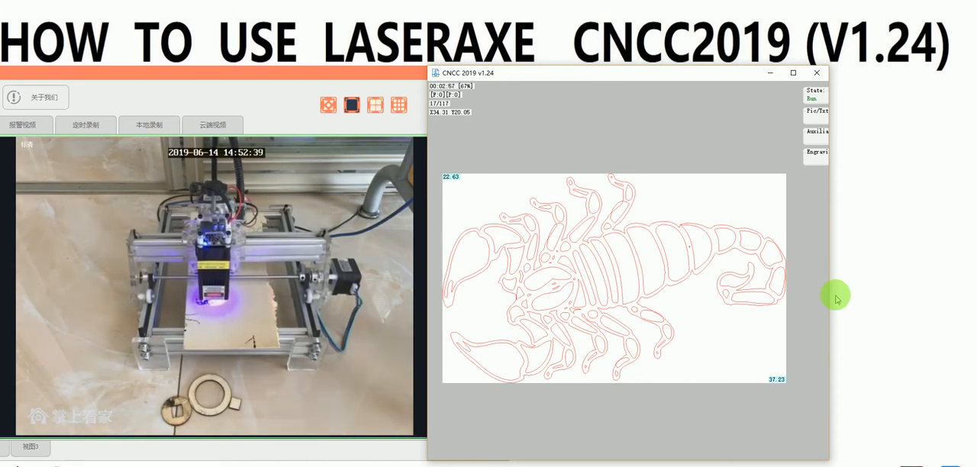
left_click(815, 135)
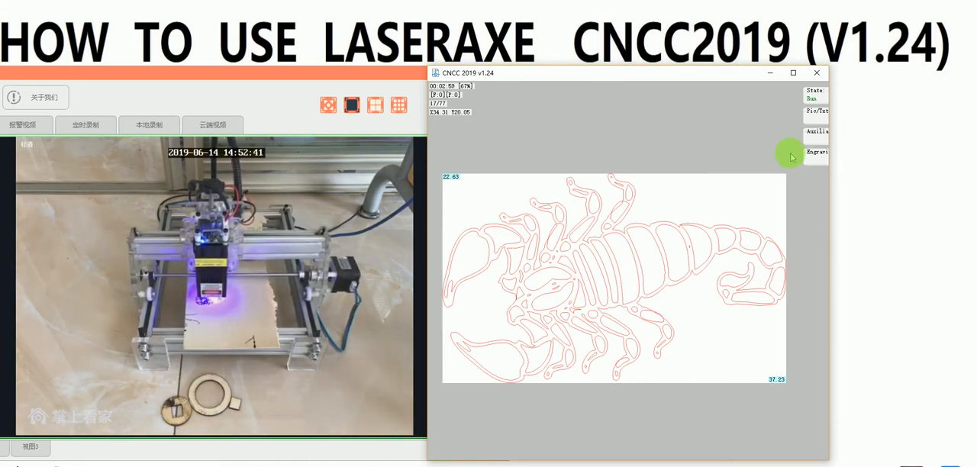
left_click(817, 152)
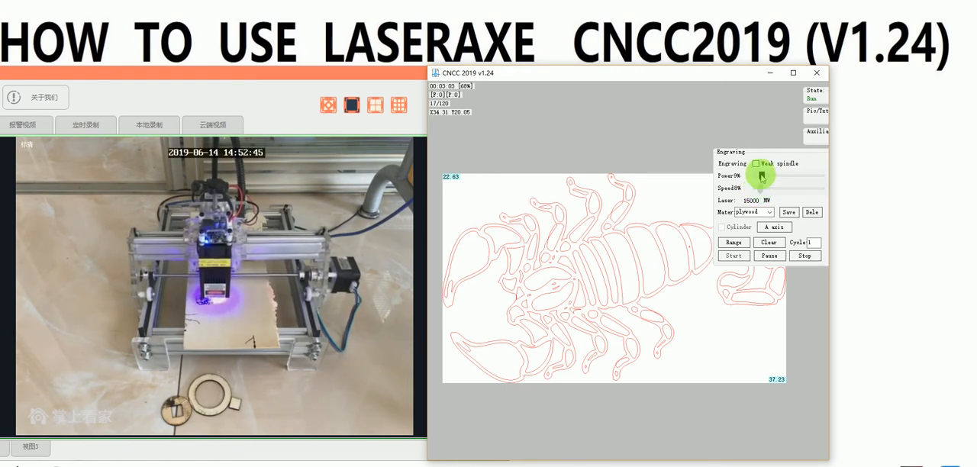
left_click_drag(763, 175, 759, 171)
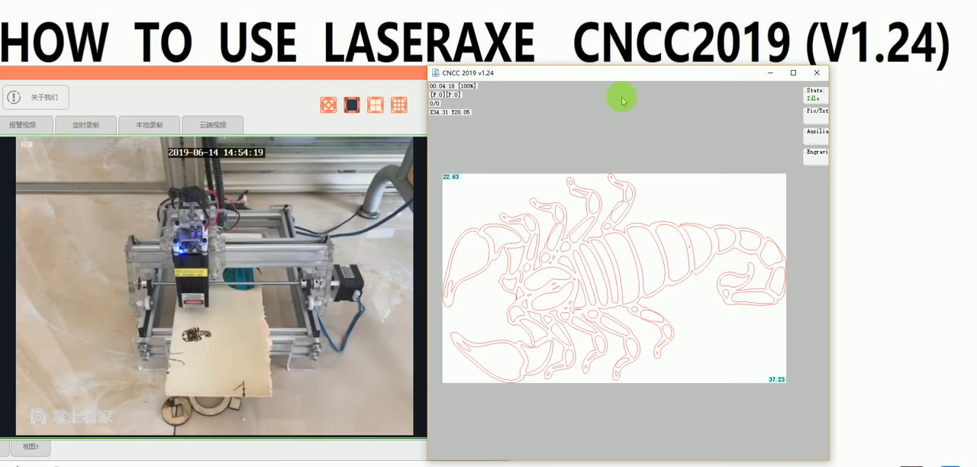
Step: Open the DXF/DWG editor and maximize its window
left_click(808, 115)
left_click(773, 125)
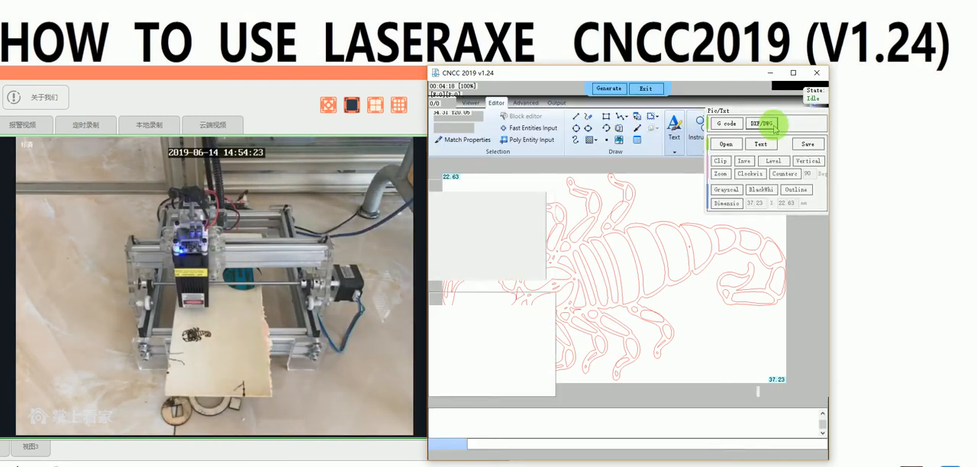
left_click(794, 72)
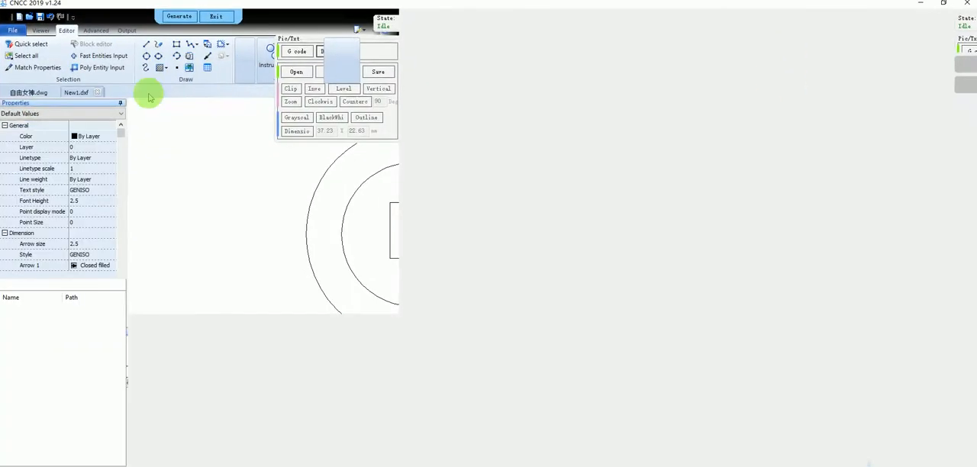
Step: Open the editor's options and look through the available interface languages without changing the language
left_click(14, 31)
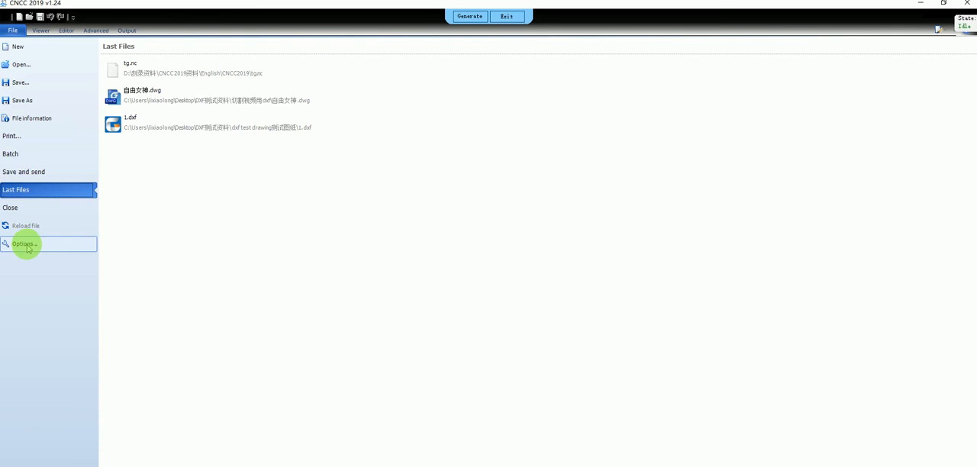
left_click(8, 31)
left_click(8, 30)
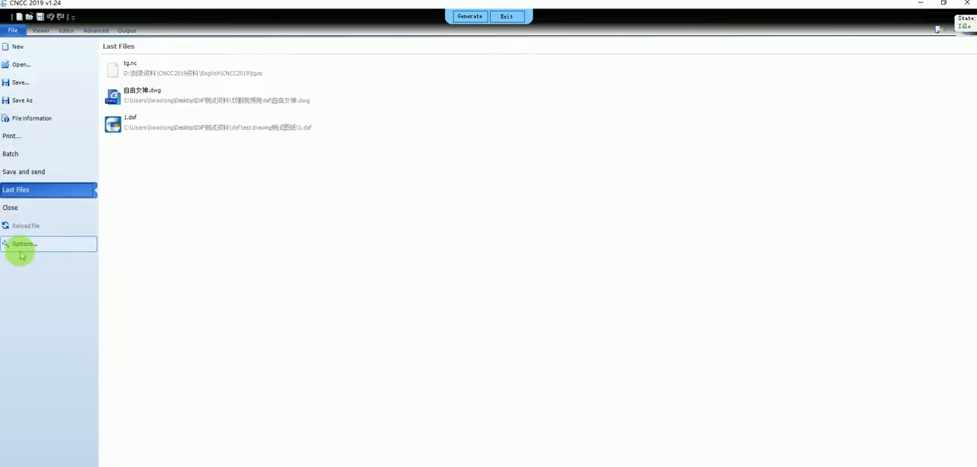
left_click(22, 245)
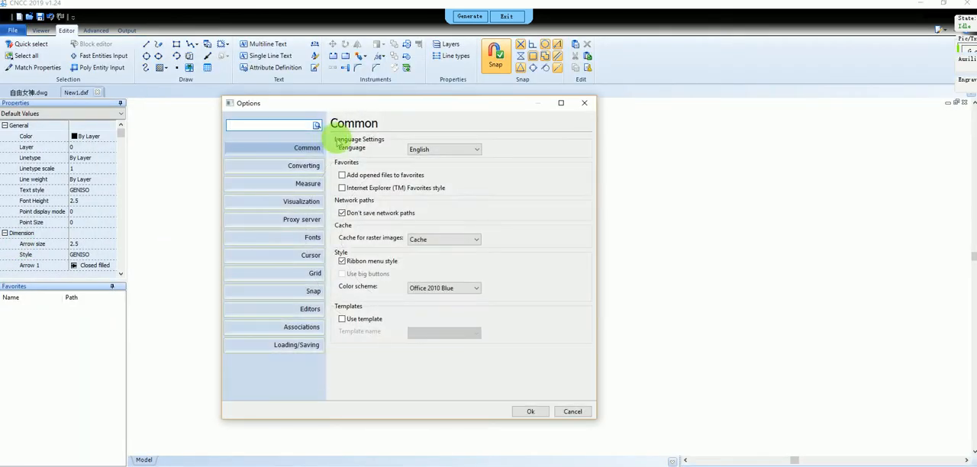
left_click(447, 151)
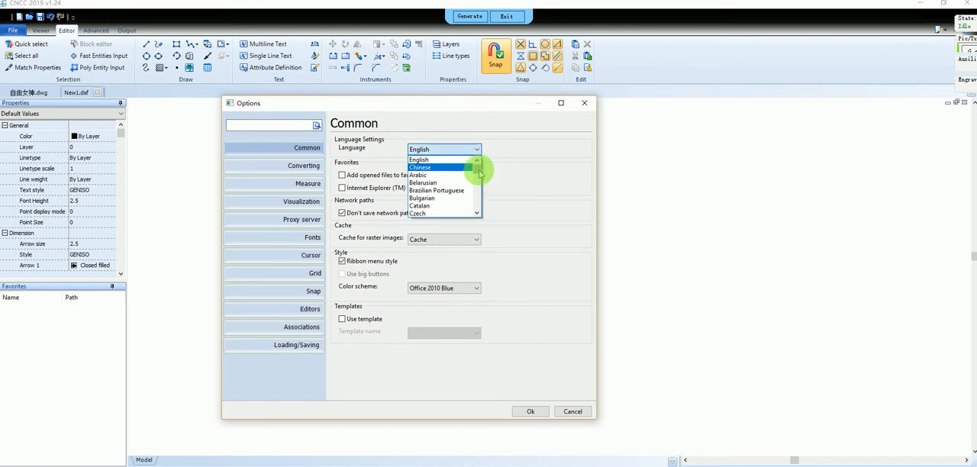
left_click_drag(480, 174, 477, 195)
left_click(495, 126)
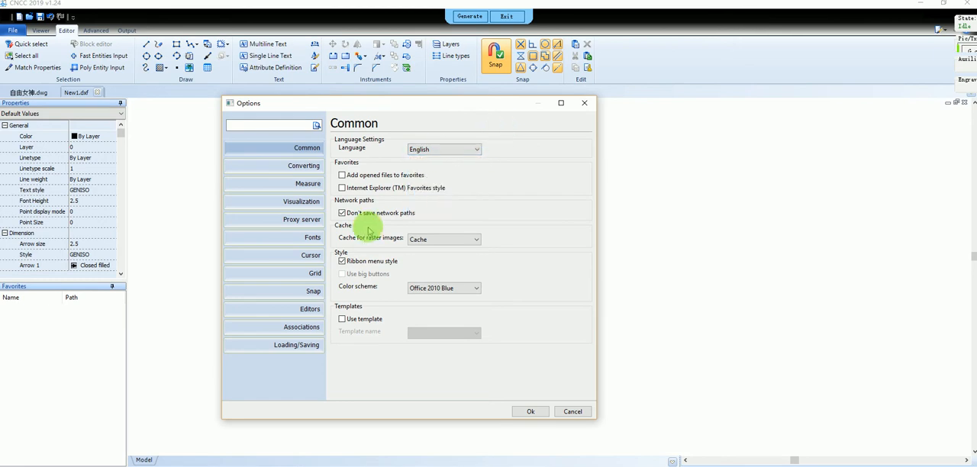
Step: Examine the original and displayed drawing unit choices in the Measure options, and close the options without saving
left_click(306, 191)
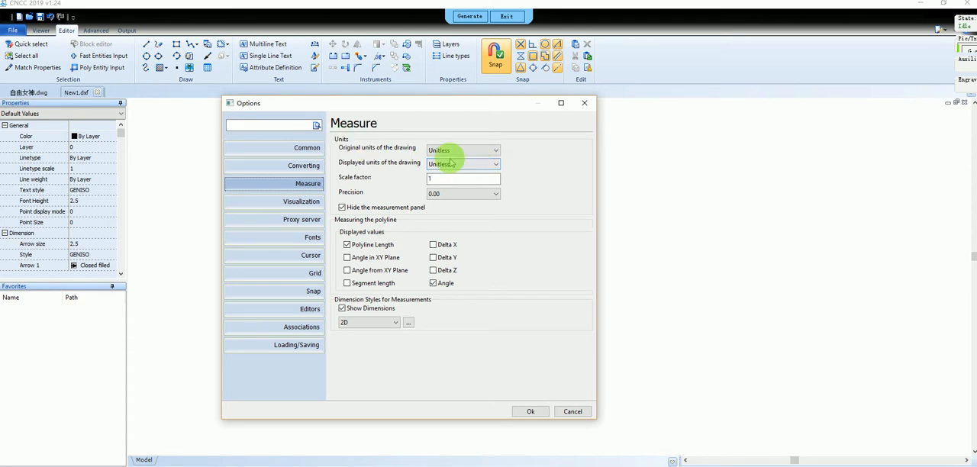
left_click(490, 165)
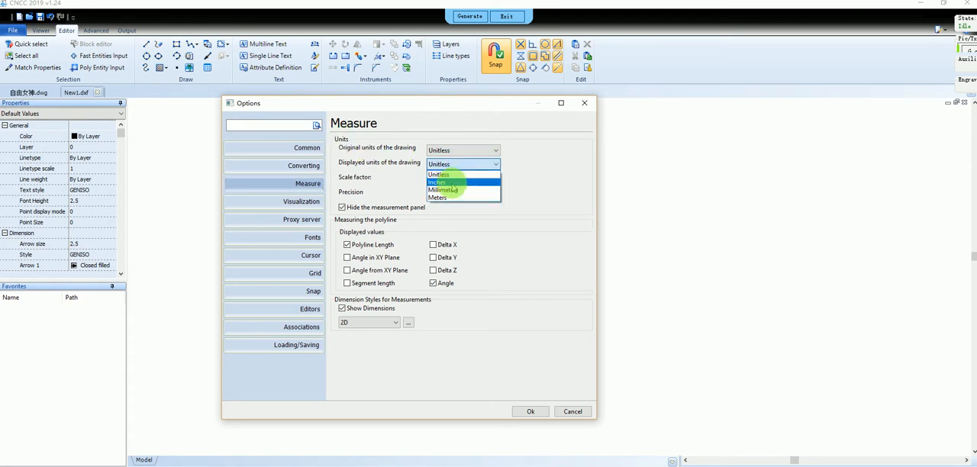
left_click(484, 190)
left_click(494, 152)
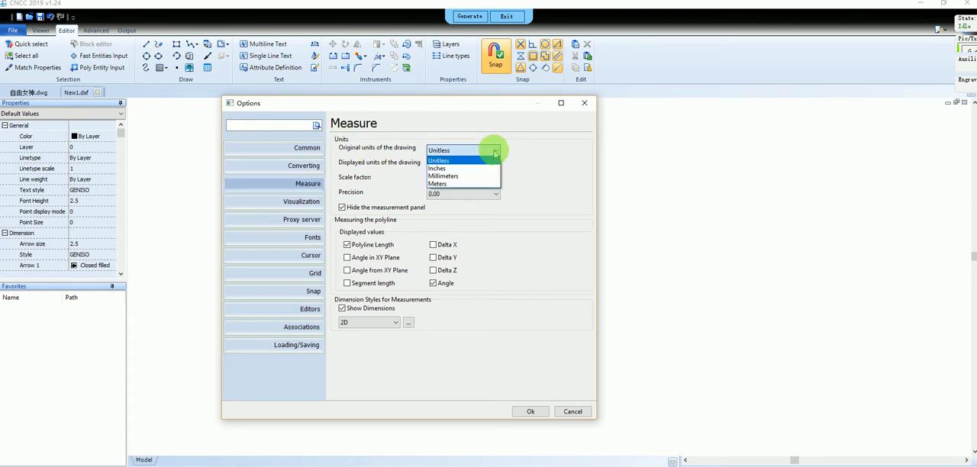
left_click(459, 185)
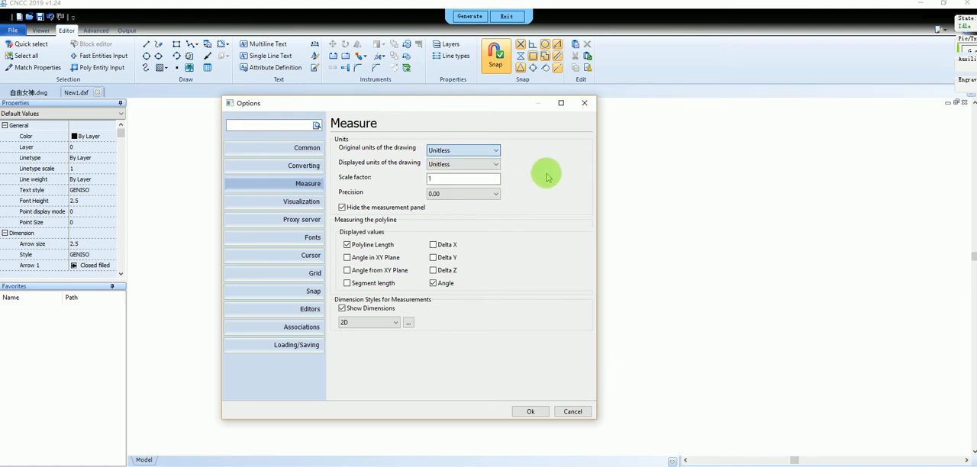
left_click(585, 105)
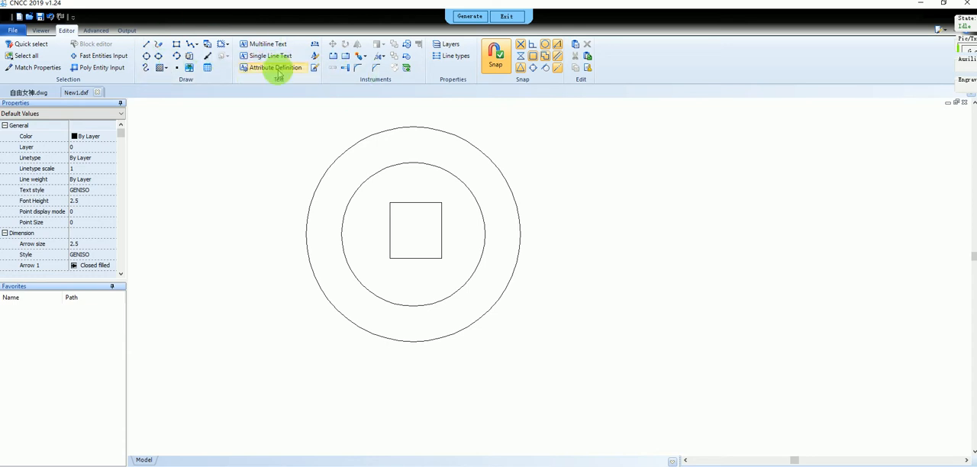
Step: Review the viewing, advanced and output tools, exit the DXF/DWG editor and restore the program window to its smaller size
left_click(42, 30)
left_click(96, 30)
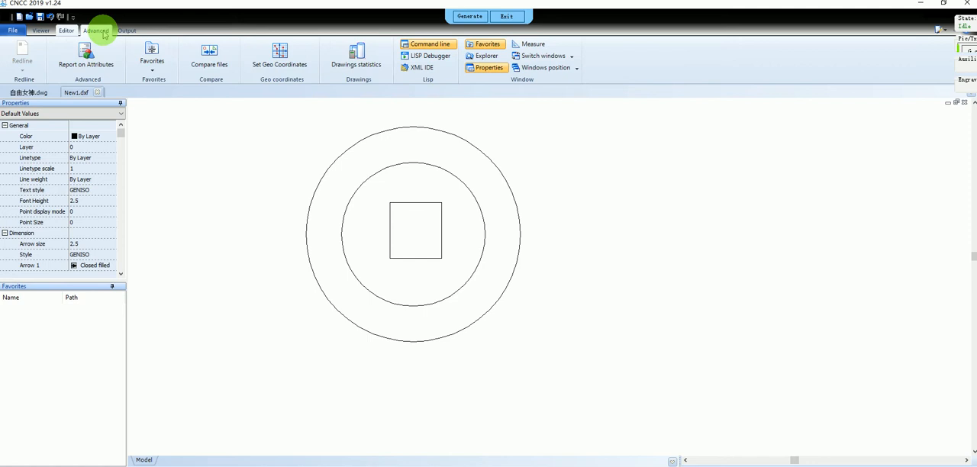
left_click(128, 32)
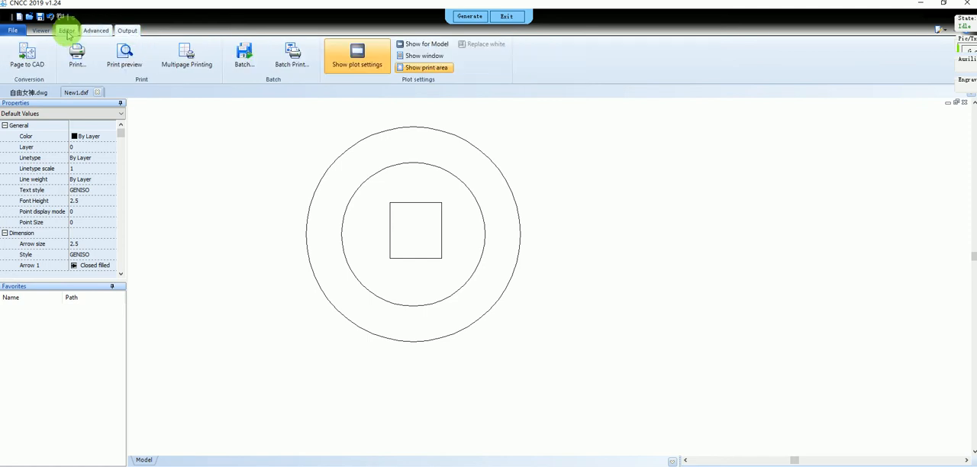
left_click(67, 31)
left_click(41, 31)
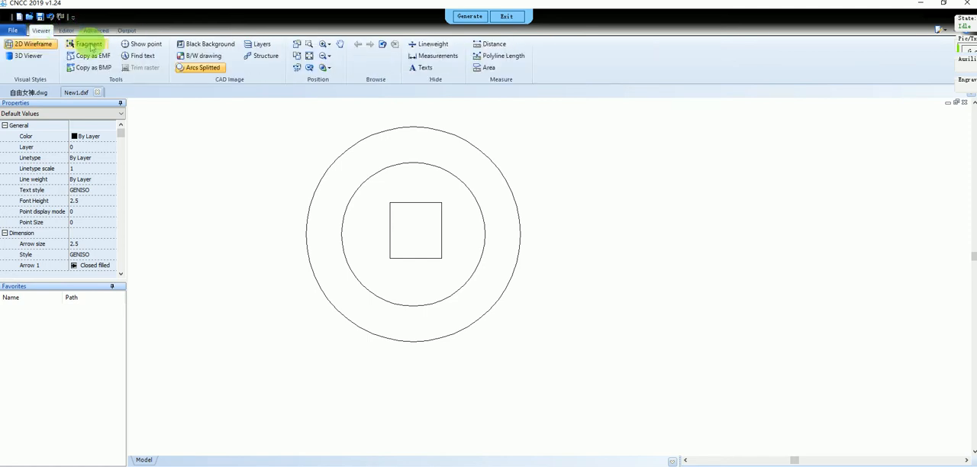
left_click(507, 19)
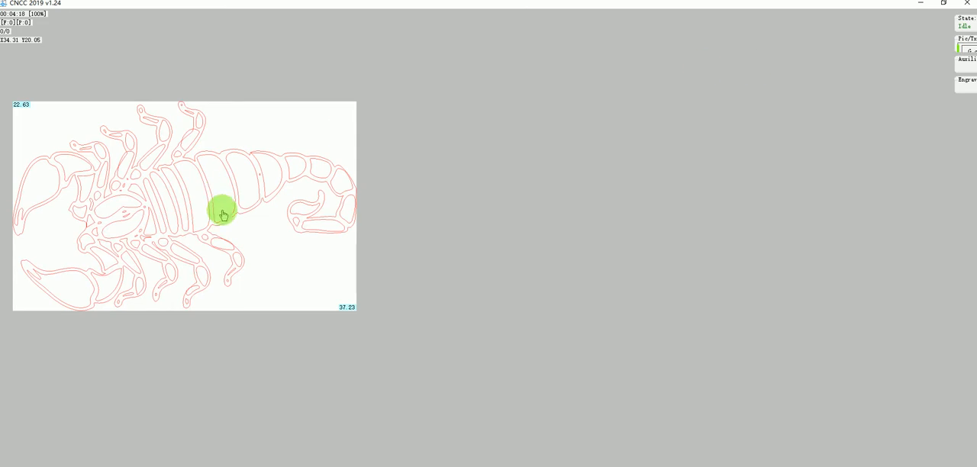
double_click(564, 6)
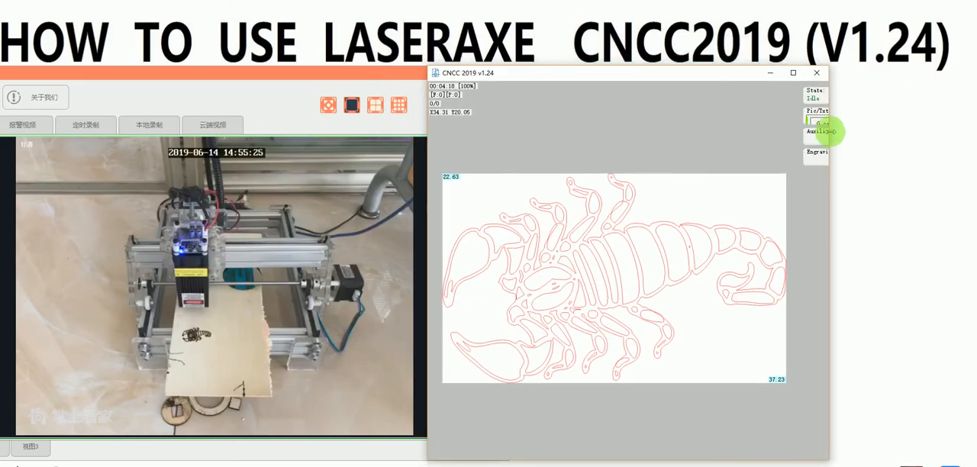
Step: Open the spiral picture 1 from the Pic folder as the image to engrave
mouse_move(819, 114)
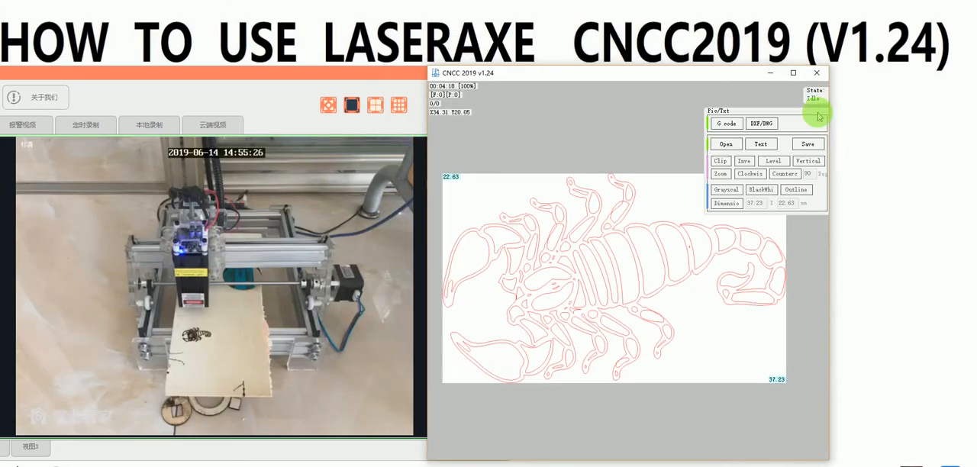
left_click(726, 144)
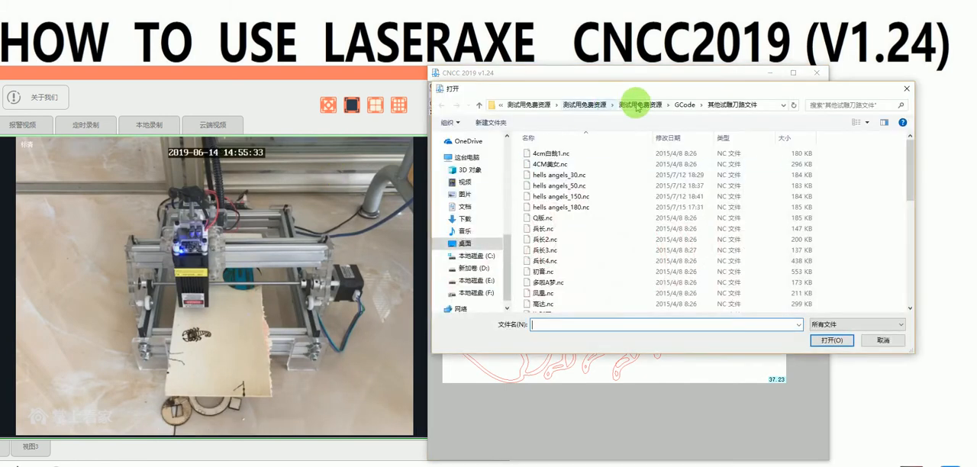
left_click(633, 109)
double_click(557, 164)
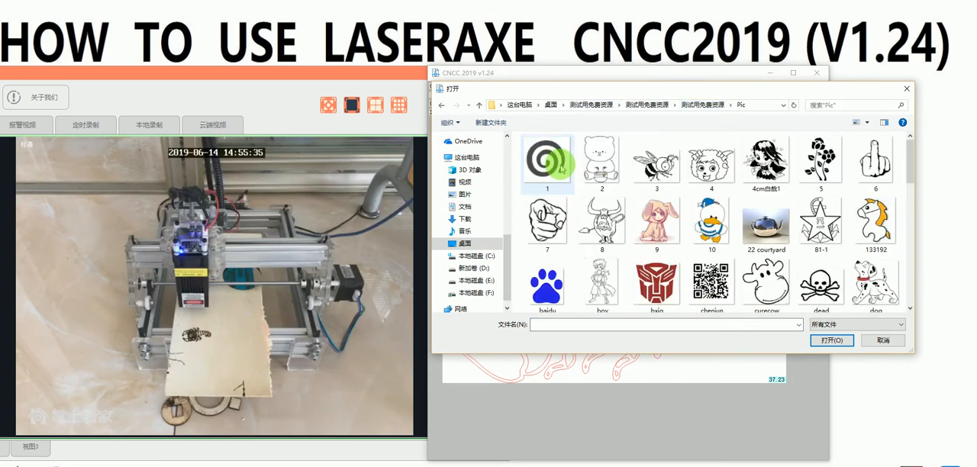
left_click(706, 218)
scroll(699, 221, "down", 1)
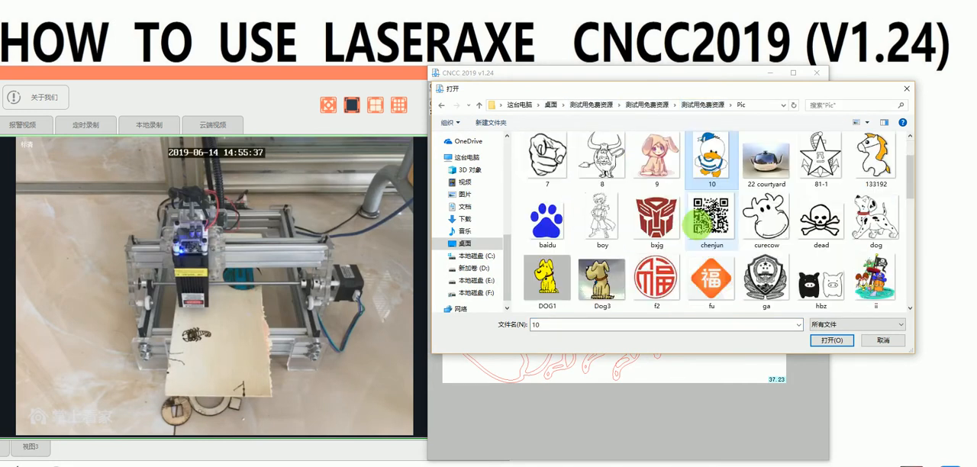
scroll(699, 222, "down", 8)
scroll(699, 222, "up", 8)
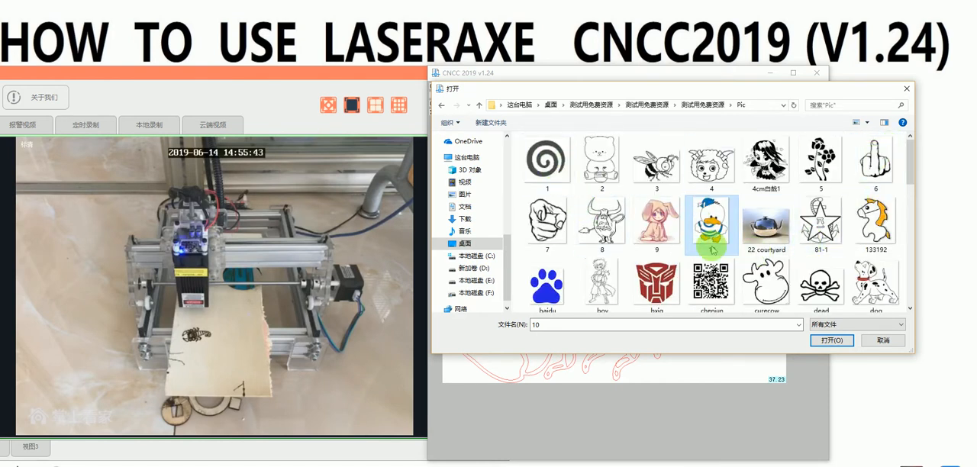
scroll(676, 223, "down", 1)
scroll(676, 223, "up", 1)
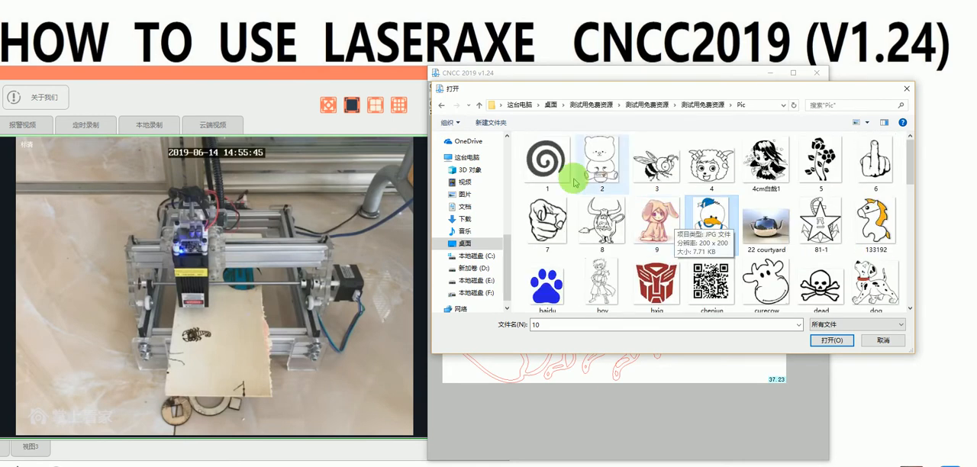
double_click(545, 159)
Step: Convert the spiral image to black and white
scroll(565, 266, "down", 5)
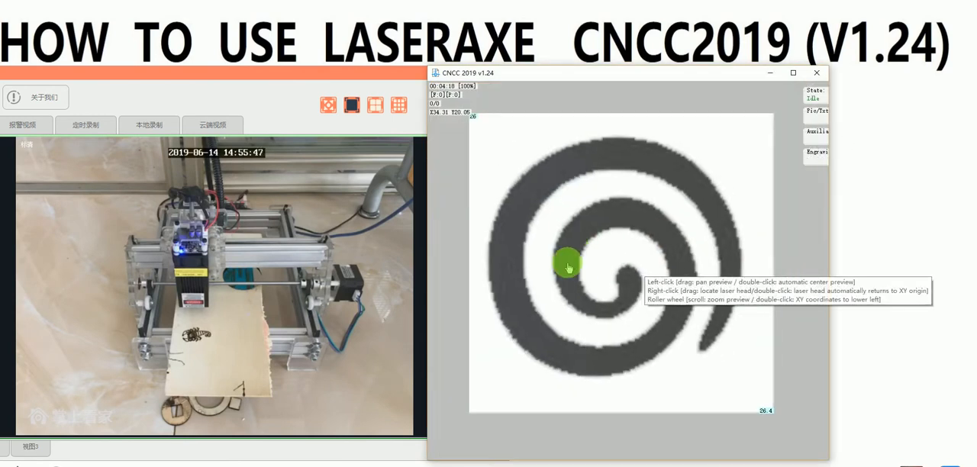
scroll(552, 276, "down", 5)
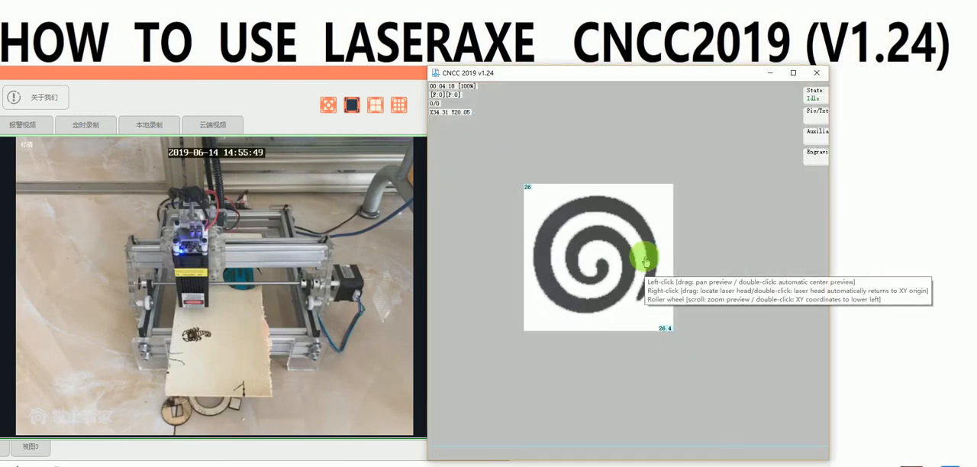
mouse_move(588, 271)
left_mouse_down()
mouse_move(579, 269)
mouse_move(600, 269)
left_mouse_up()
left_click(822, 116)
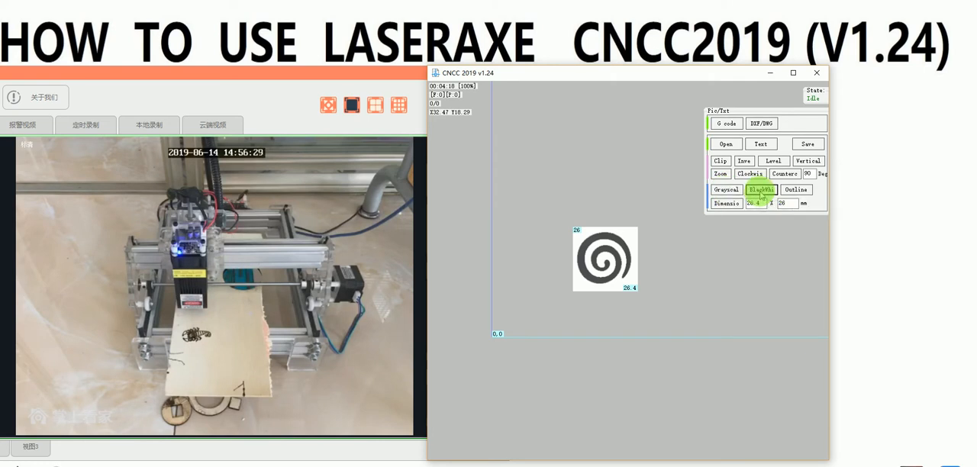
left_click(761, 196)
scroll(546, 271, "down", 3)
scroll(604, 264, "down", 2)
scroll(569, 257, "up", 2)
mouse_move(810, 160)
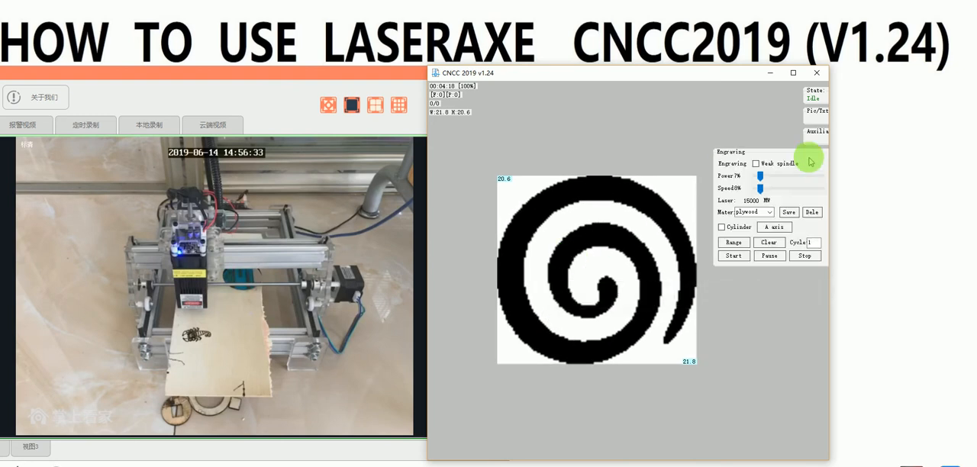
Step: Try the outline conversion on the spiral, and replace it with the second, finely dotted grayscale style
mouse_move(810, 122)
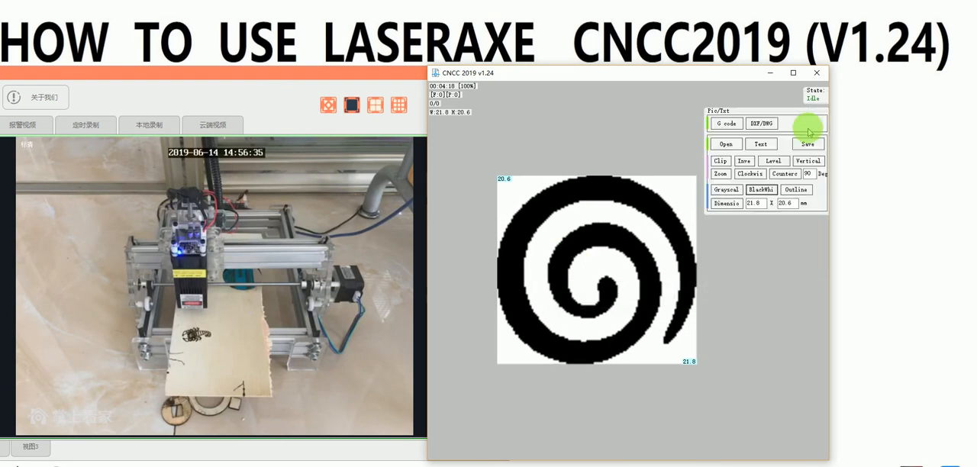
left_click(795, 189)
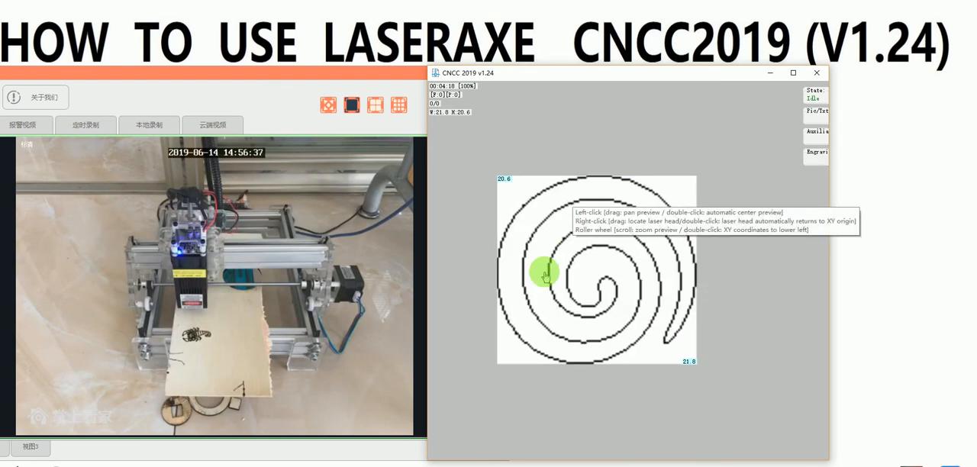
mouse_move(814, 129)
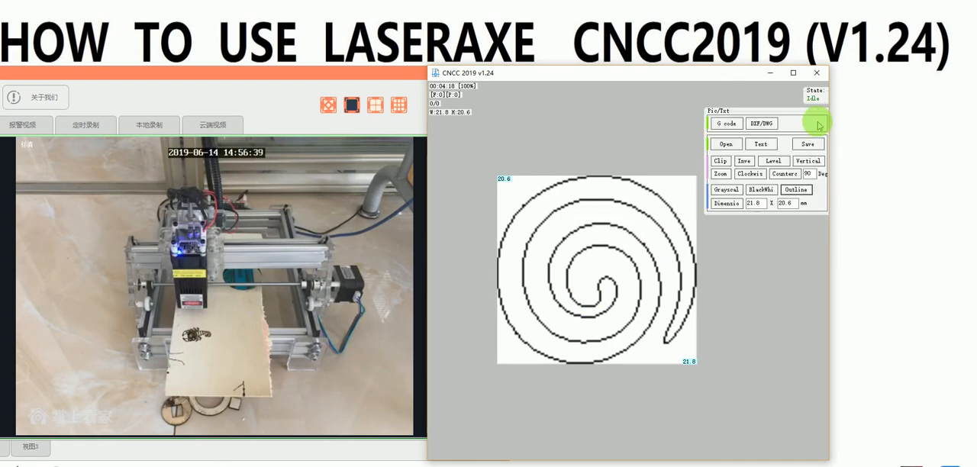
left_click(727, 190)
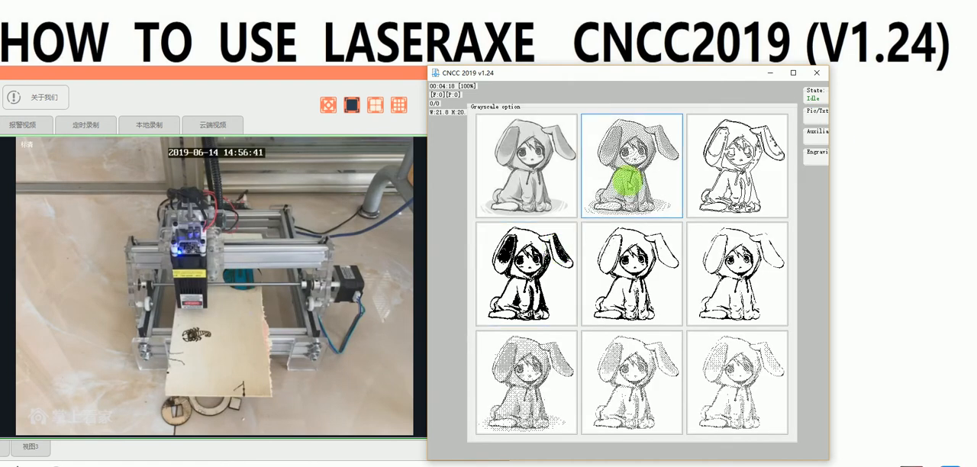
left_click(626, 180)
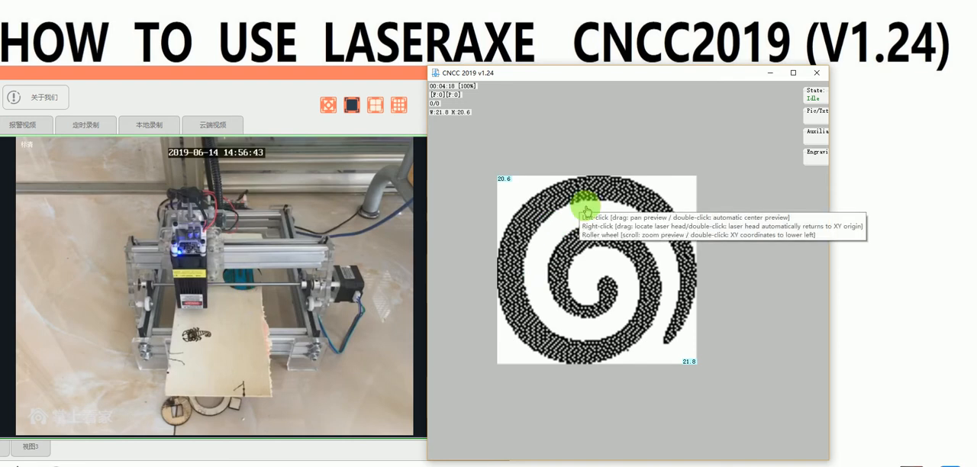
Step: Open photo 4 from the 测试用免费资源 folder two levels above Pic as the image to engrave
mouse_move(815, 115)
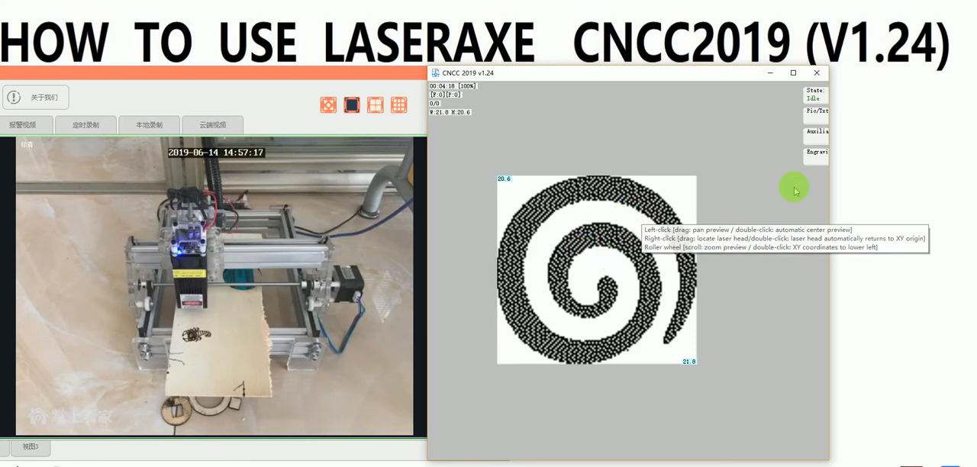
mouse_move(809, 140)
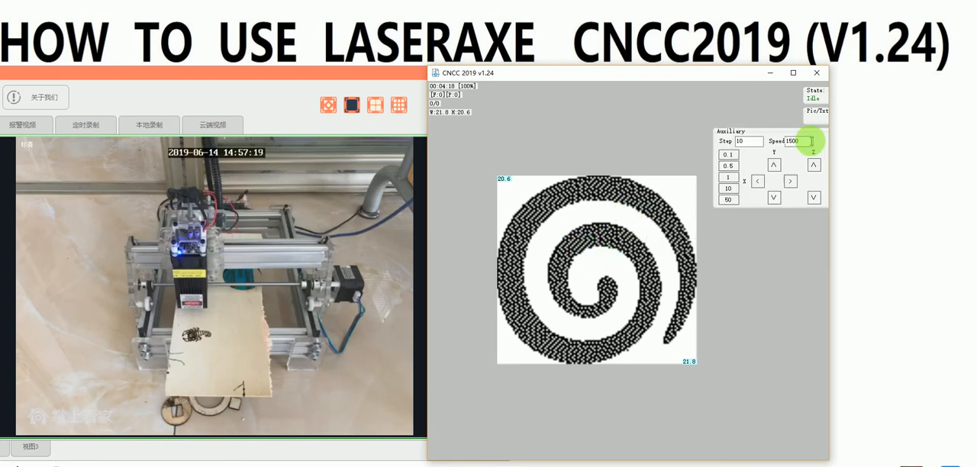
mouse_move(816, 113)
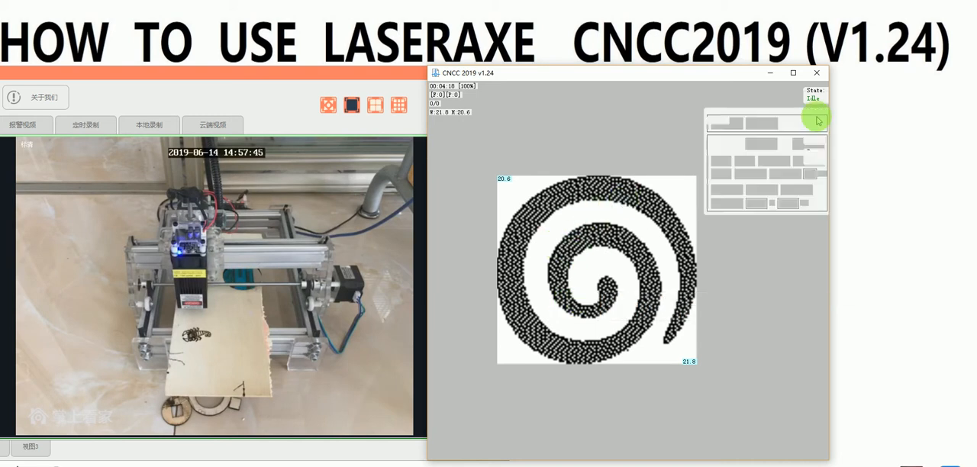
left_click(725, 191)
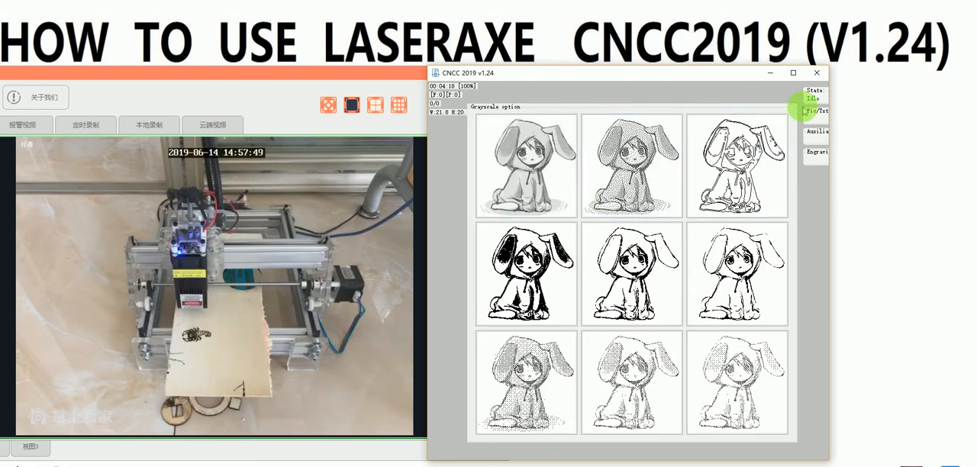
mouse_move(817, 110)
left_click(727, 144)
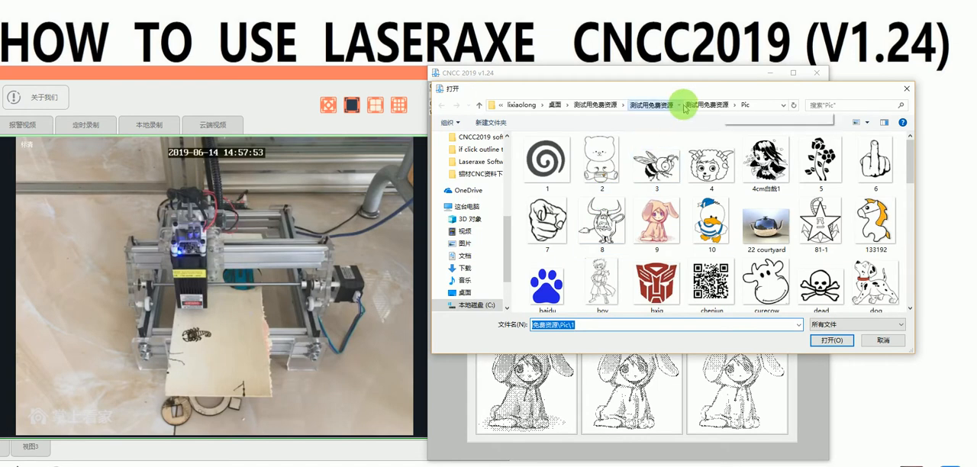
left_click(697, 105)
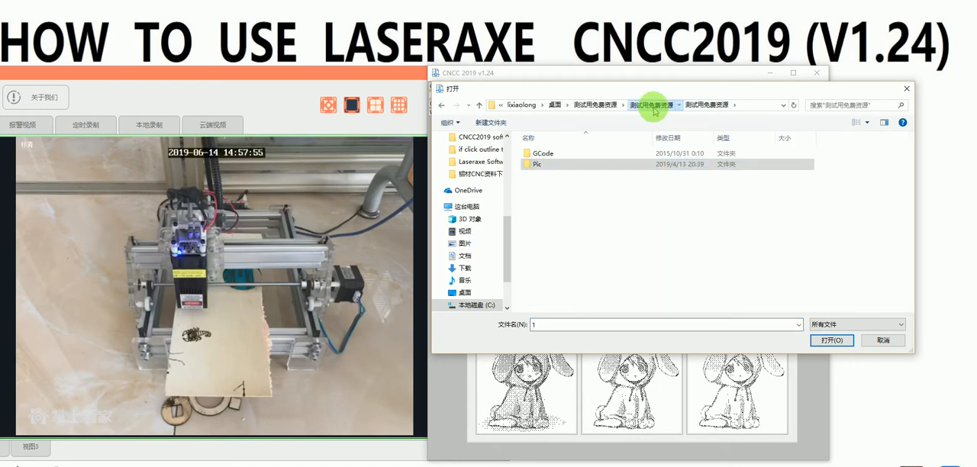
left_click(650, 105)
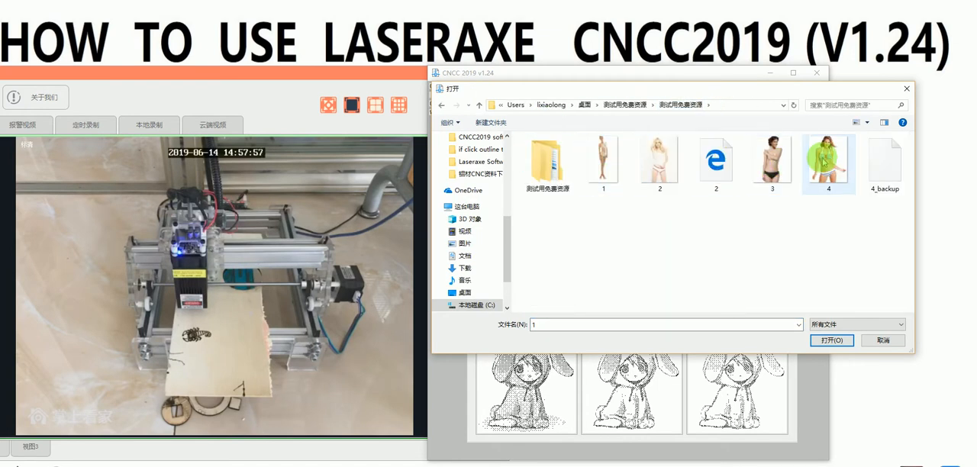
double_click(827, 160)
Step: Try the second, finely dotted and the third, line-drawn grayscale styles on photo 4, and exit the program from the error dialog
left_click(627, 157)
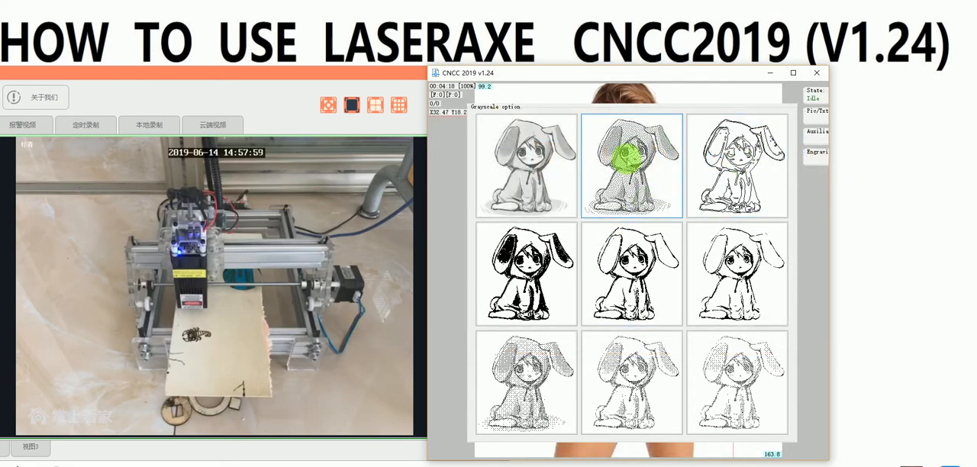
left_click(627, 157)
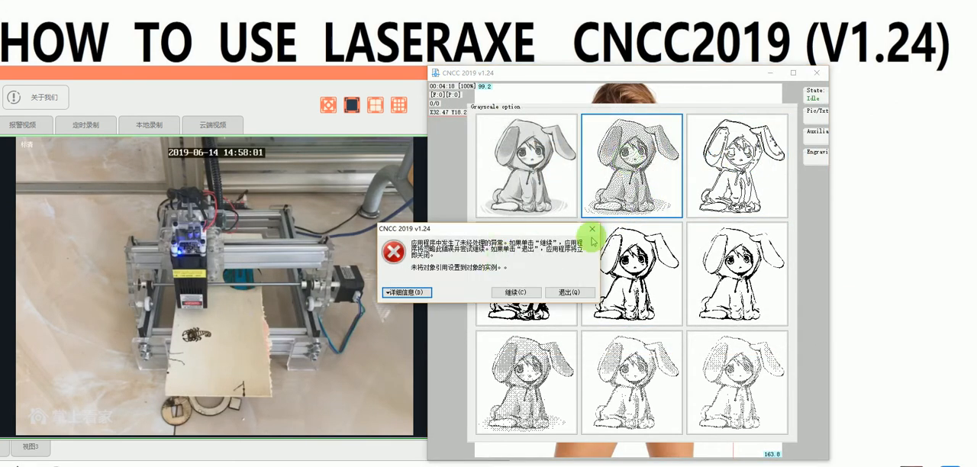
left_click(589, 232)
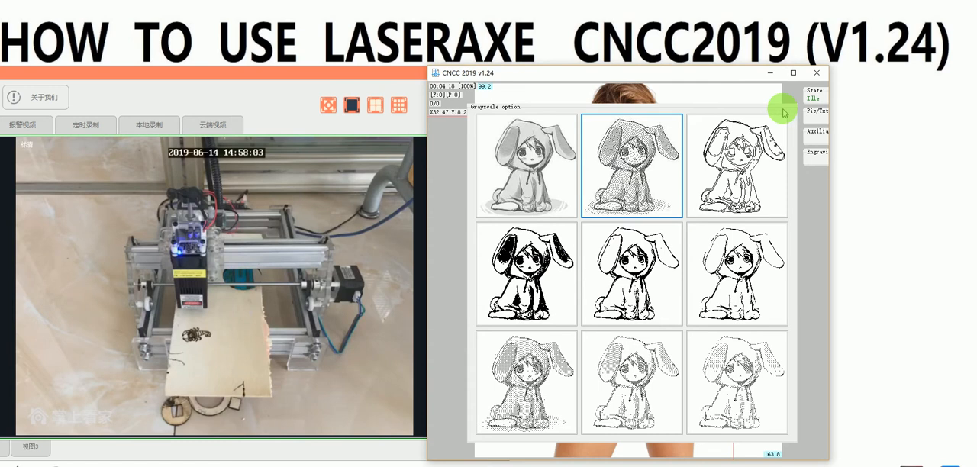
left_click(724, 145)
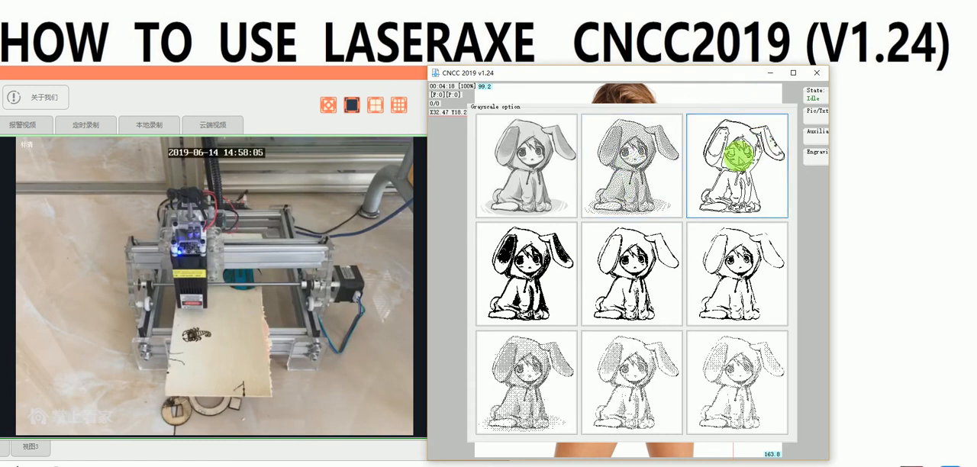
left_click(569, 292)
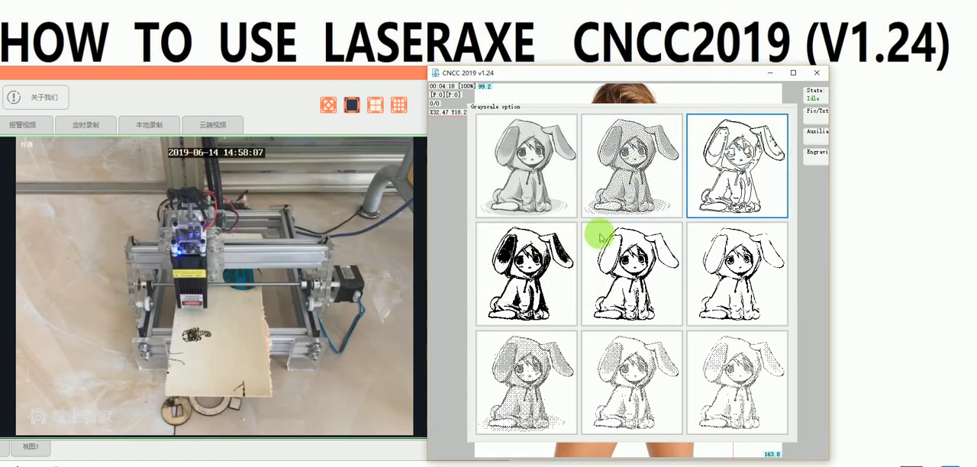
Step: Relaunch CNCC 2019, move its window beside the camera view and open photo 2 of the woman in a white top
double_click(756, 118)
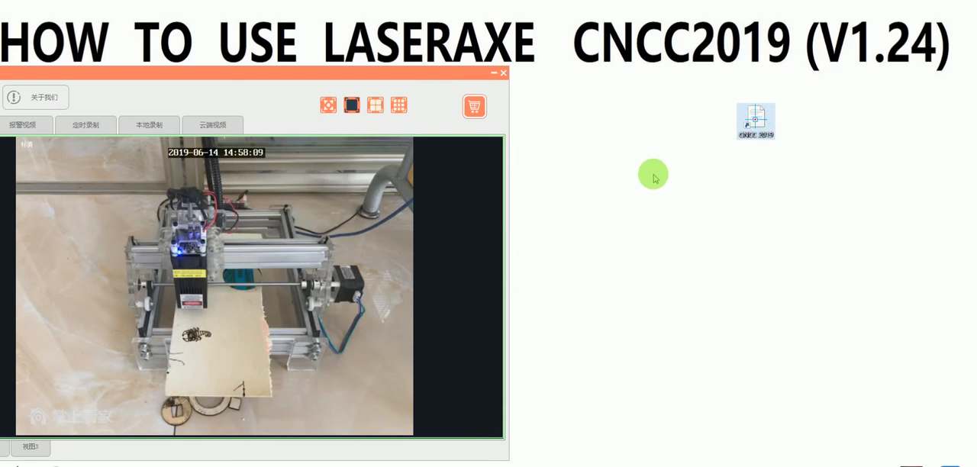
left_click(534, 222)
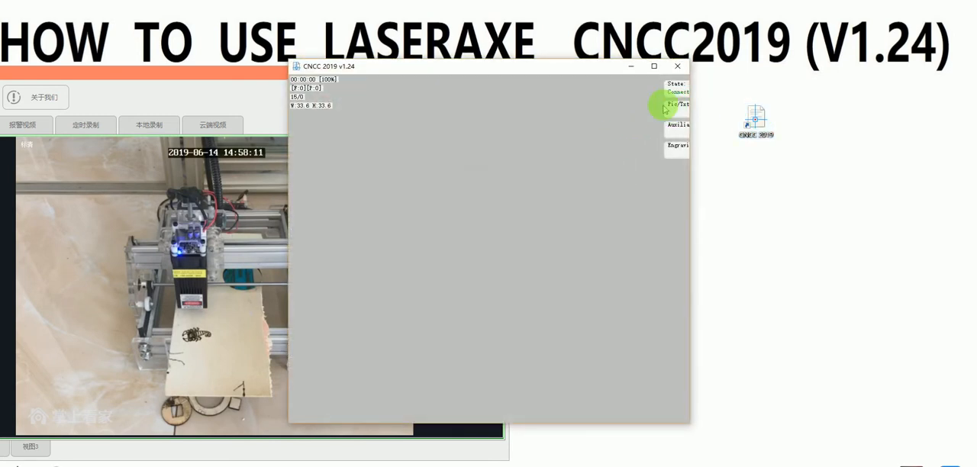
left_click_drag(574, 71, 703, 84)
left_click(804, 114)
left_click(714, 146)
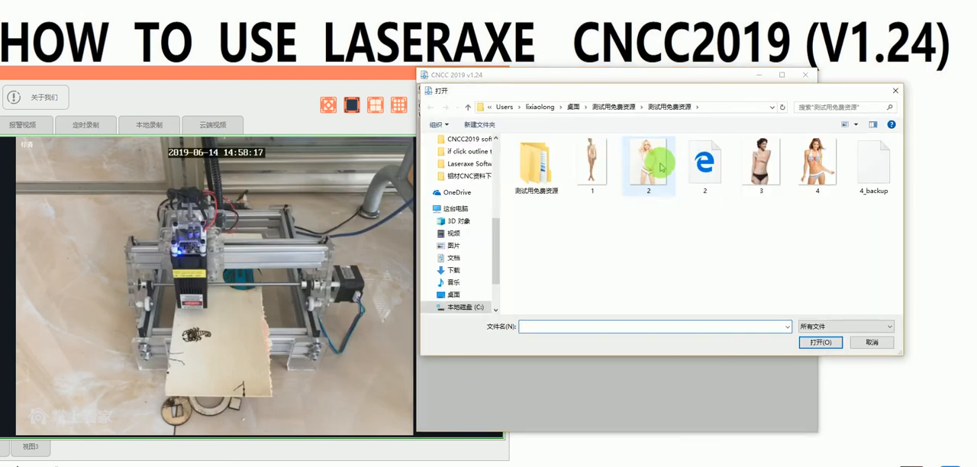
double_click(649, 168)
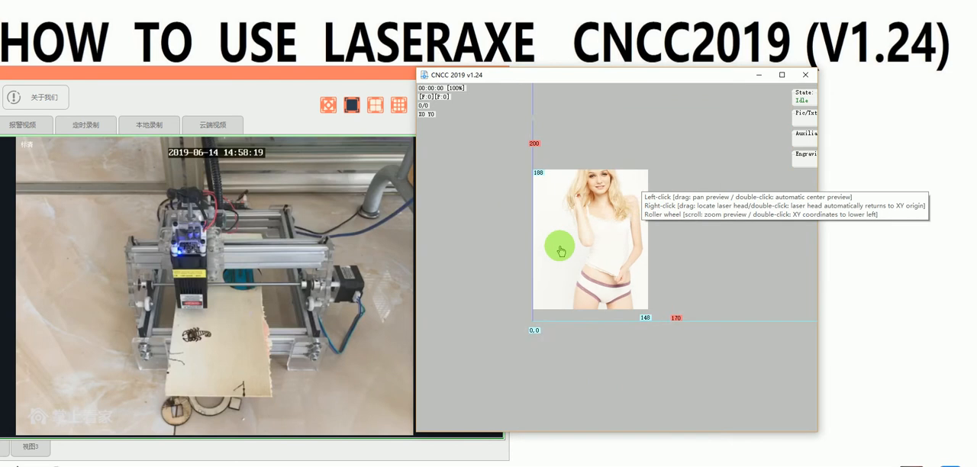
Step: Enlarge the program window and clip the photo to a frame about 69 by 47 mm around the woman's head
scroll(580, 236, "up", 3)
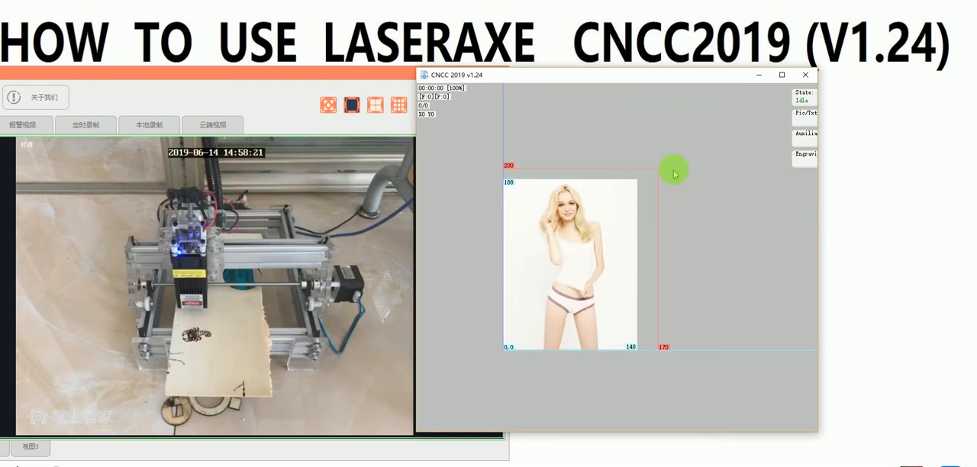
scroll(642, 199, "up", 3)
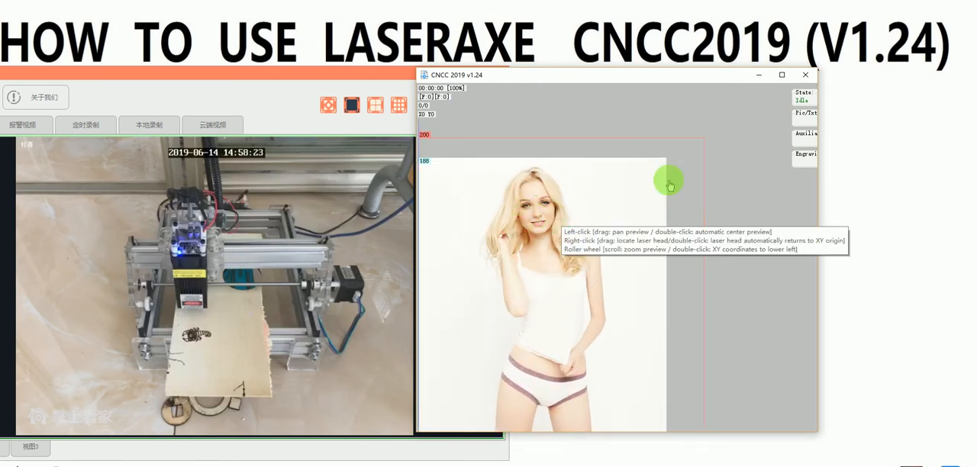
left_click(802, 133)
left_click(805, 113)
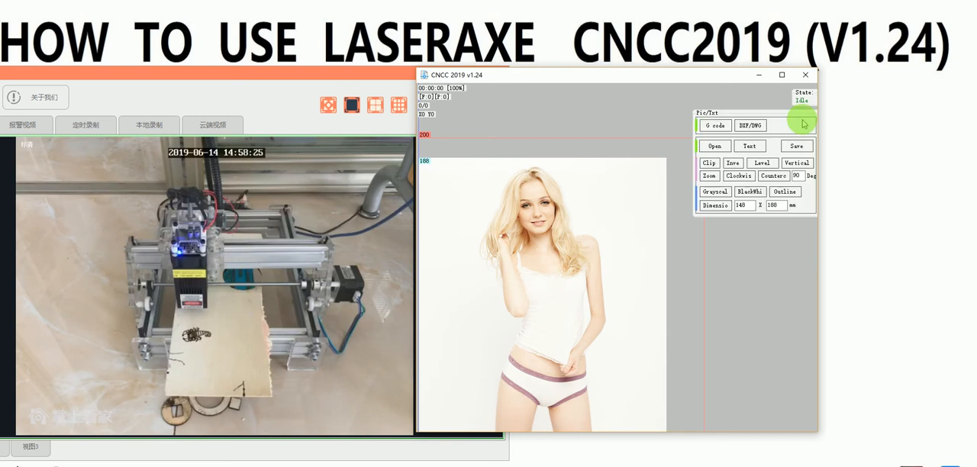
left_click(802, 133)
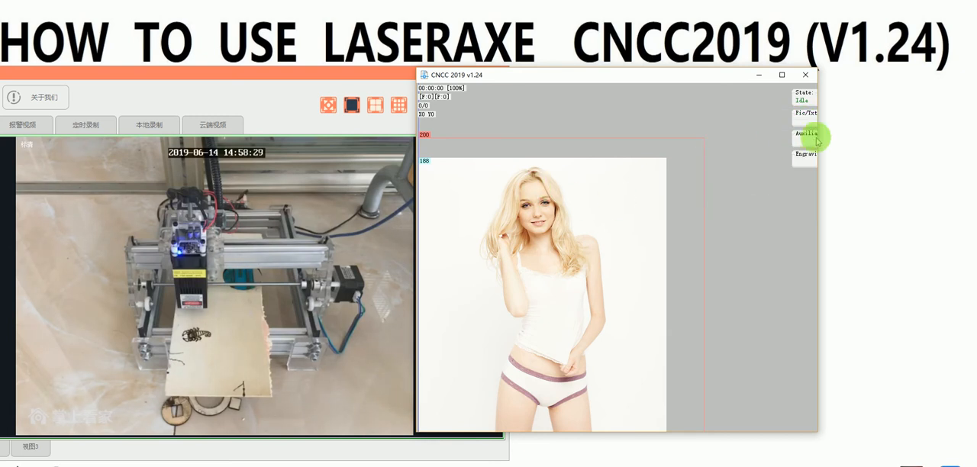
left_click(802, 120)
left_click(710, 165)
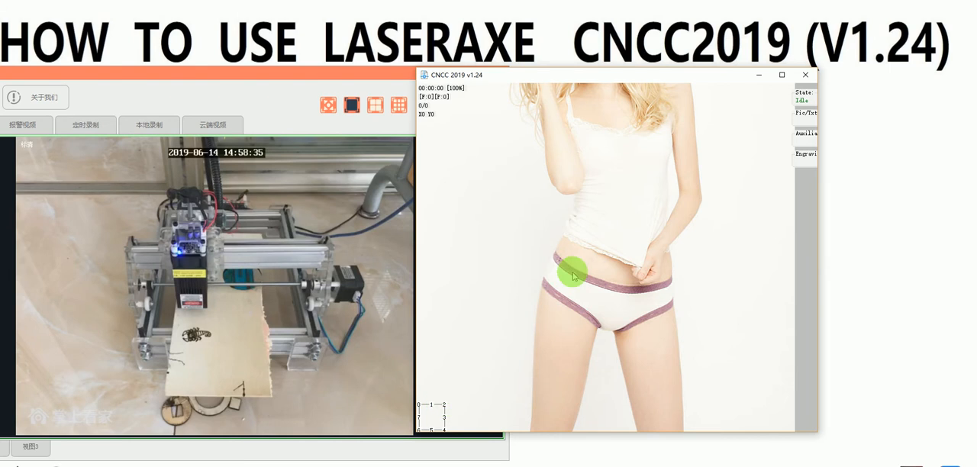
left_click(782, 74)
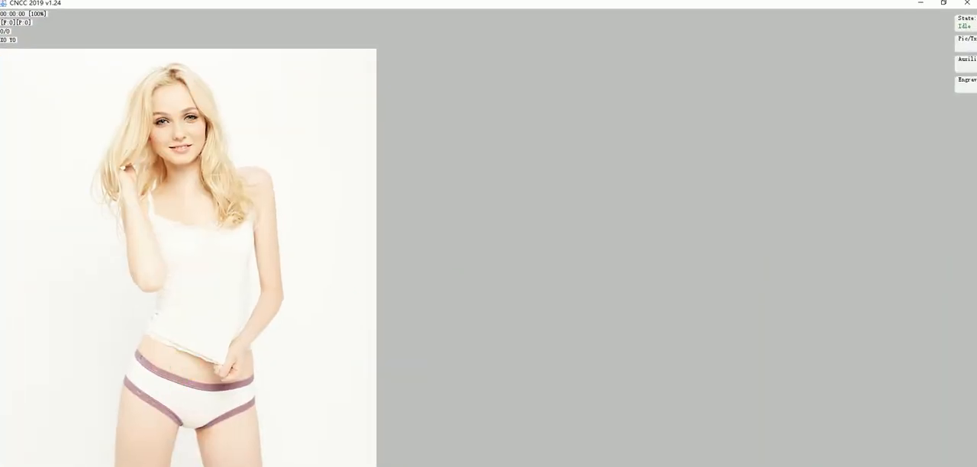
left_click_drag(87, 460, 268, 180)
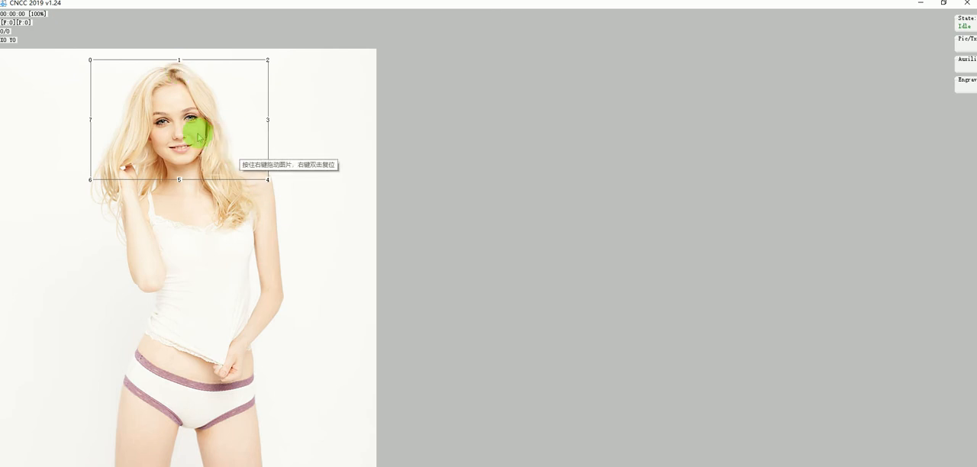
left_click(965, 42)
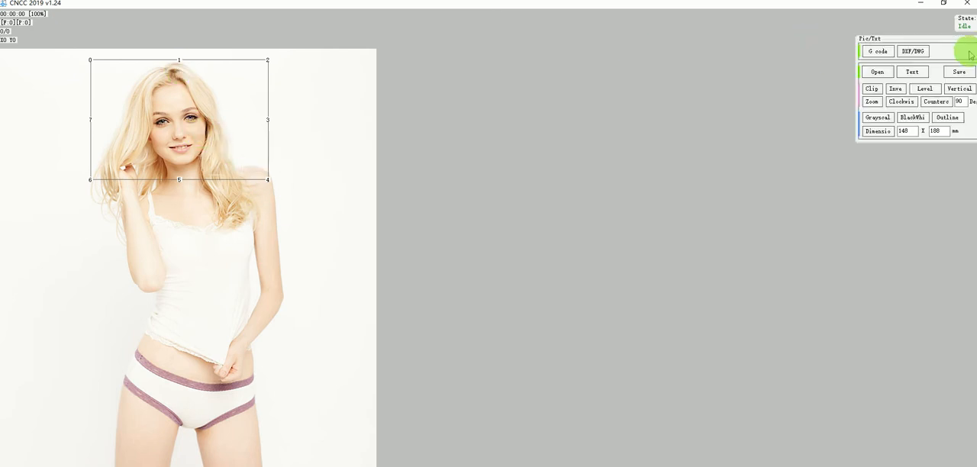
left_click(871, 90)
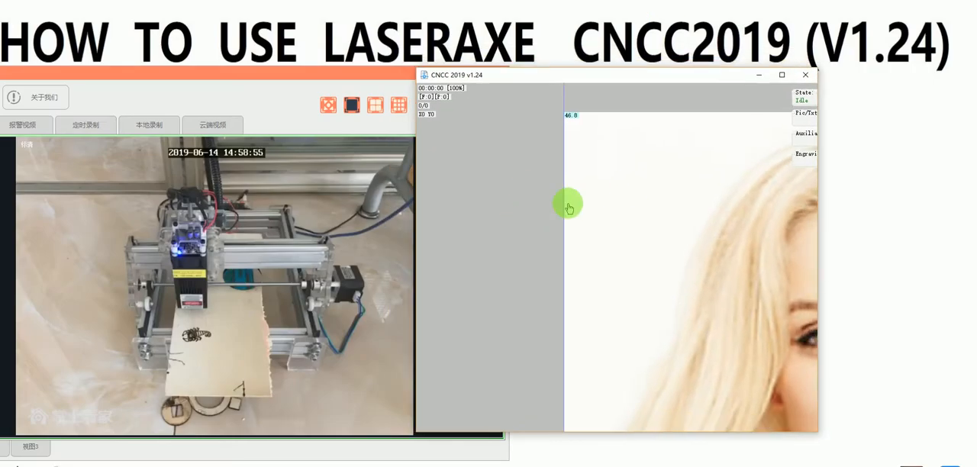
Step: Convert the clipped portrait to the second, finely dotted grayscale style
left_click_drag(642, 263, 520, 243)
scroll(521, 255, "down", 6)
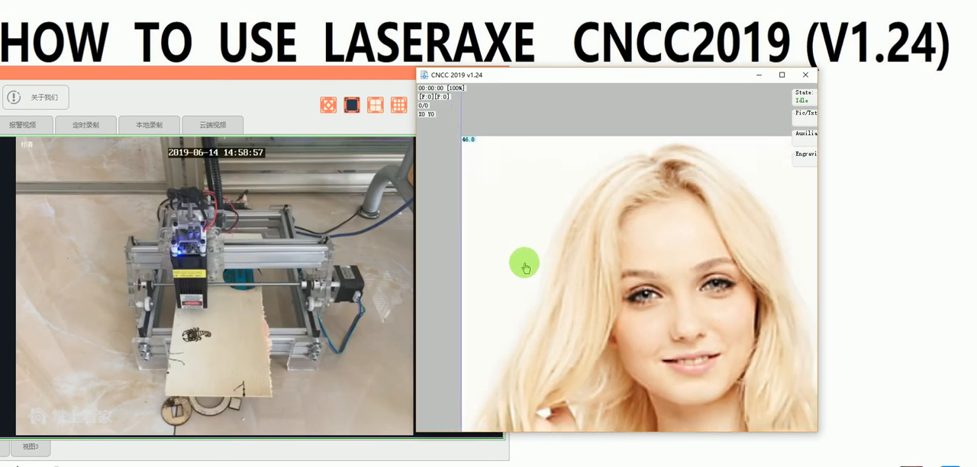
scroll(549, 266, "down", 5)
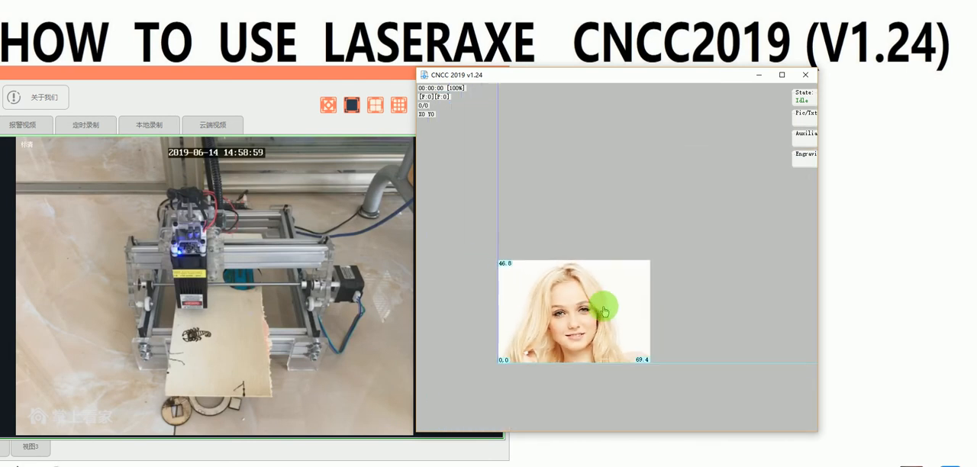
left_click(805, 115)
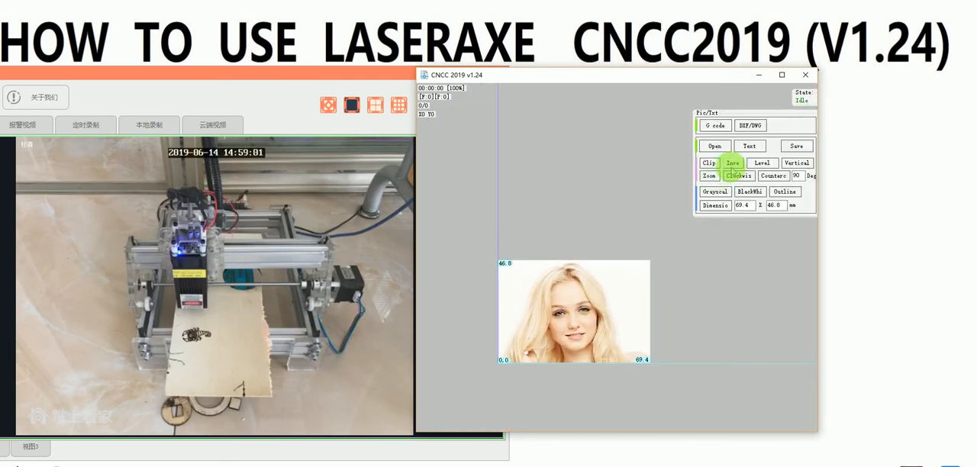
left_click(717, 191)
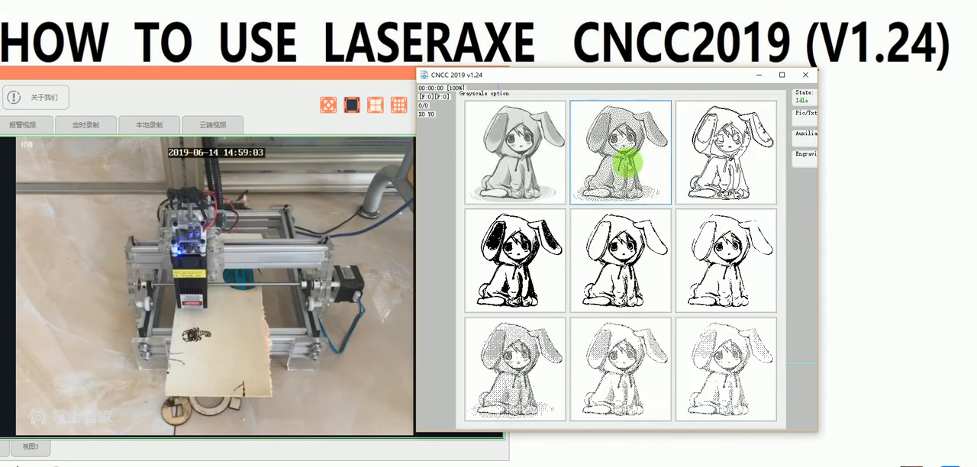
left_click(628, 162)
scroll(503, 284, "down", 3)
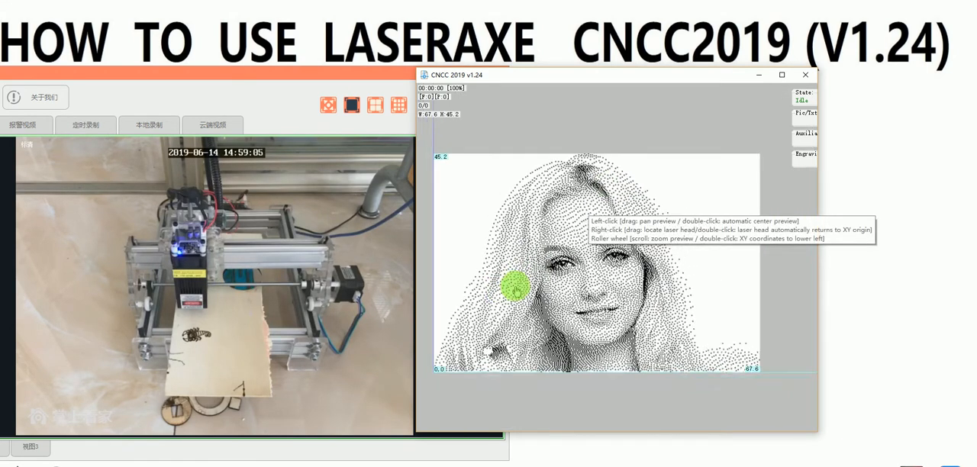
scroll(557, 328, "down", 3)
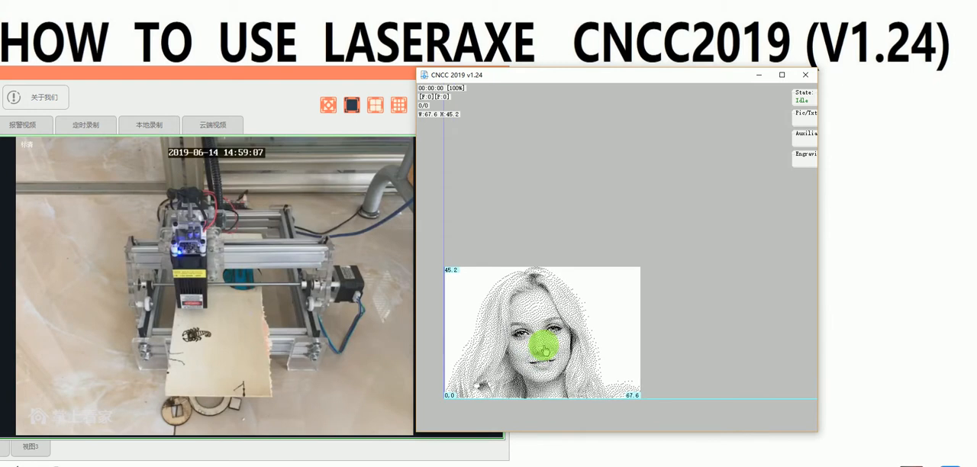
left_click_drag(542, 353, 530, 329)
scroll(537, 309, "up", 1)
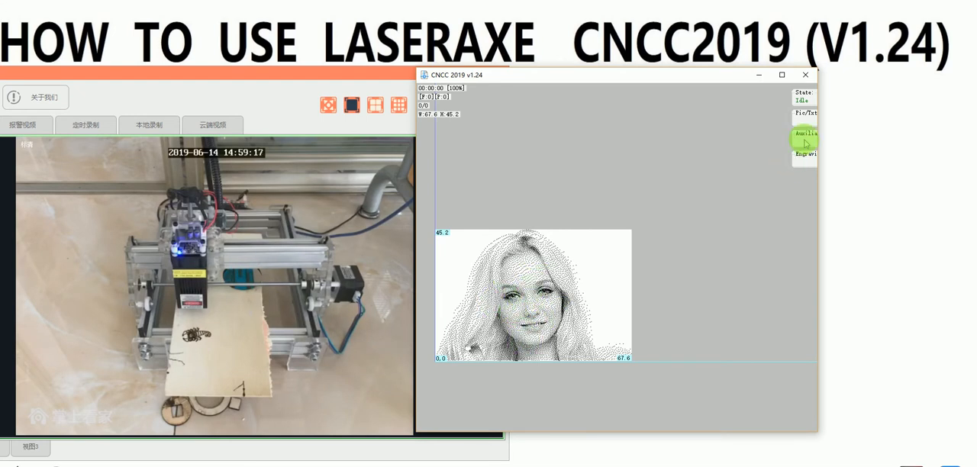
Step: Preview the engraving range of the dotted portrait with the laser and start engraving it
mouse_move(806, 163)
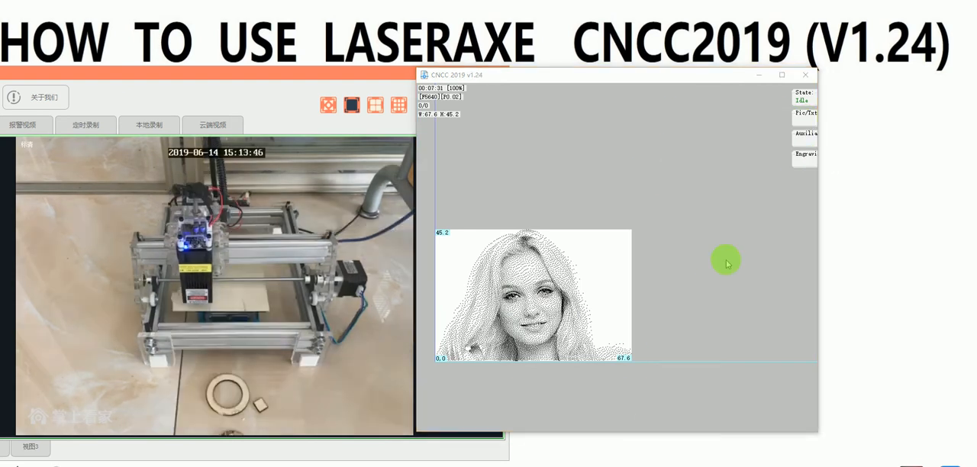
mouse_move(804, 117)
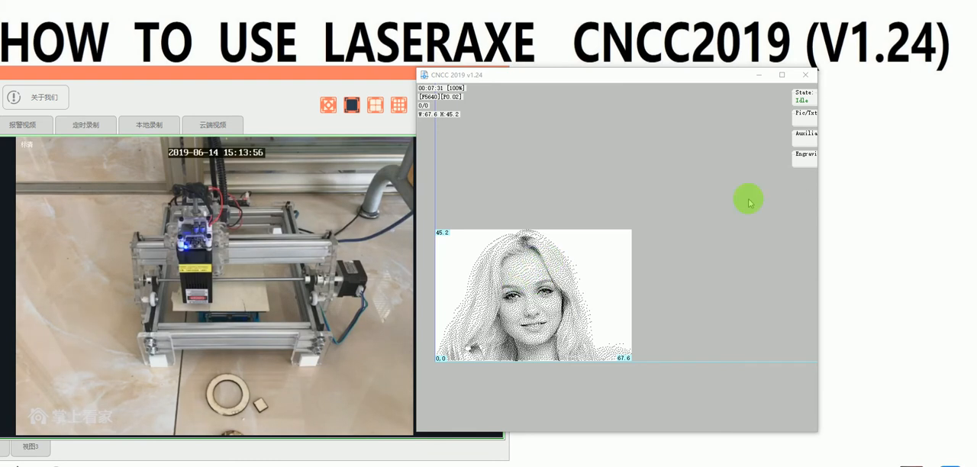
mouse_move(805, 168)
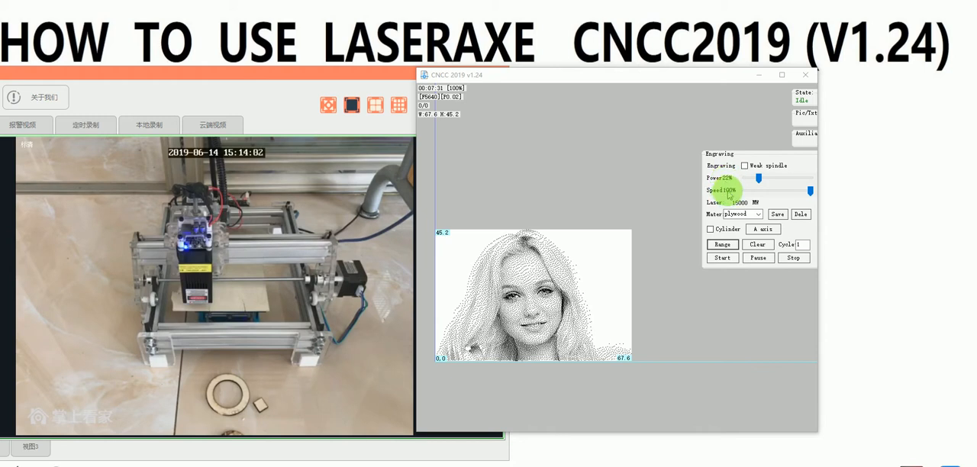
left_click(719, 245)
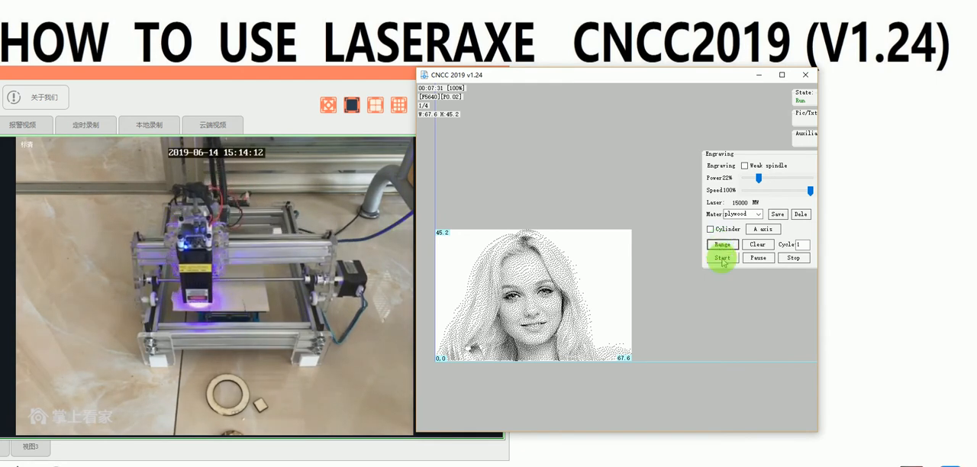
left_click(722, 259)
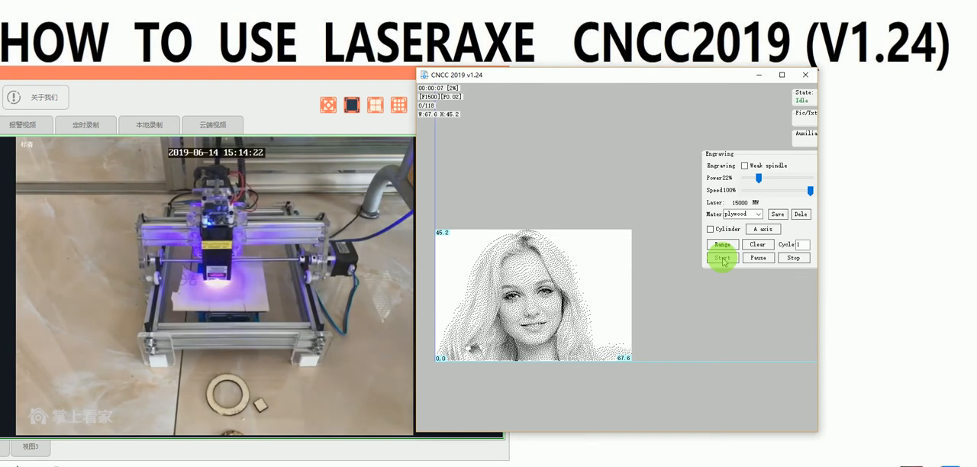
Step: Review the picture editing tools and the grayscale, black-and-white and outline conversion options while the portrait is engraved
left_click(805, 121)
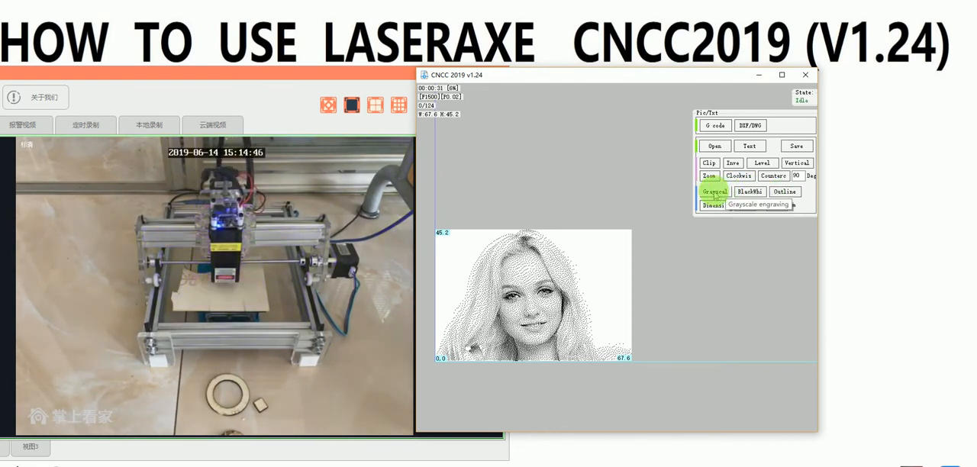
mouse_move(805, 142)
mouse_move(809, 118)
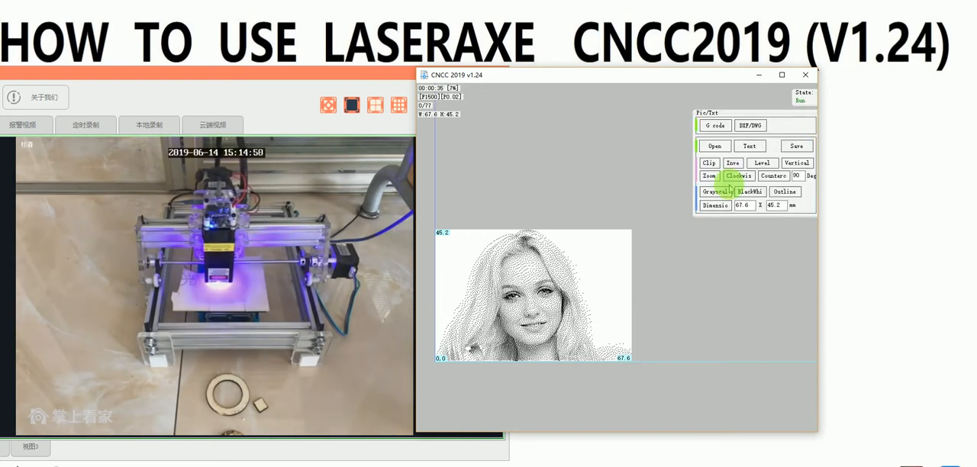
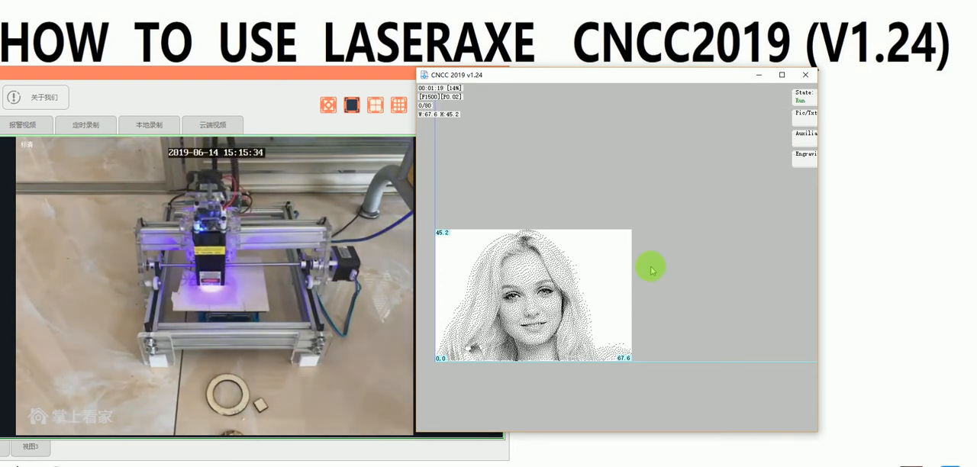
Step: Switch to the Laeraxe Manual(CNCC2019) PDF and examine the 15w laser head installation page and the laser focus adjustment instructions in steps 6 to 8
mouse_move(504, 305)
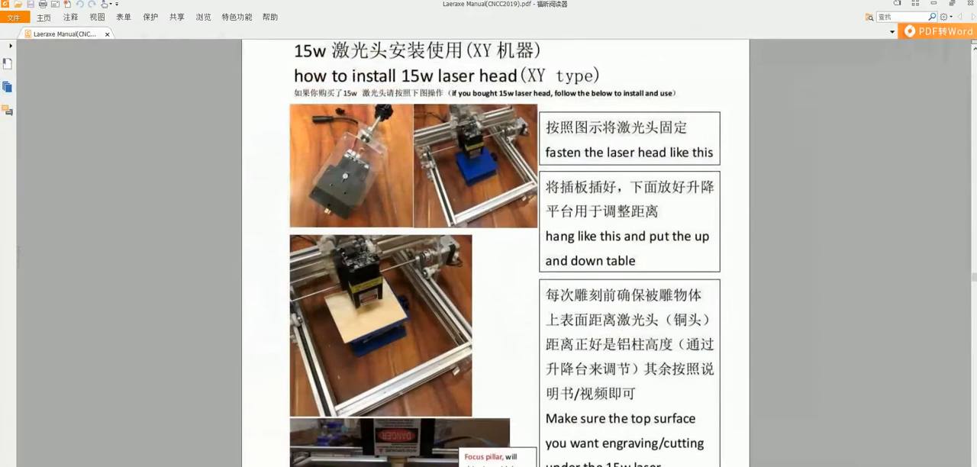
scroll(530, 384, "down", 3)
scroll(530, 385, "up", 4)
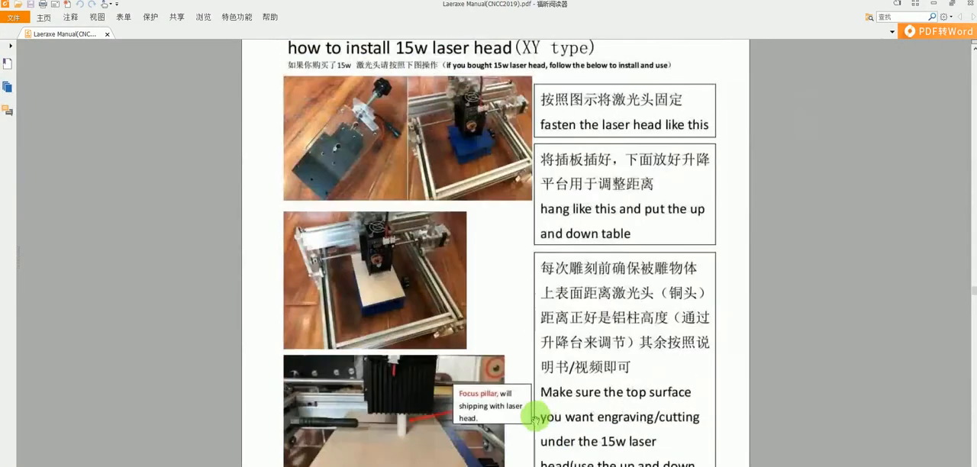
scroll(534, 419, "up", 3)
scroll(535, 419, "up", 15)
scroll(536, 419, "down", 7)
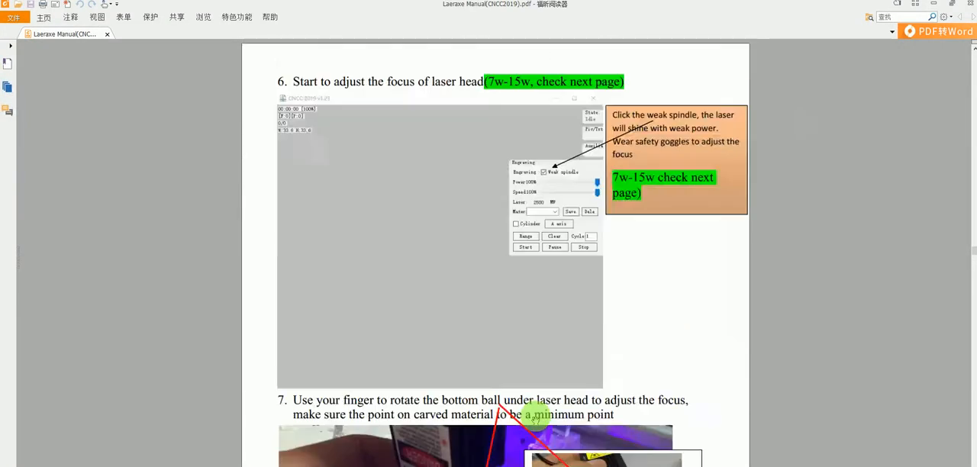
scroll(488, 329, "down", 10)
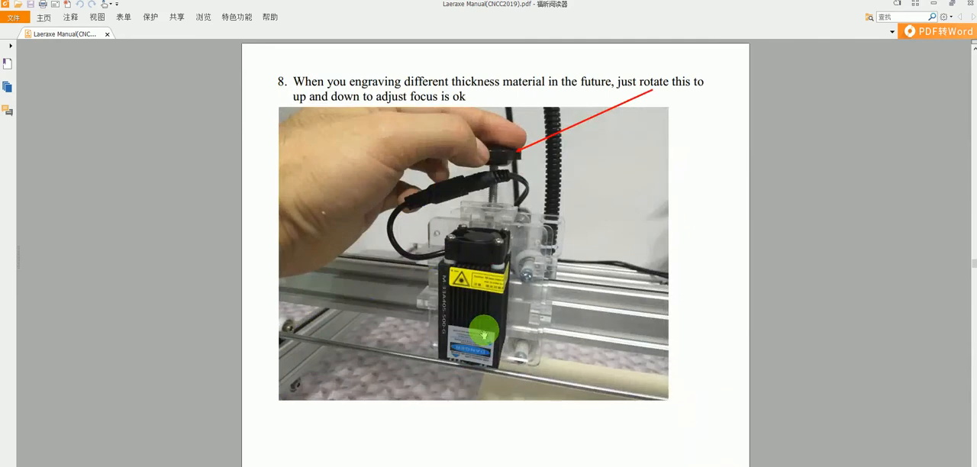
scroll(480, 324, "down", 2)
scroll(480, 324, "up", 15)
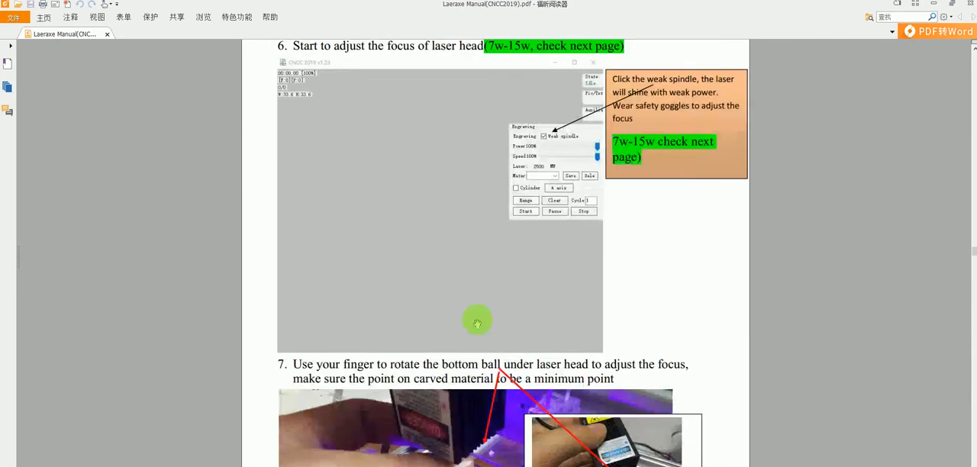
scroll(476, 324, "down", 10)
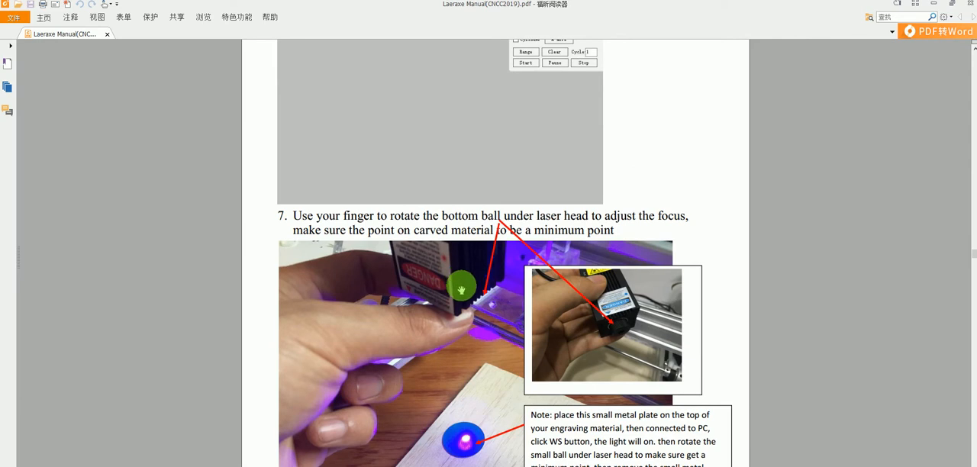
scroll(374, 237, "up", 1)
scroll(374, 235, "down", 1)
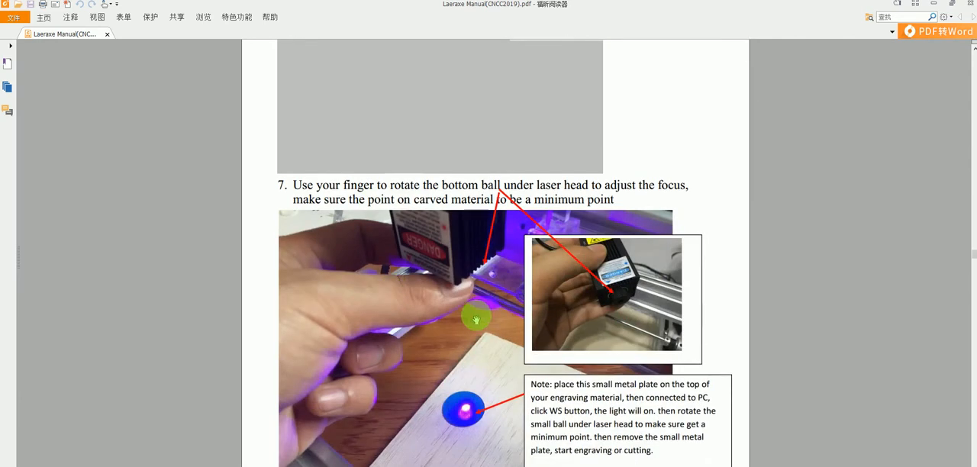
scroll(426, 260, "up", 1)
scroll(426, 264, "up", 19)
scroll(427, 267, "down", 20)
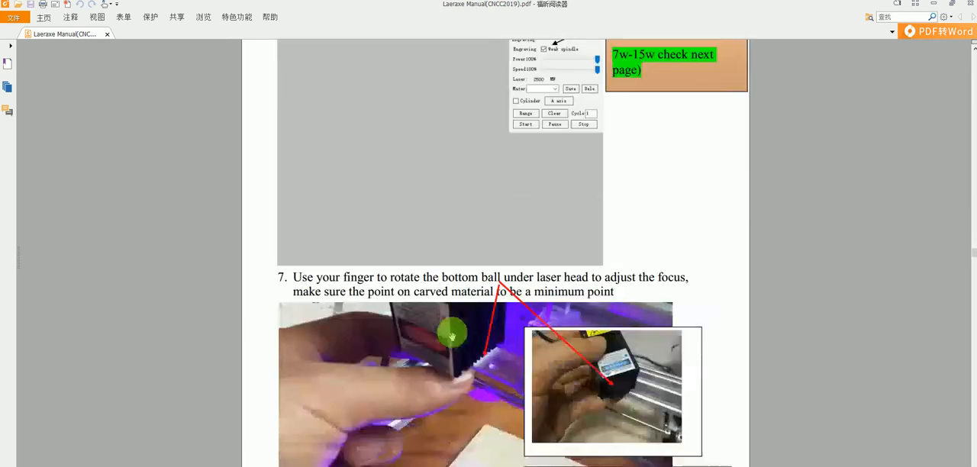
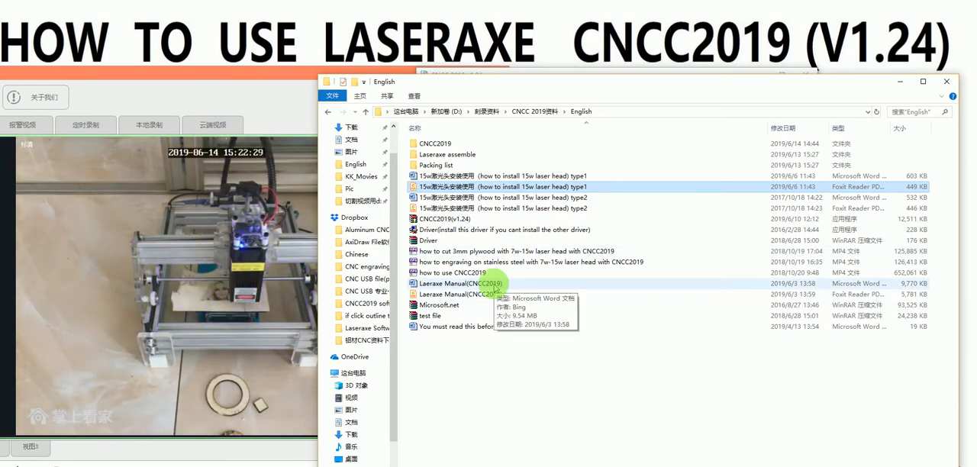
Step: Return from the file folder to CNCC 2019 v1.24 and open the spiral picture from the 测试用免费资源 folder
left_click(901, 81)
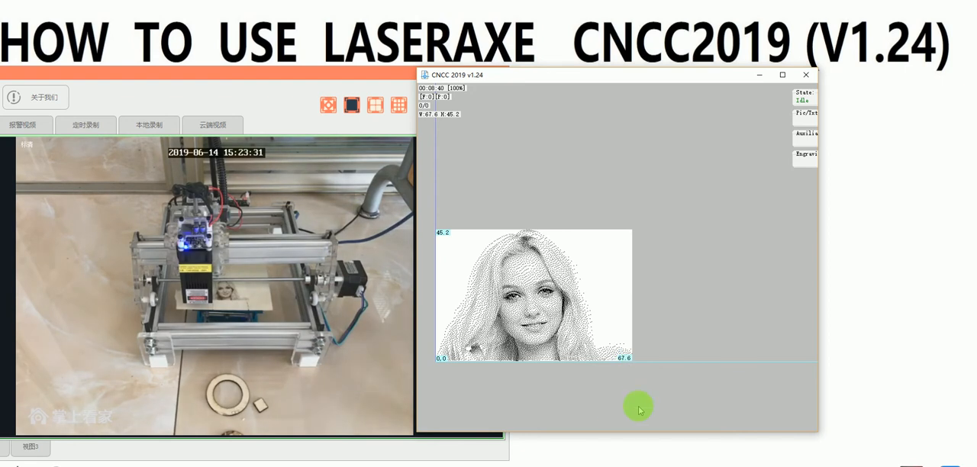
left_click(806, 135)
left_click(813, 115)
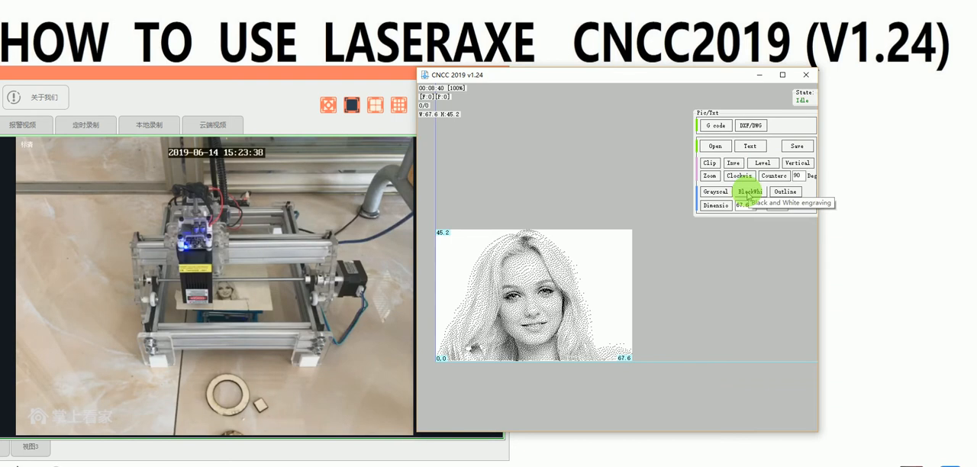
mouse_move(804, 115)
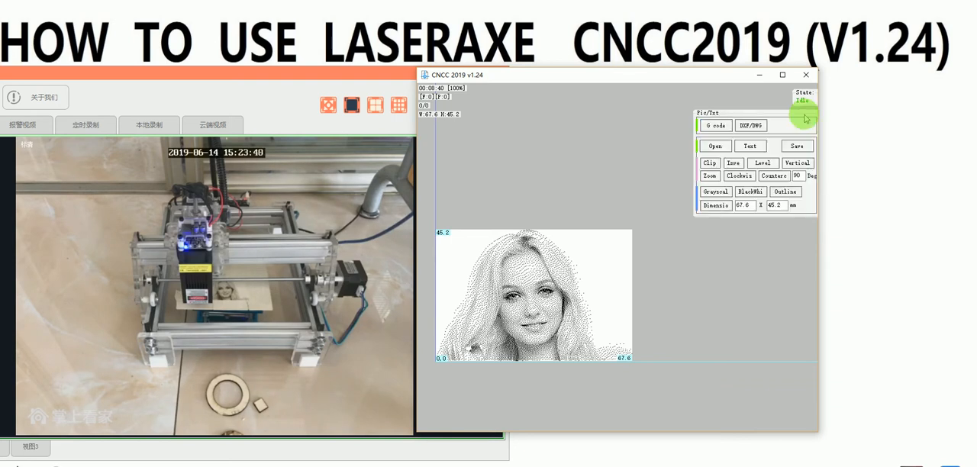
left_click(724, 150)
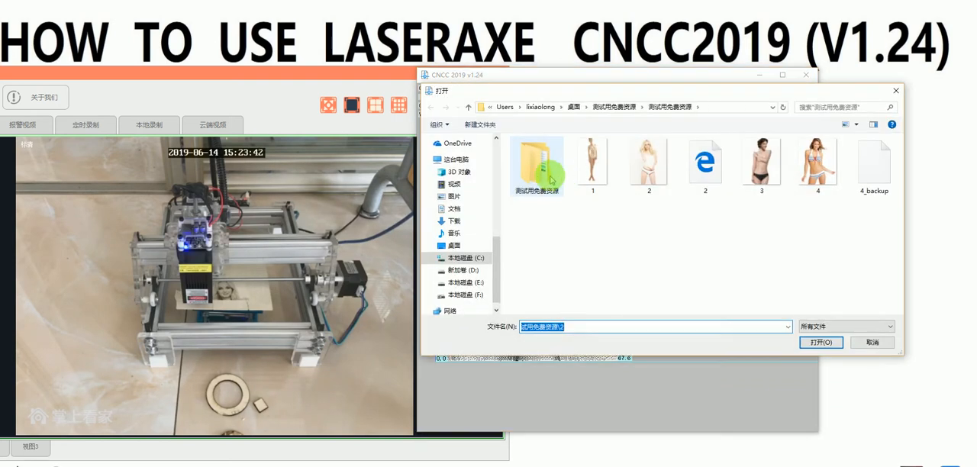
double_click(529, 170)
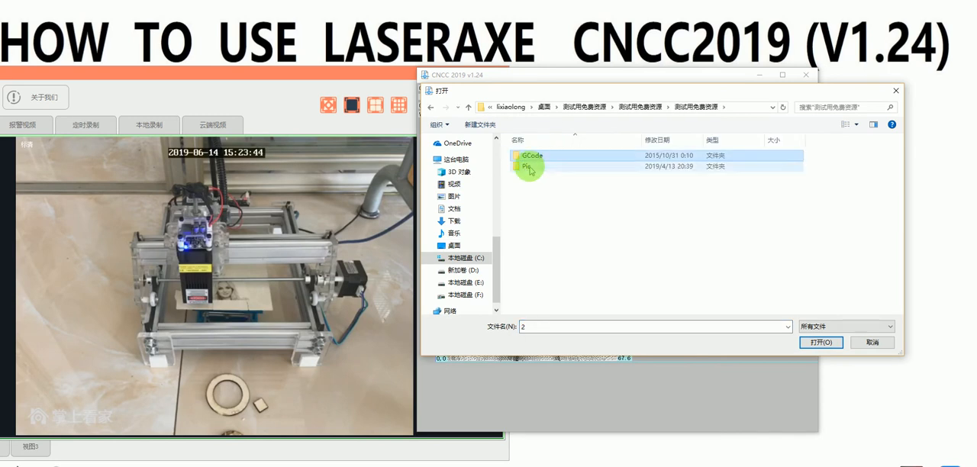
double_click(528, 160)
double_click(530, 164)
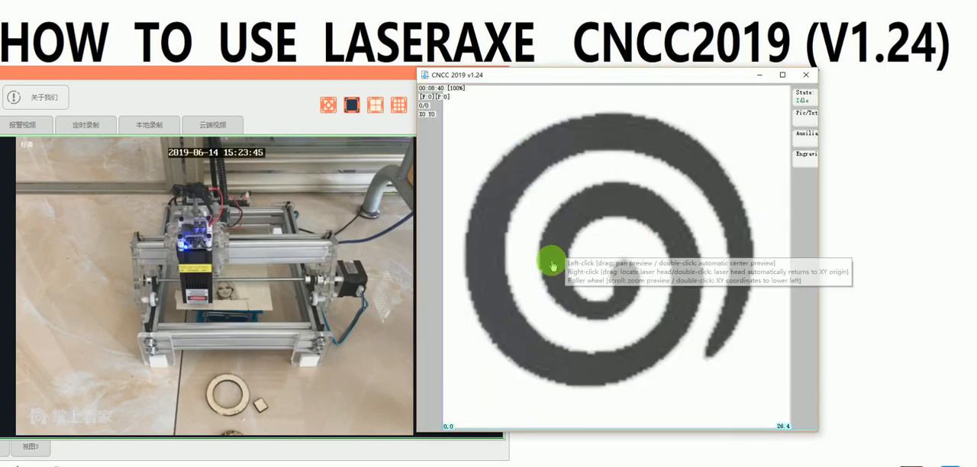
Step: Position the spiral picture in the work area at about X58 Y10, with the full 170 mm width in view
left_click_drag(499, 308, 596, 284)
scroll(560, 315, "down", 1)
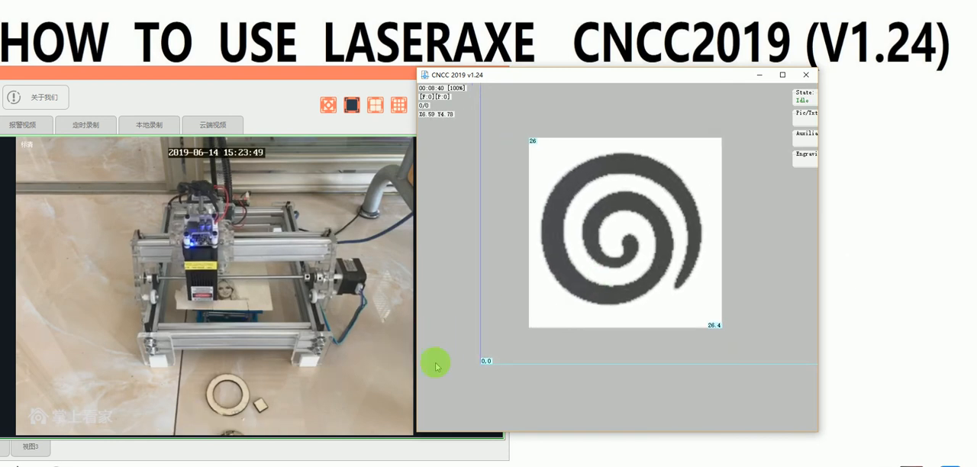
scroll(550, 332, "down", 1)
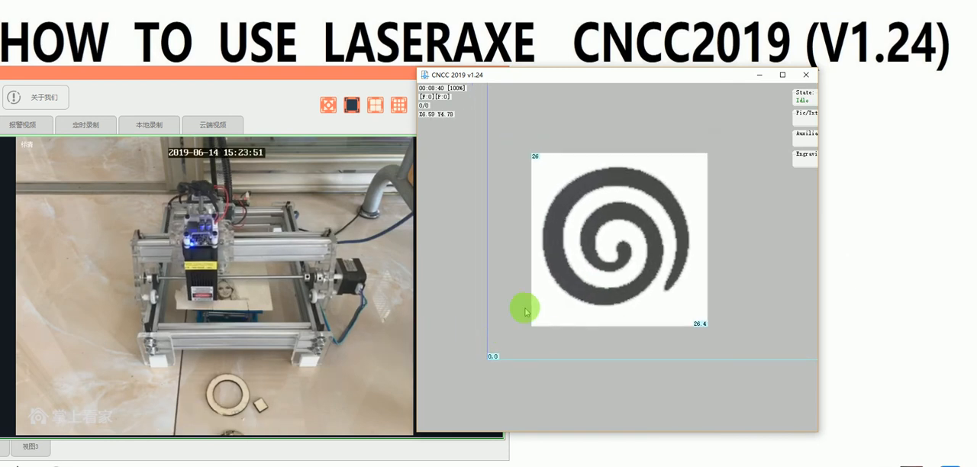
scroll(535, 298, "down", 3)
middle_click(611, 263)
scroll(573, 297, "down", 5)
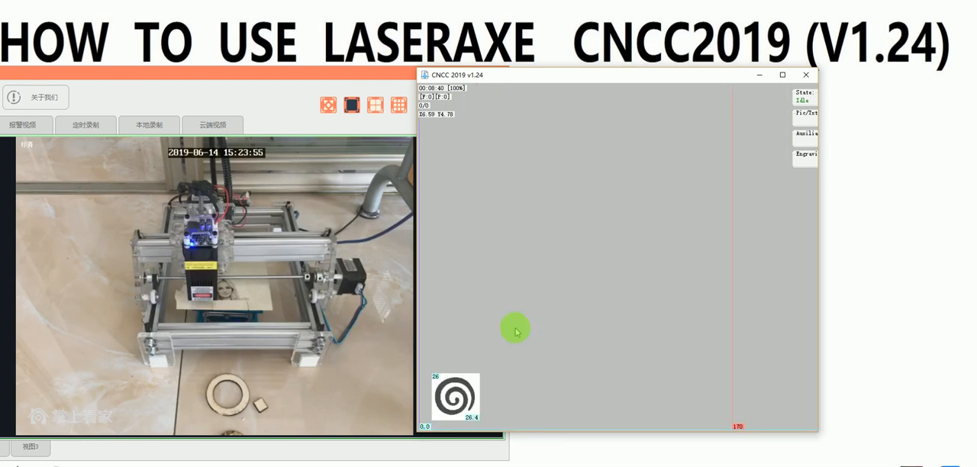
left_click_drag(465, 395, 550, 391)
Step: Convert the spiral picture to black and white engraving mode
left_click(811, 162)
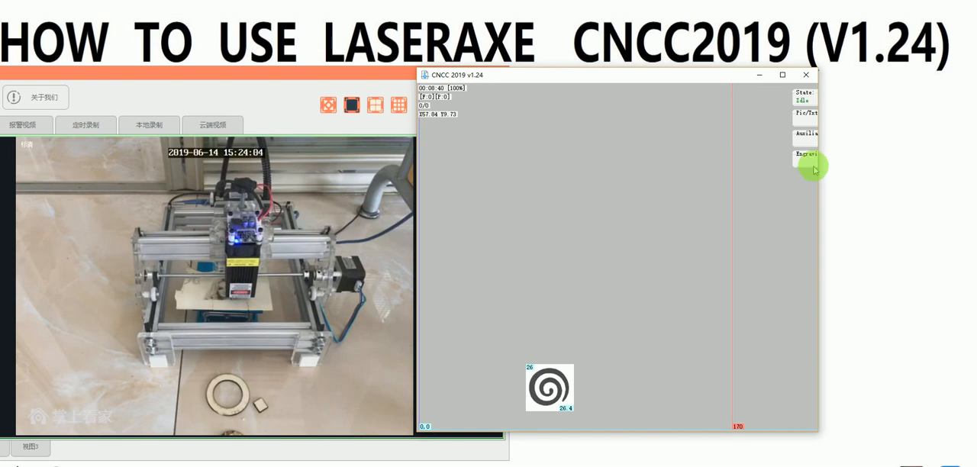
left_click(808, 115)
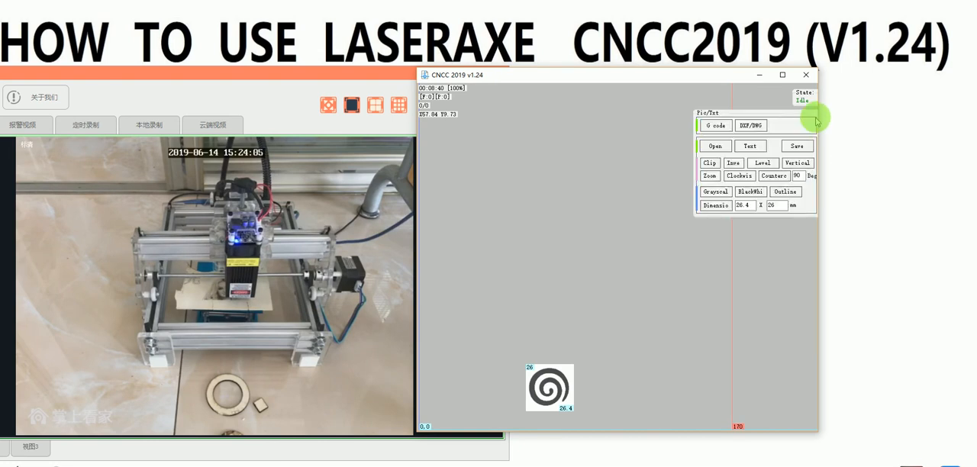
left_click(750, 193)
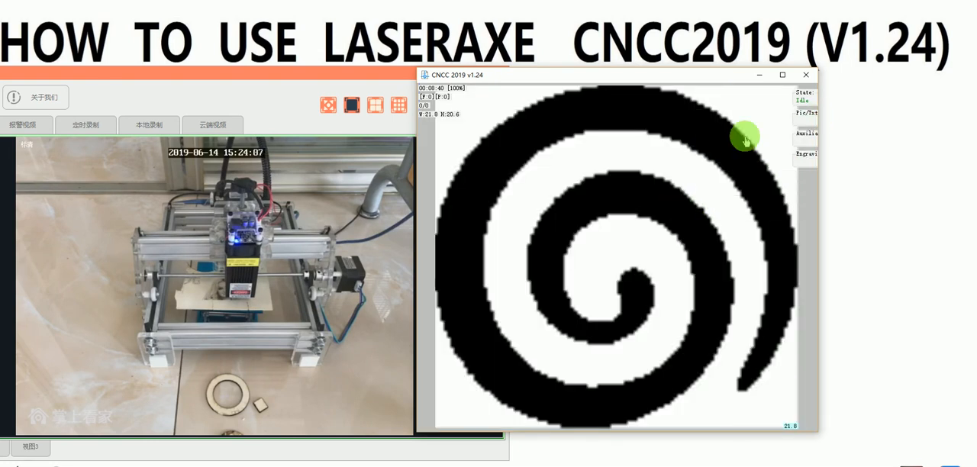
Step: Place the black and white spiral at about X61 Y9.7 and run the engraving range check around it
left_click(814, 160)
left_click(724, 245)
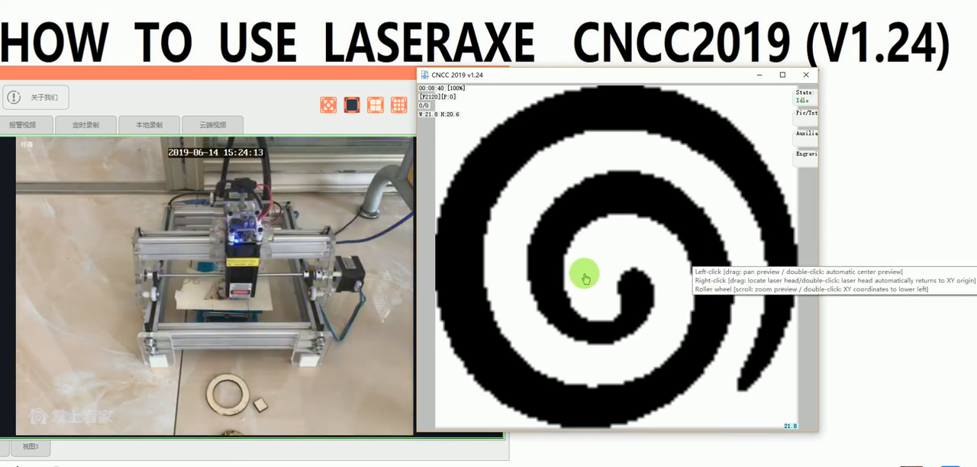
scroll(561, 296, "down", 2)
scroll(558, 298, "down", 2)
left_click_drag(565, 299, 587, 304)
left_click(804, 155)
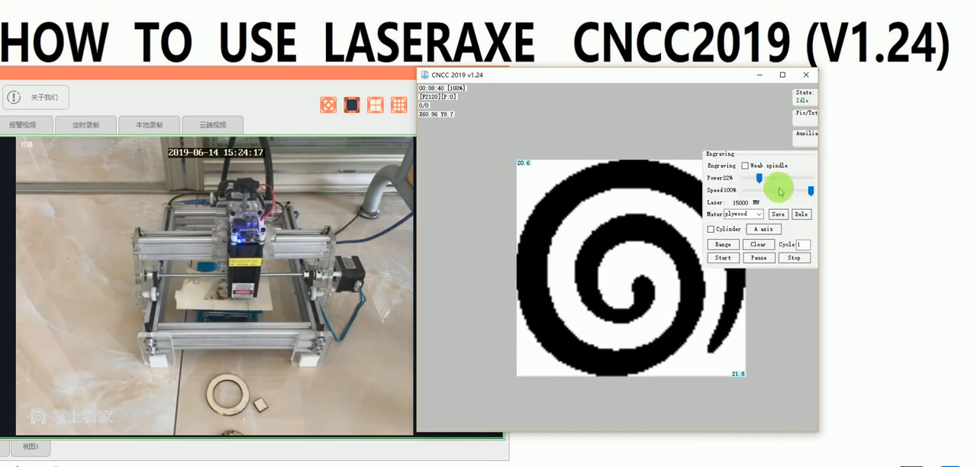
left_click(729, 245)
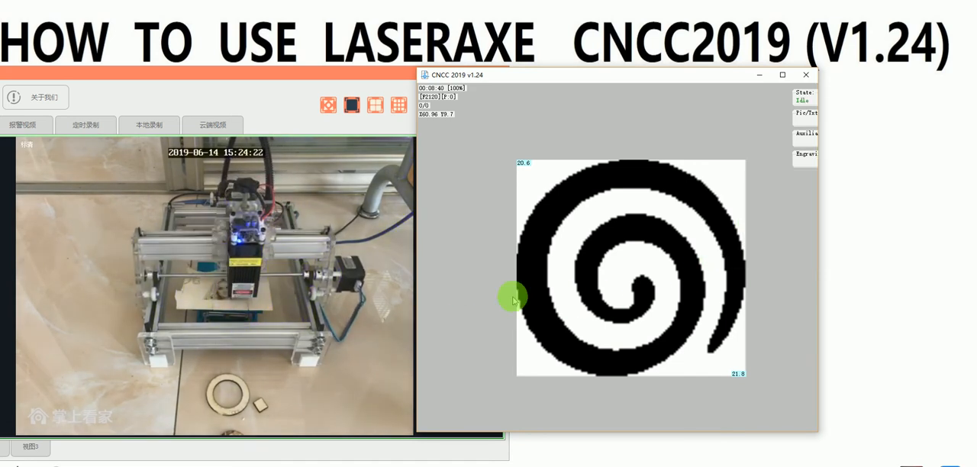
Step: Shift the spiral to about X64 Y9 and run the engraving range check on the workpiece again
double_click(568, 292)
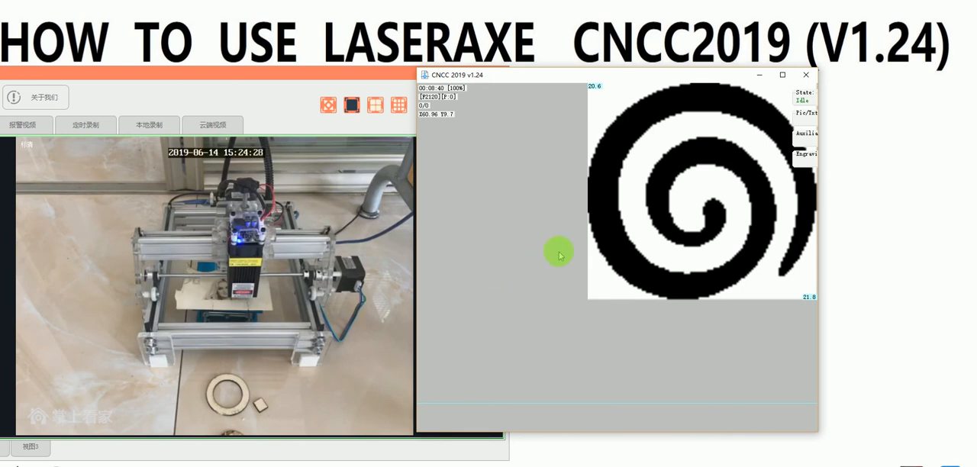
scroll(670, 242, "up", 2)
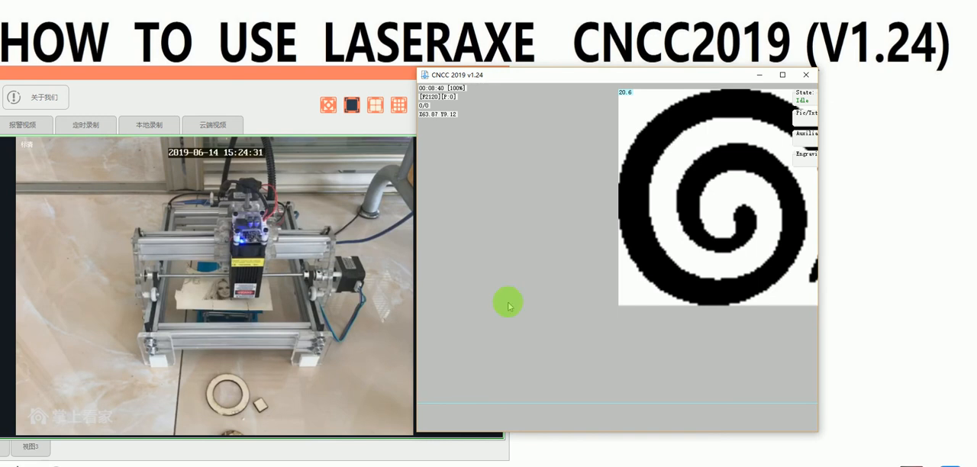
scroll(674, 210, "up", 1)
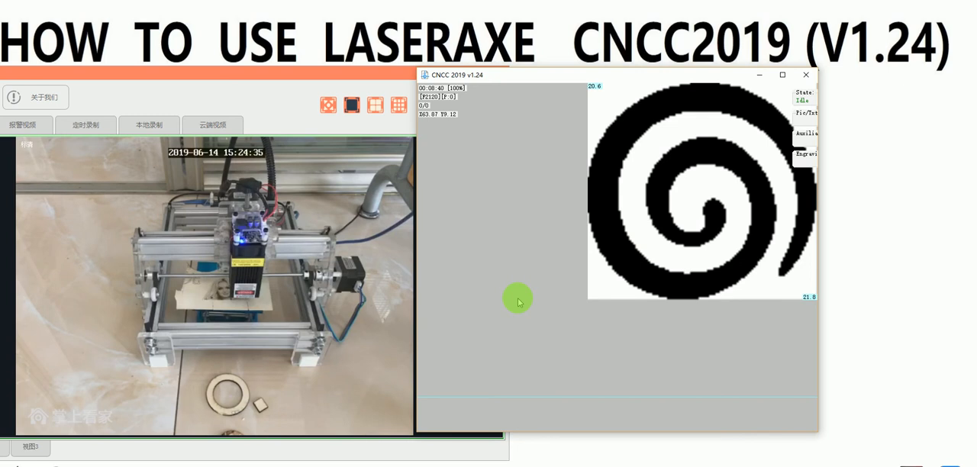
left_click(805, 153)
left_click(723, 244)
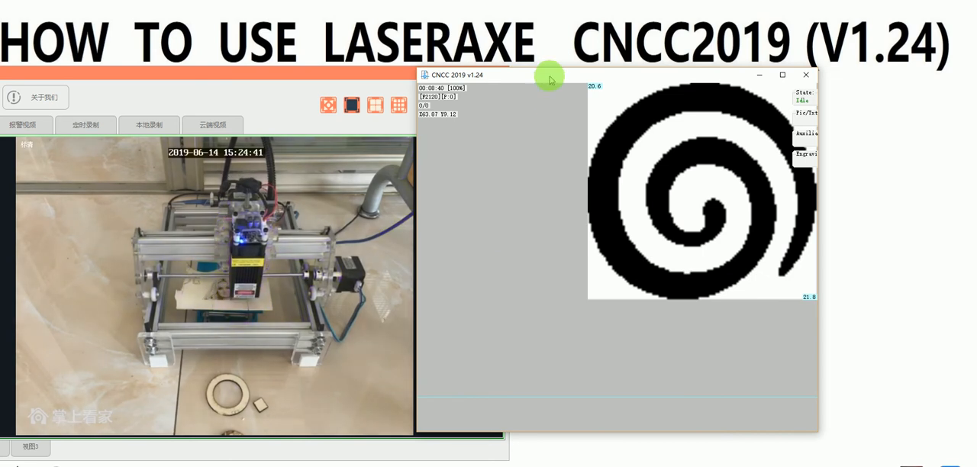
Step: Move the spiral to about X68 Y11 with the whole work area in view and run its range check
left_click_drag(545, 76, 552, 68)
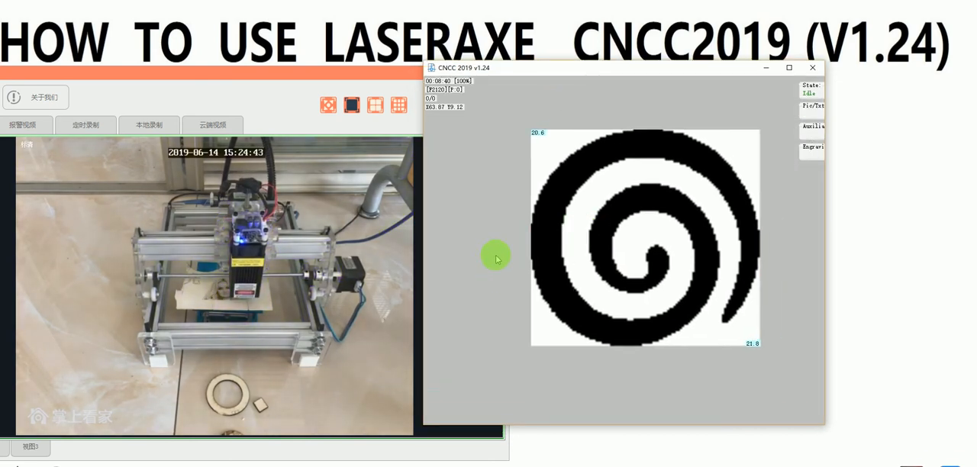
left_click_drag(659, 271, 583, 293)
scroll(640, 275, "down", 2)
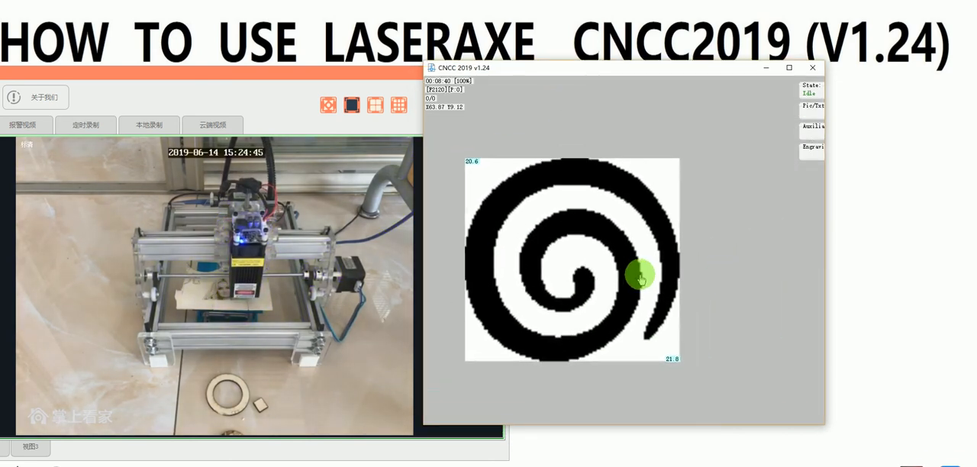
scroll(611, 288, "down", 6)
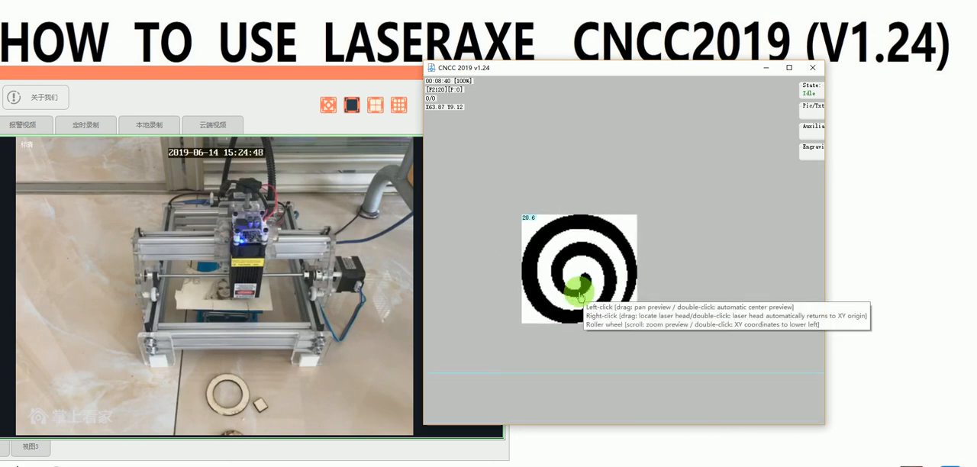
scroll(577, 294, "down", 4)
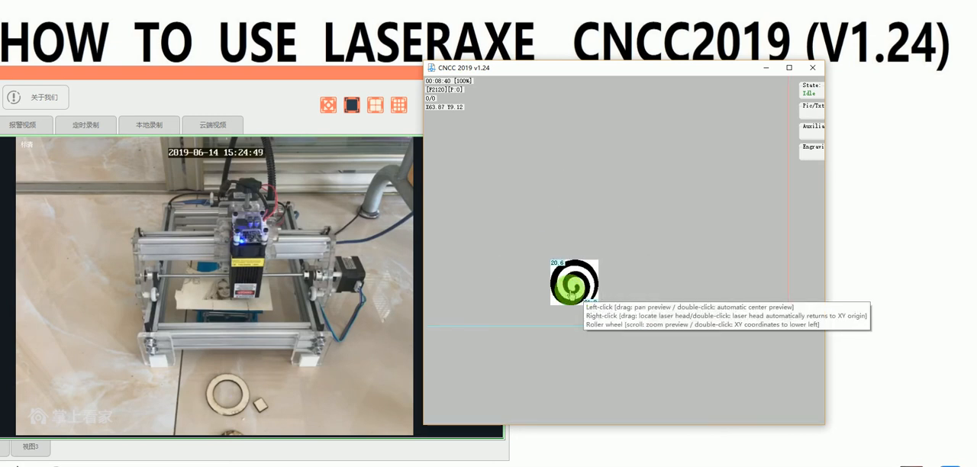
right_click_drag(572, 295, 581, 290)
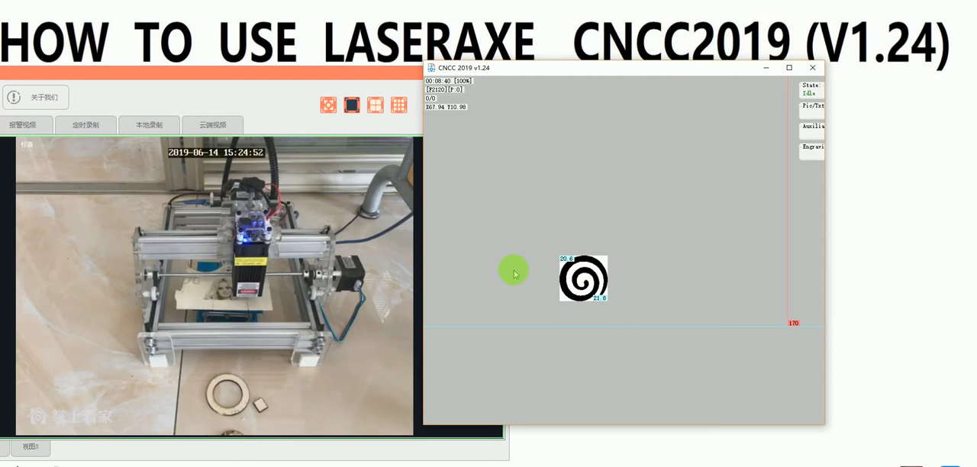
middle_click(587, 280)
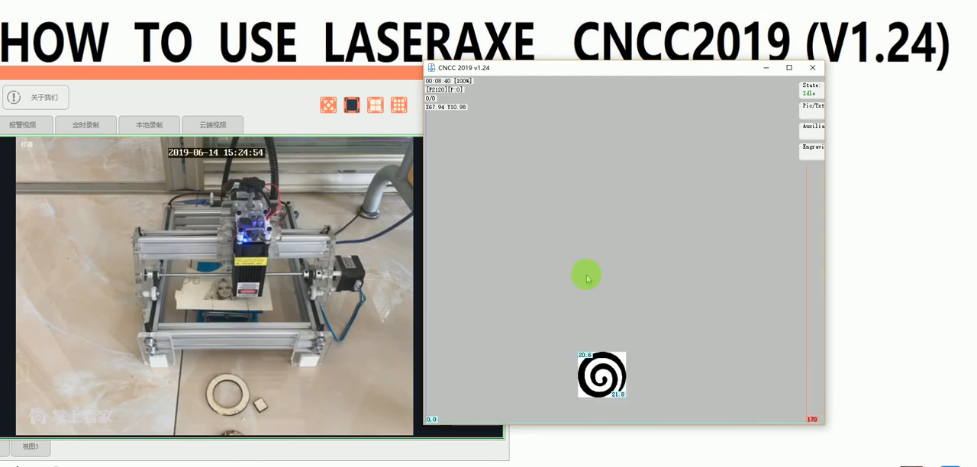
left_click(812, 162)
left_click(731, 238)
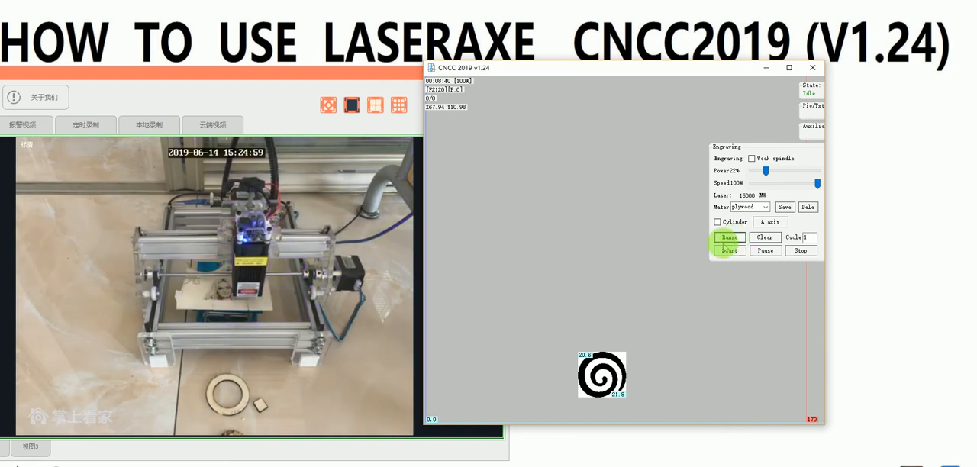
Step: Move the spiral across the work area to X112 Y6 and back to about X85 Y7, and run its range check
right_click_drag(626, 372, 610, 374)
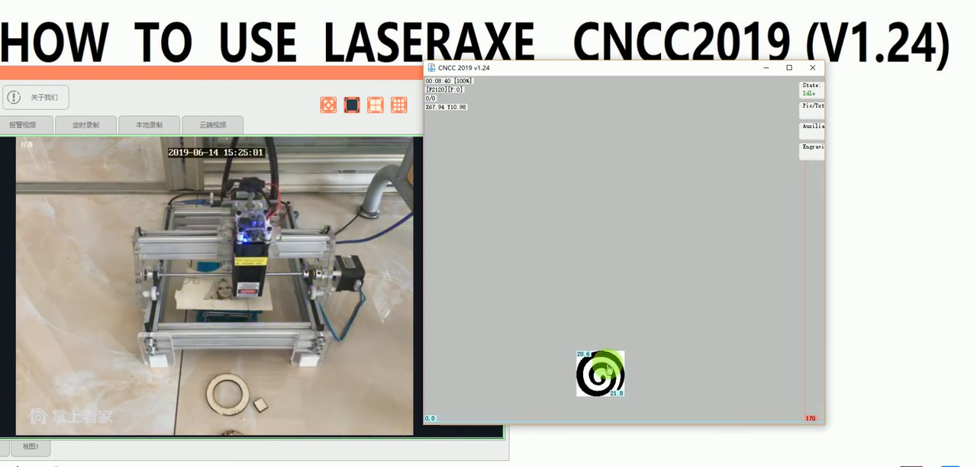
double_click(608, 370)
left_click_drag(468, 395, 697, 384)
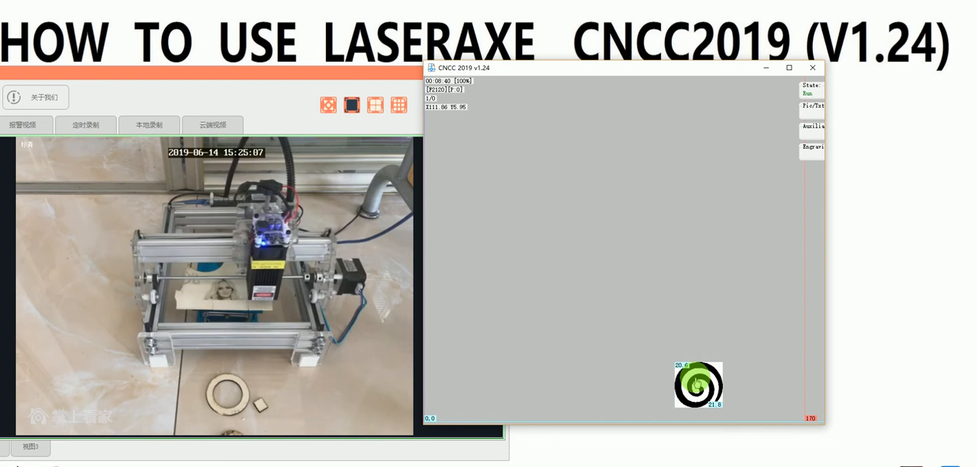
left_click_drag(698, 381, 638, 381)
left_click(812, 150)
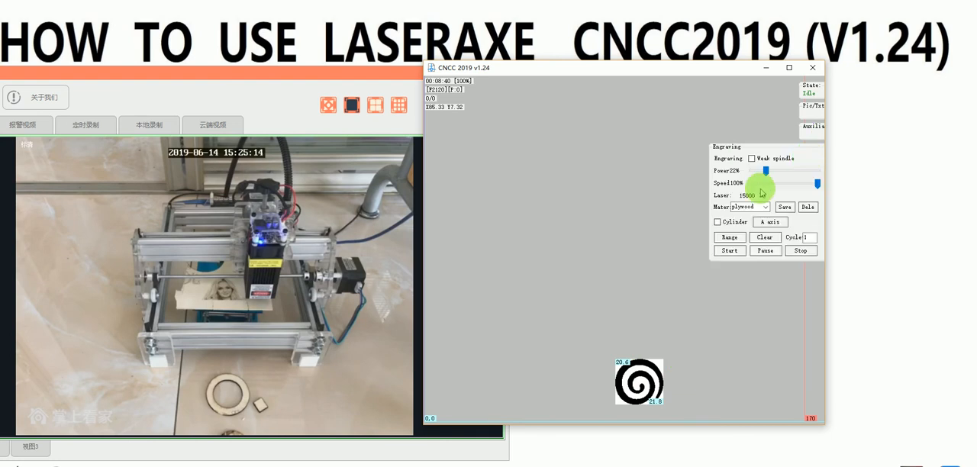
left_click(728, 237)
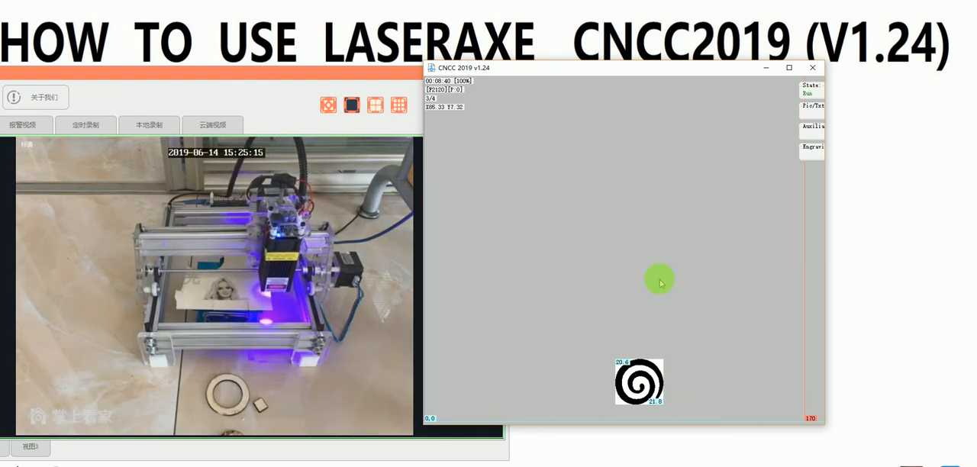
Step: Reposition the spiral at about X75 Y9 and run its range check
left_click_drag(638, 382, 620, 379)
mouse_move(804, 157)
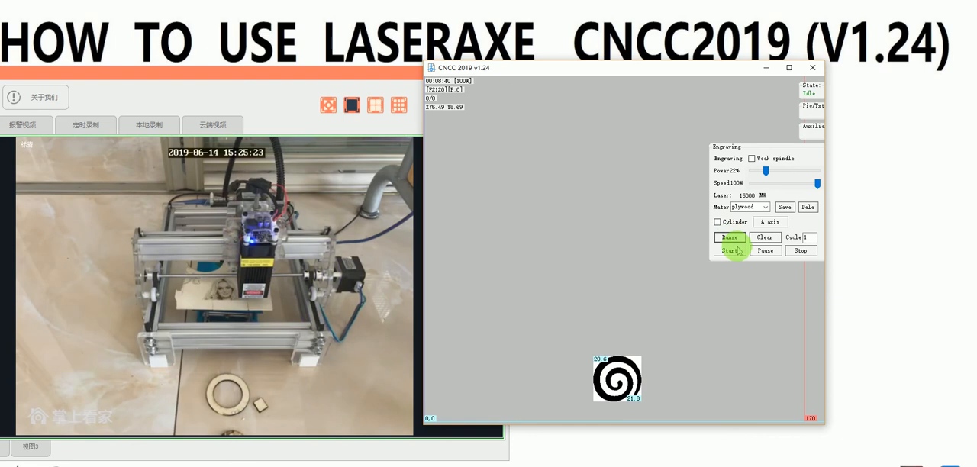
left_click(729, 239)
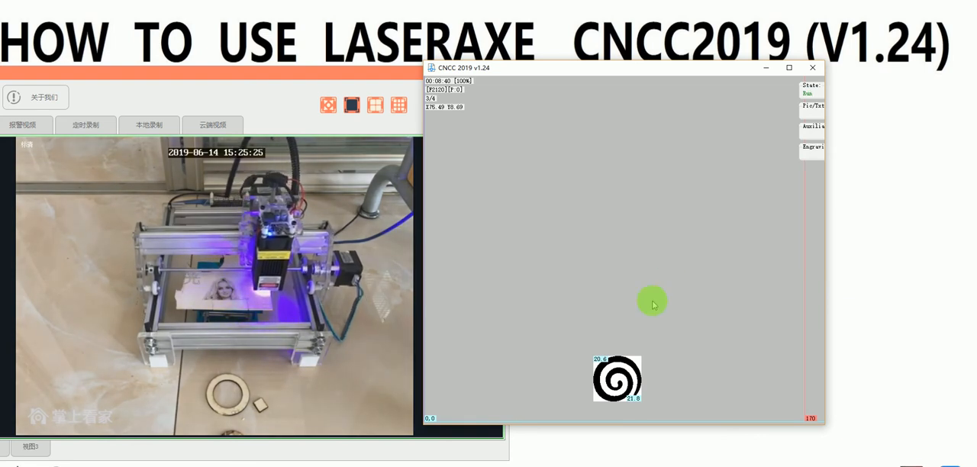
Step: Raise the spiral to about X73 Y16 and run its engraving range check on the wood piece
left_click_drag(617, 372, 620, 356)
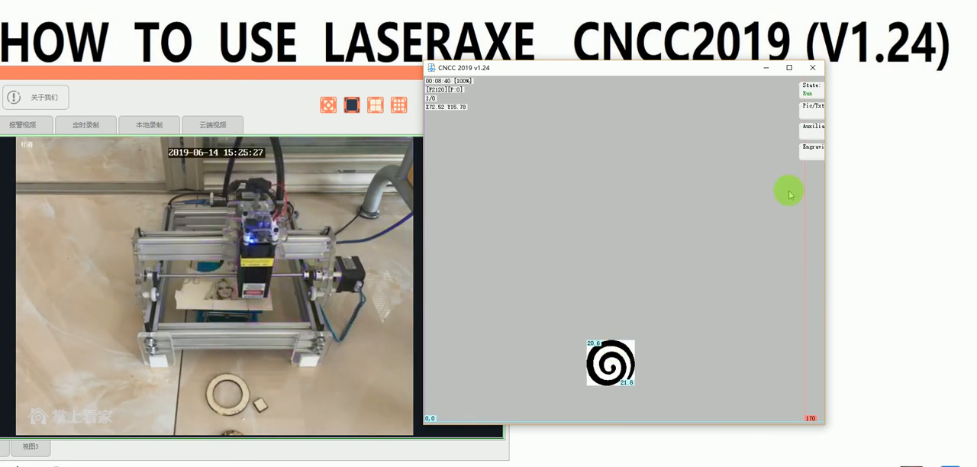
left_click(729, 238)
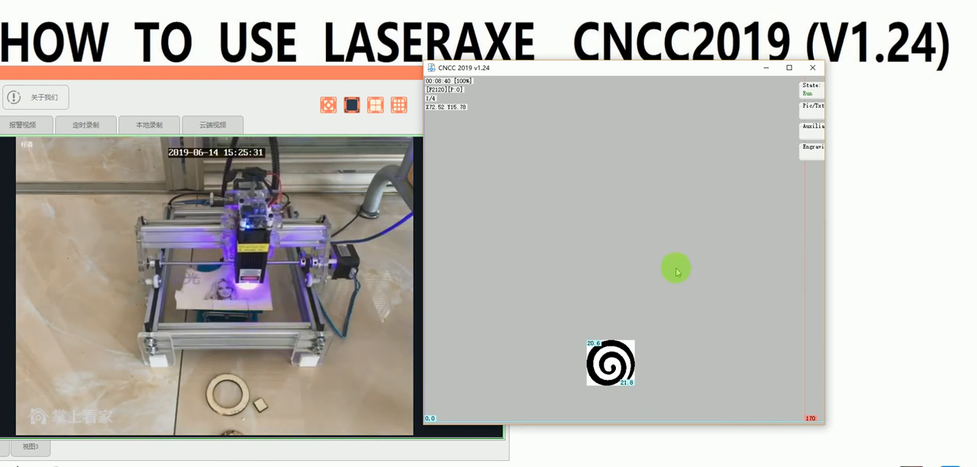
Step: Engrave the black and white spiral on plywood at 25% power and 100% speed
mouse_move(809, 157)
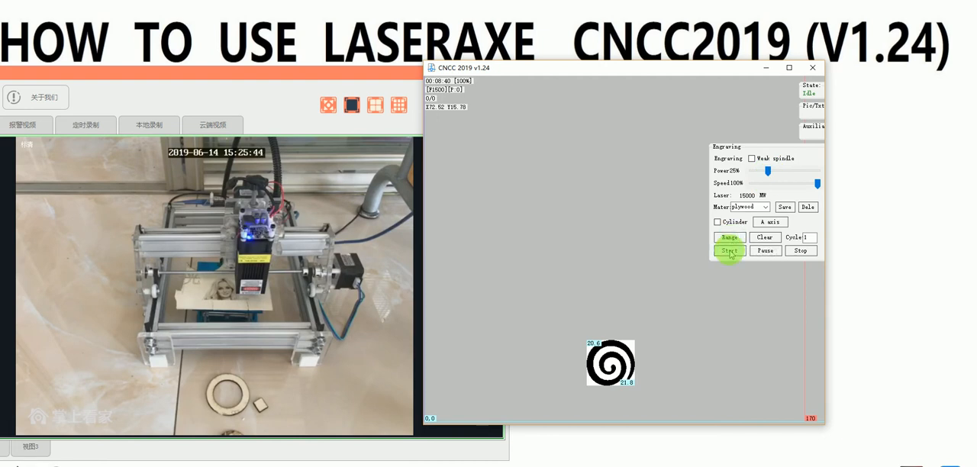
left_click(730, 251)
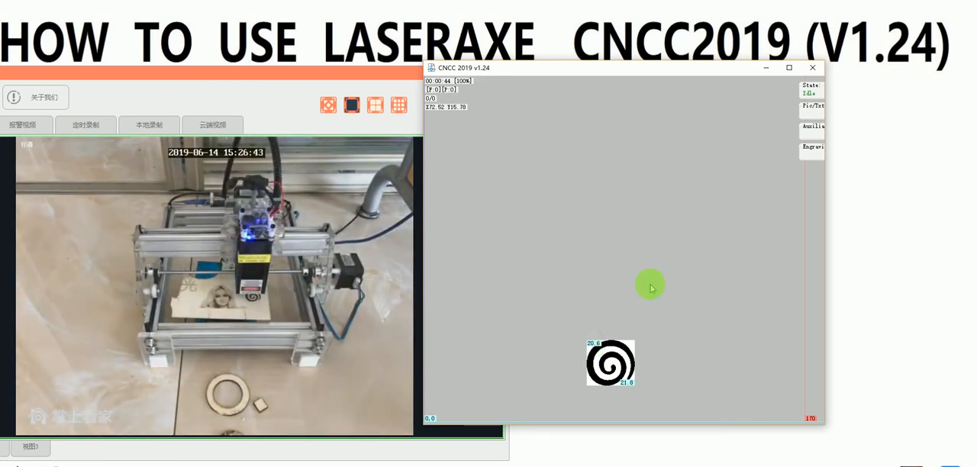
Step: Move the spiral to about X68 Y22 and convert it to an outline
left_click(811, 108)
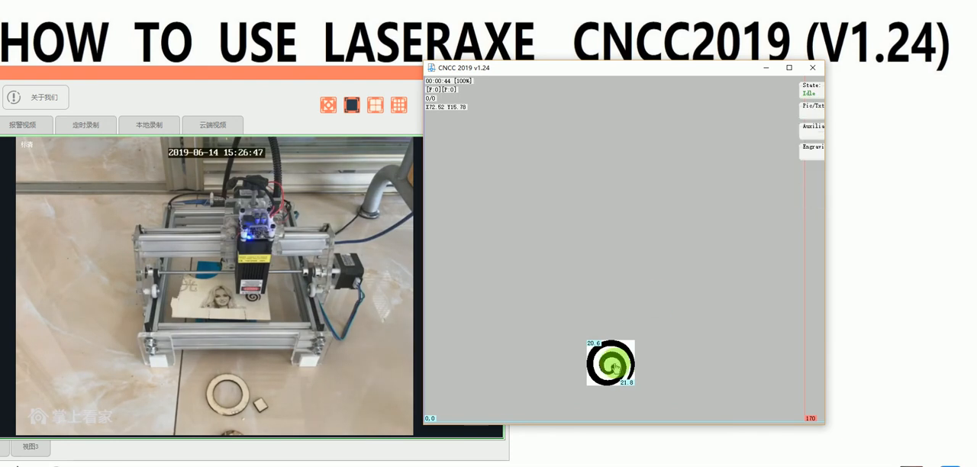
left_click_drag(613, 364, 603, 351)
mouse_move(812, 109)
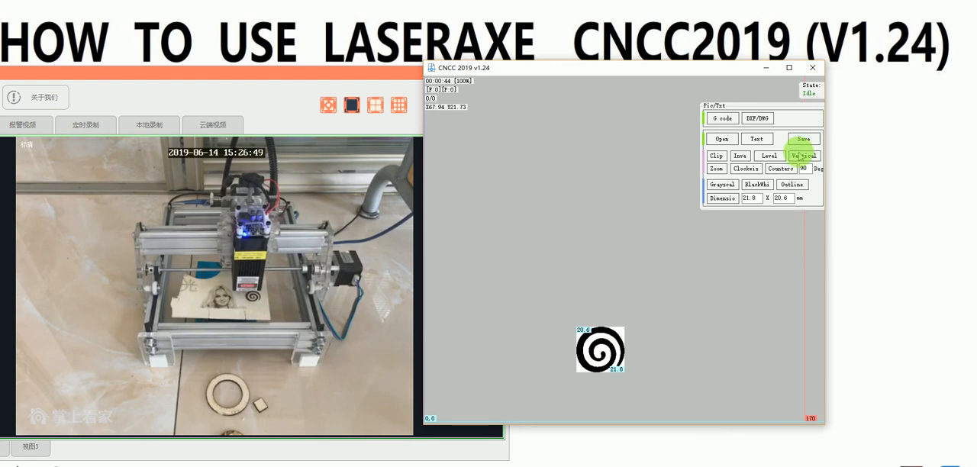
left_click(791, 186)
Step: Move the outlined spiral to about X53 Y27 and run its range check
left_click_drag(601, 356, 566, 343)
mouse_move(814, 148)
left_click(730, 239)
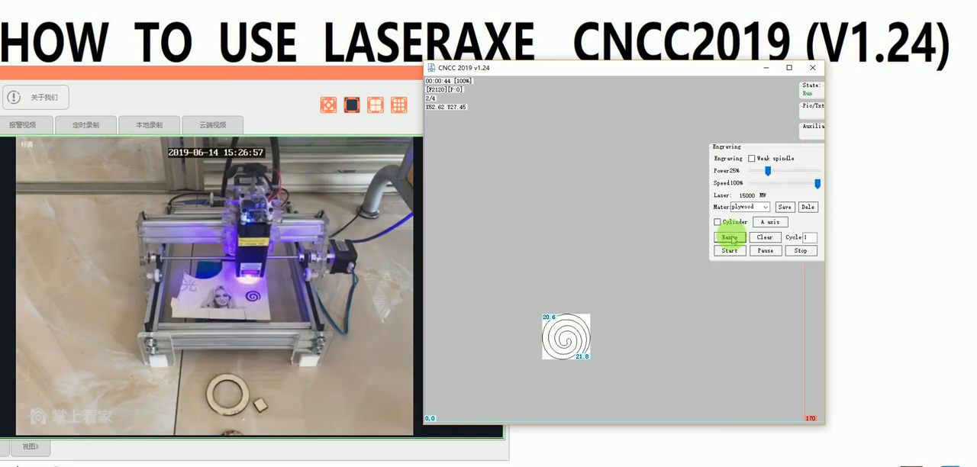
Step: Reposition the outlined spiral at about X62 Y30 and engrave it on the plywood after a range check
left_click_drag(580, 330, 603, 326)
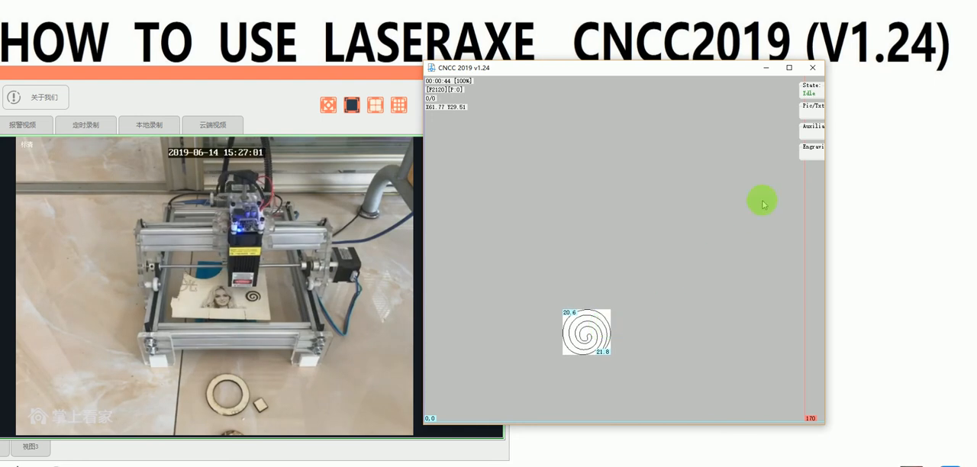
mouse_move(811, 150)
left_click(731, 237)
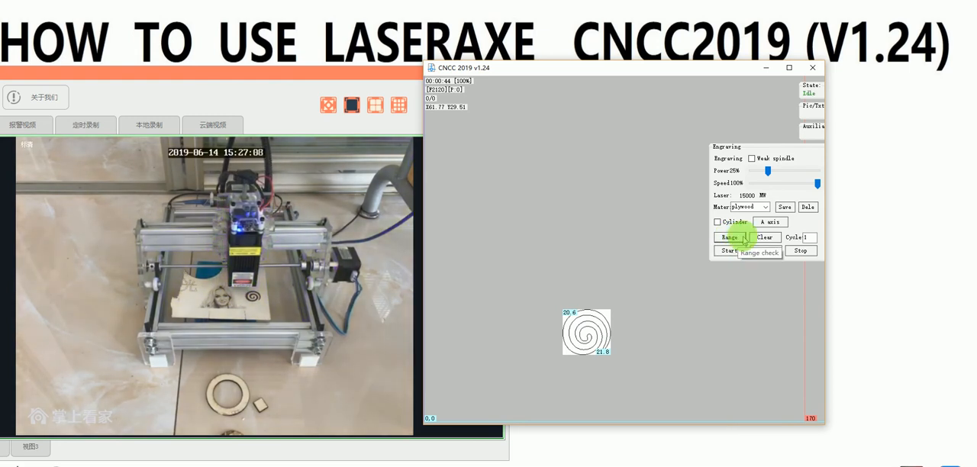
left_click(731, 255)
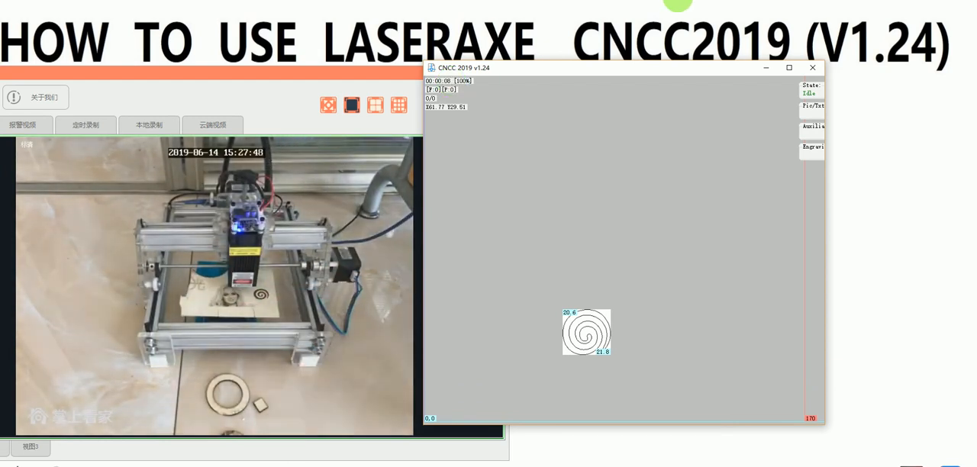
Step: Set the engraving cycle count to 2 and engrave the outlined spiral again in the same place
left_click(815, 155)
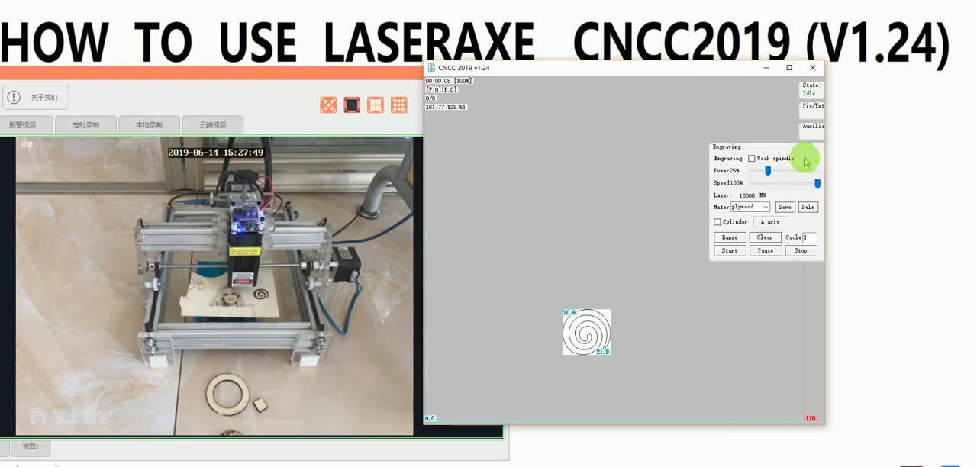
left_click(731, 238)
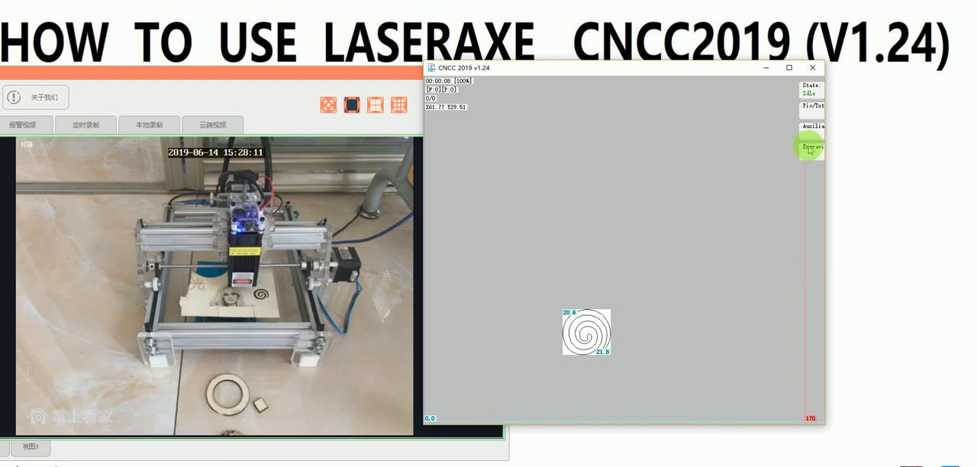
mouse_move(816, 153)
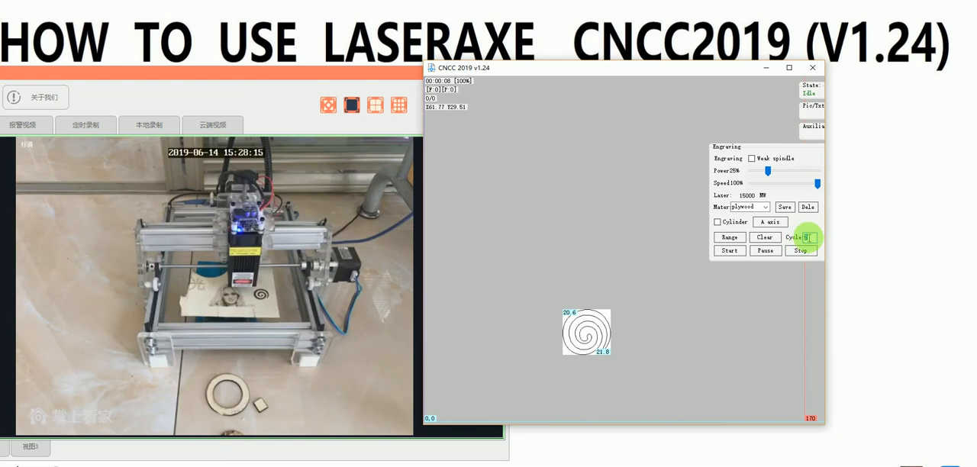
left_click(737, 252)
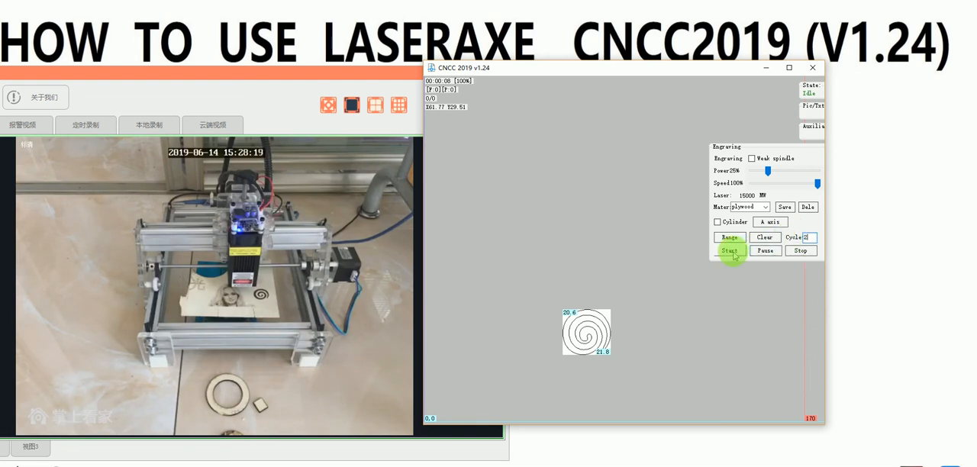
left_click(730, 239)
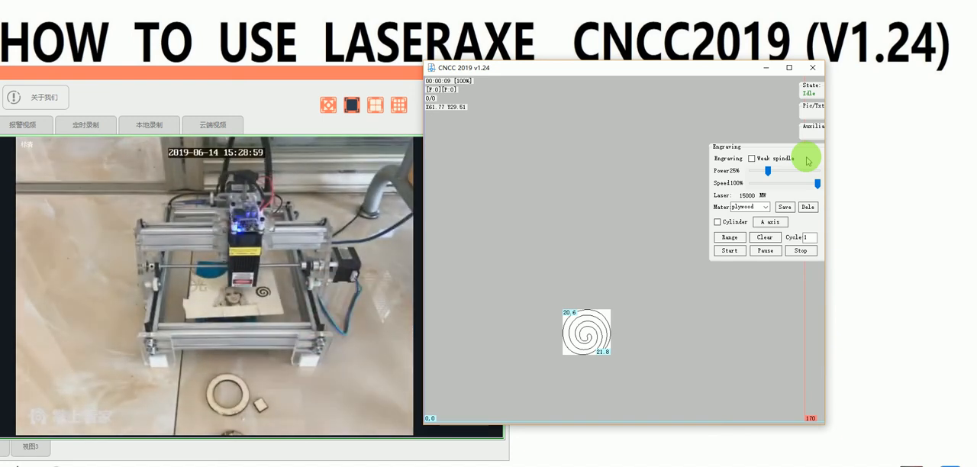
Step: Jog the laser head along X and Y in 10 mm steps and relocate it to about X25 Y17
left_click(811, 127)
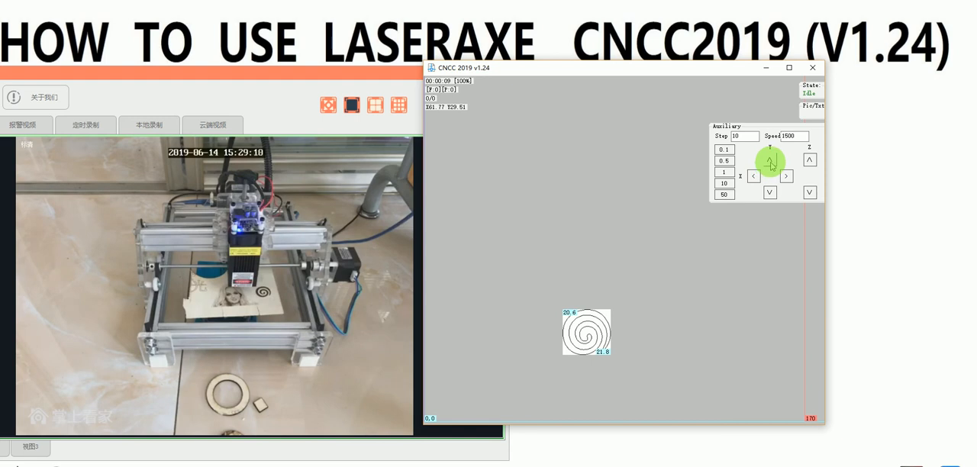
left_click(754, 176)
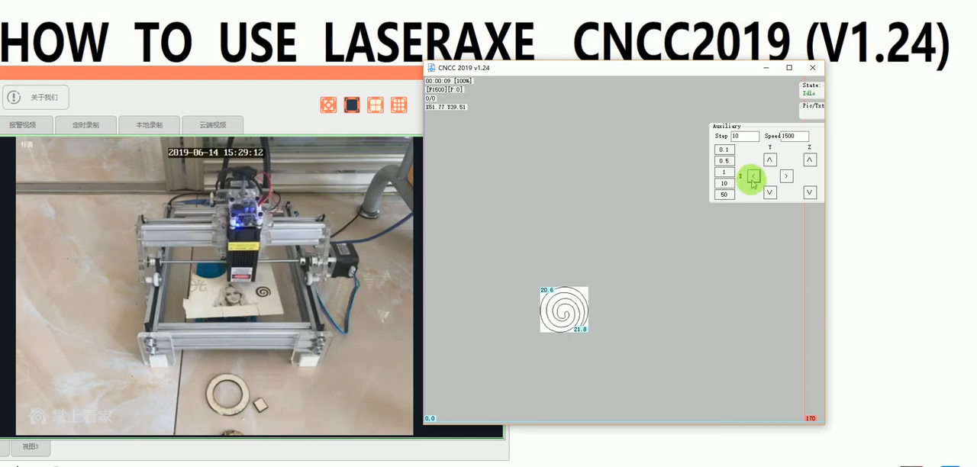
left_click(768, 193)
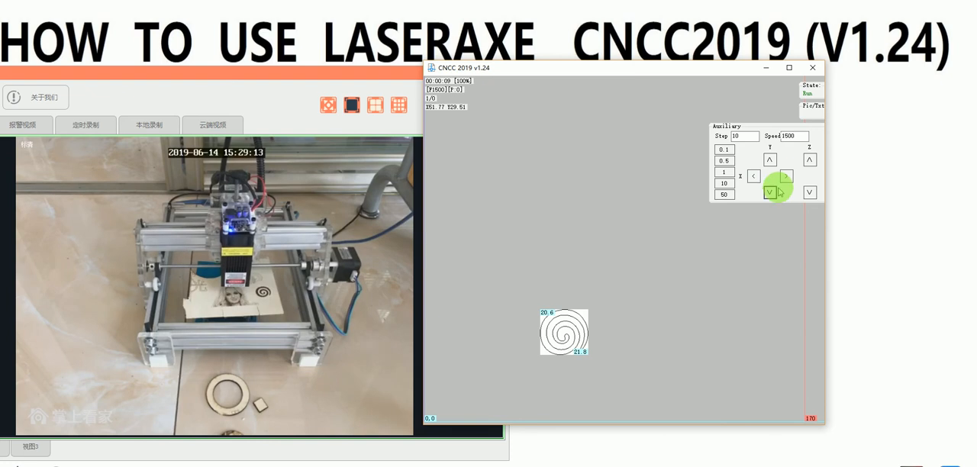
left_click(787, 176)
left_click(754, 177)
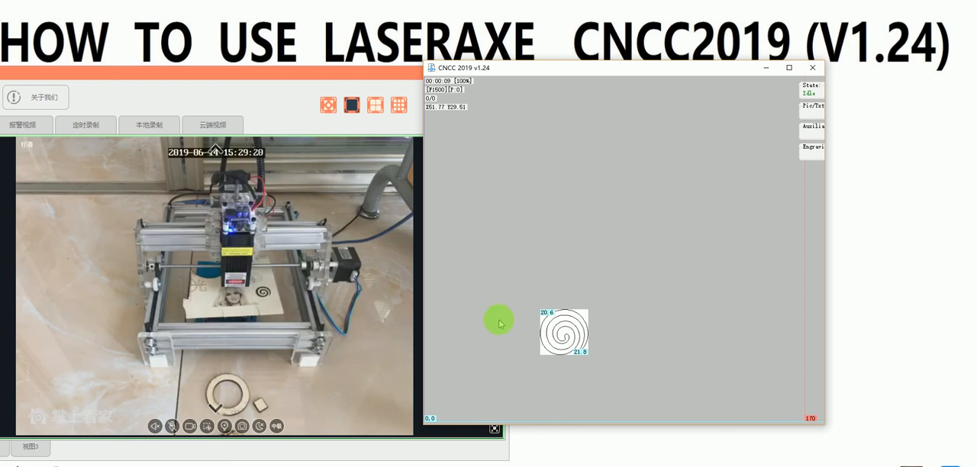
left_click_drag(567, 331, 521, 349)
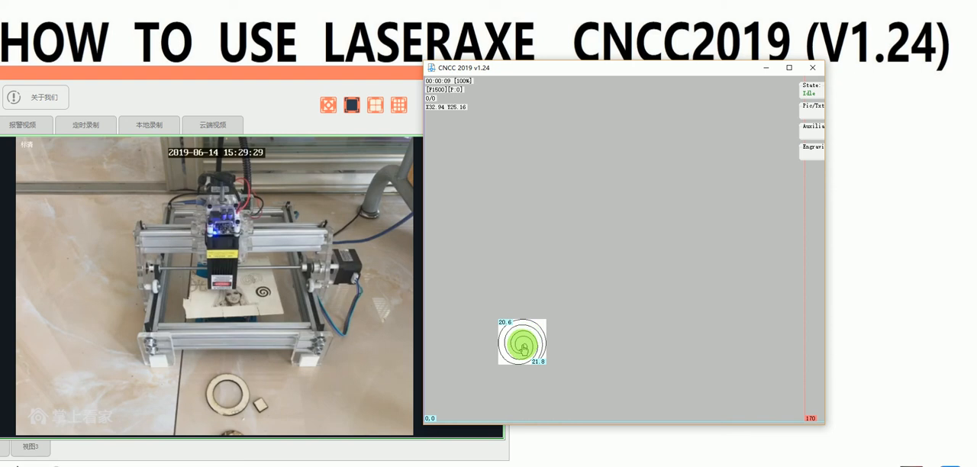
left_click_drag(522, 349, 504, 359)
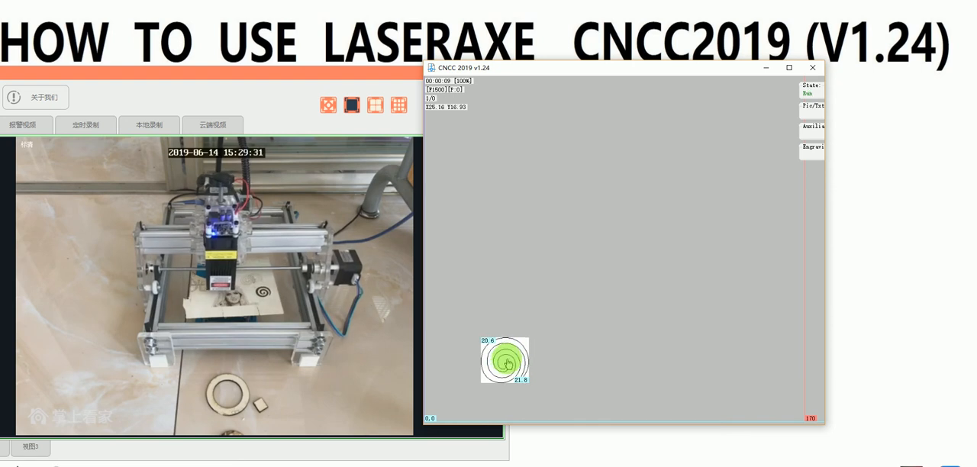
Step: Open the original spiral picture again, with the whole picture in view
left_click(811, 106)
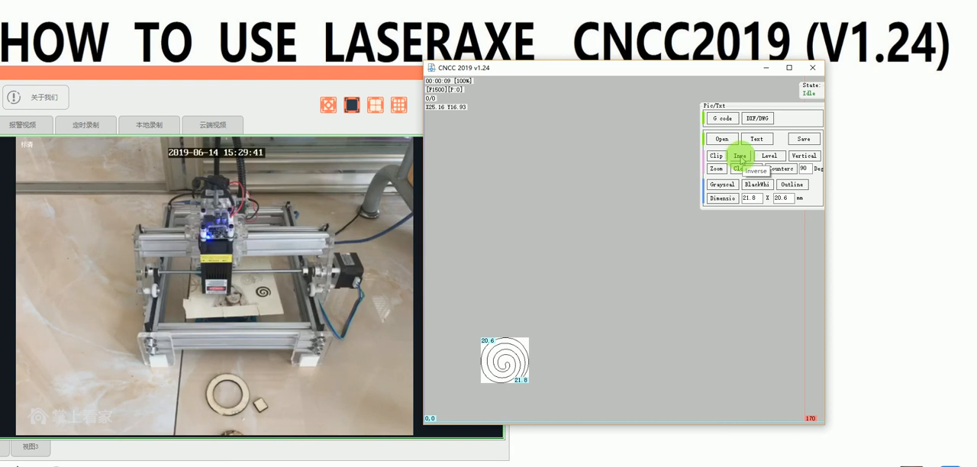
left_click(723, 141)
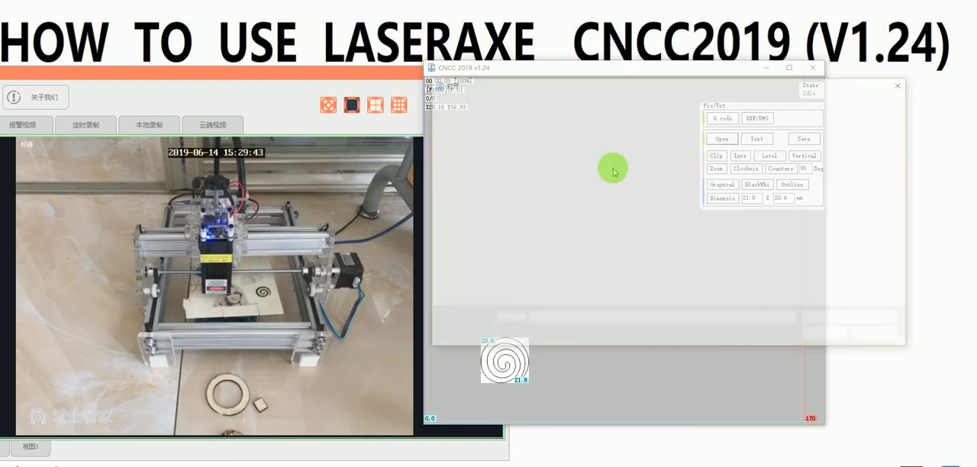
double_click(527, 159)
scroll(552, 280, "down", 5)
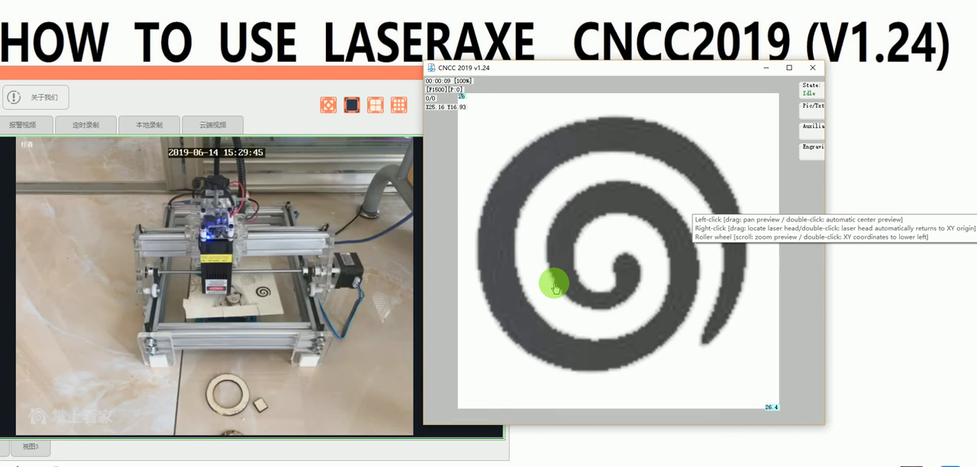
scroll(539, 303, "down", 1)
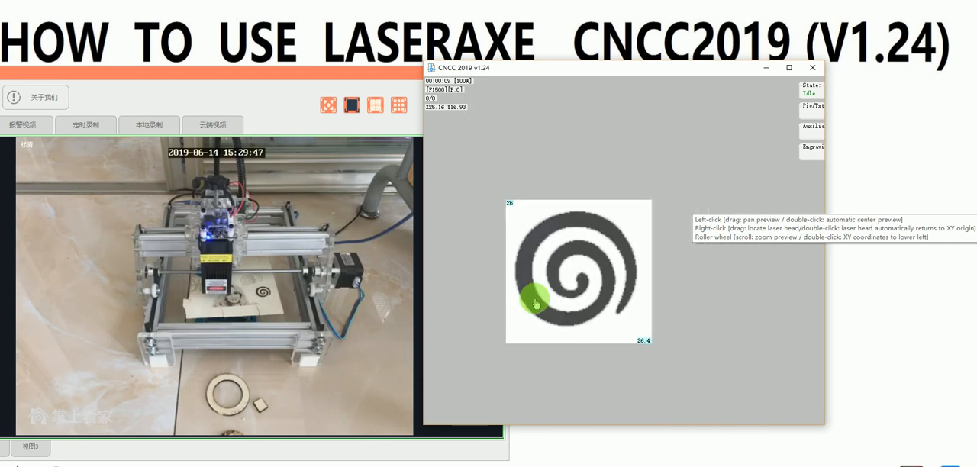
Step: Invert the spiral picture's colours on and off repeatedly, ending with a dark spiral on white
left_click(813, 113)
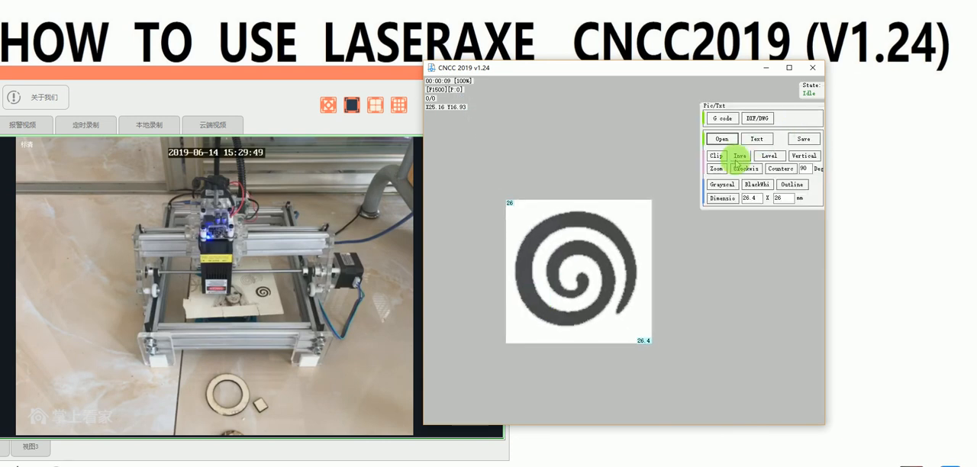
left_click(737, 158)
left_click(738, 158)
left_click(737, 158)
left_click(738, 158)
left_click(738, 158)
left_click(738, 158)
left_click(738, 158)
left_click(737, 158)
left_click(738, 158)
left_click(738, 158)
left_click(738, 158)
left_click(738, 158)
left_click(738, 158)
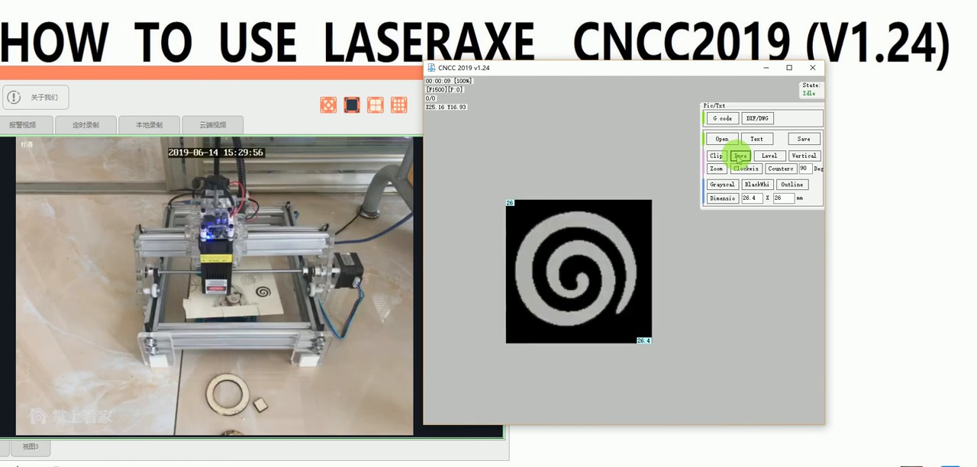
left_click(738, 158)
left_click(737, 158)
left_click(737, 158)
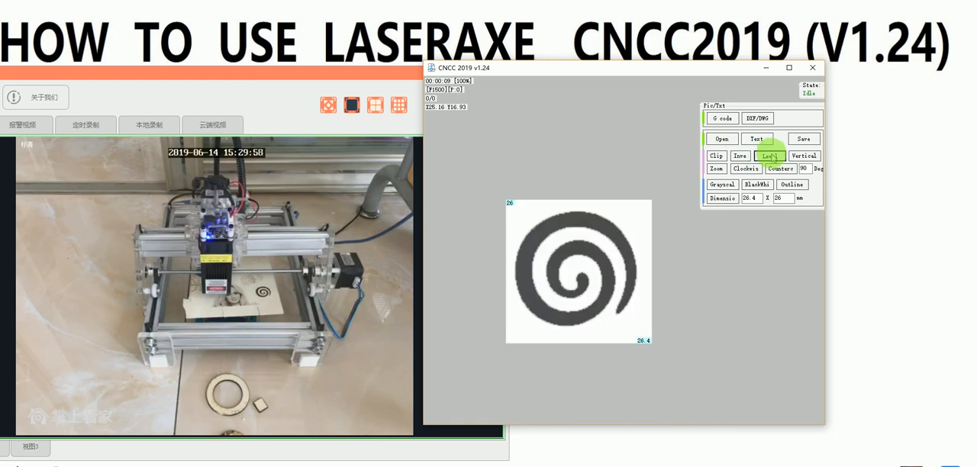
Step: Mirror the spiral picture horizontally back and forth, ending in its original orientation
left_click(770, 157)
left_click(769, 156)
left_click(769, 156)
left_click(770, 157)
left_click(770, 157)
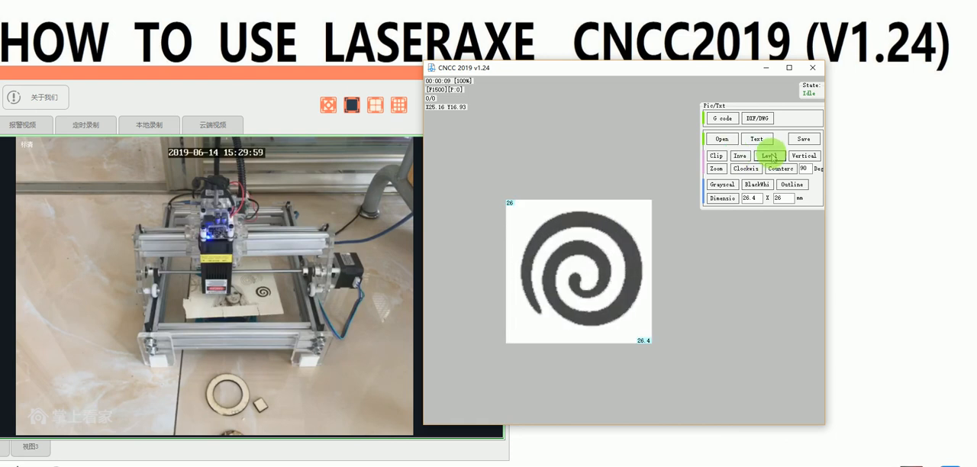
left_click(770, 157)
left_click(769, 156)
left_click(769, 156)
left_click(770, 156)
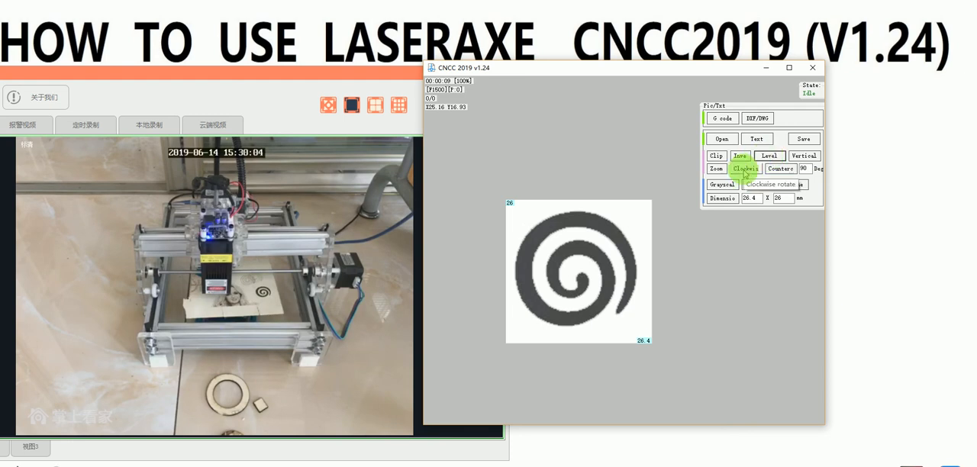
Step: Rotate the spiral picture clockwise and counterclockwise in 90° turns until its outer tail points to the upper right
left_click(745, 169)
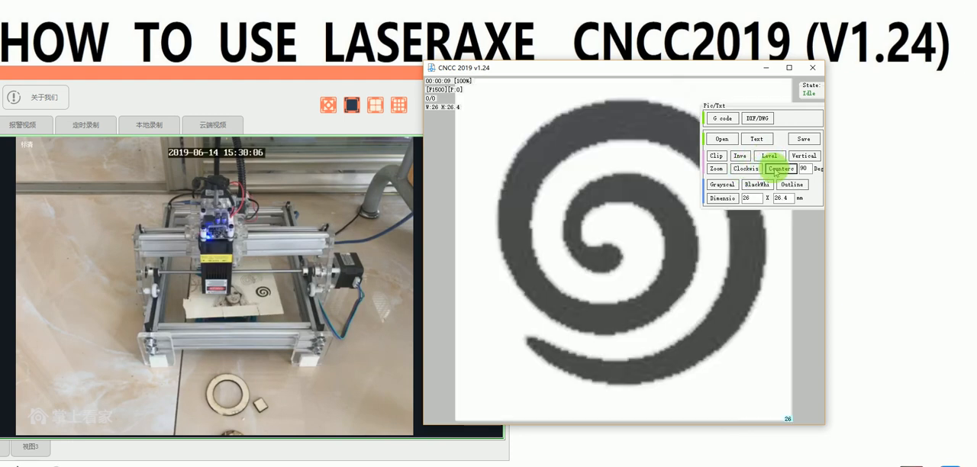
left_click(780, 169)
Step: Enlarge the spiral picture freehand with Zoom to about 97.4 × 99 mm and exit the resize mode
left_click(717, 169)
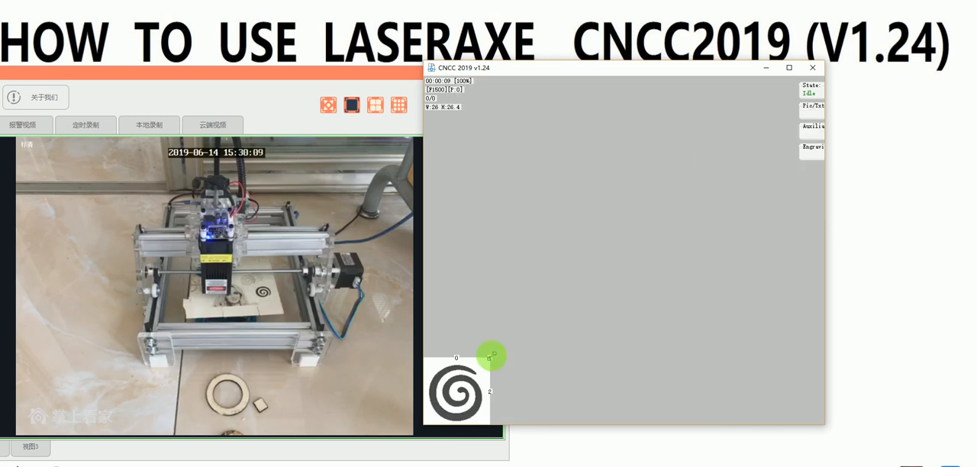
left_click_drag(489, 357, 644, 202)
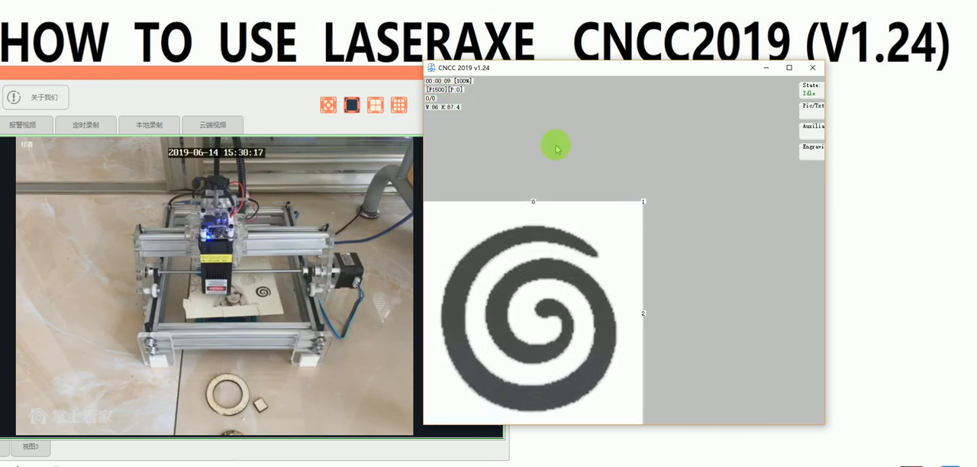
left_click_drag(645, 200, 680, 173)
left_click(804, 138)
left_click(811, 107)
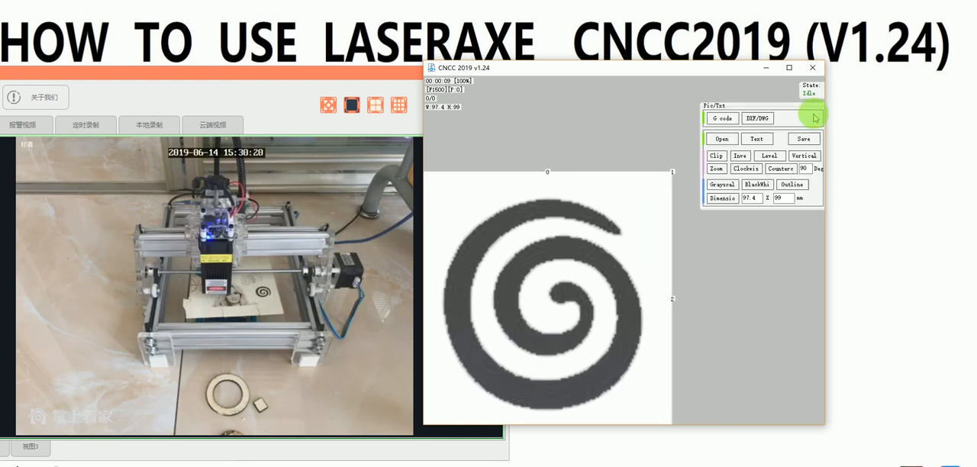
left_click(717, 172)
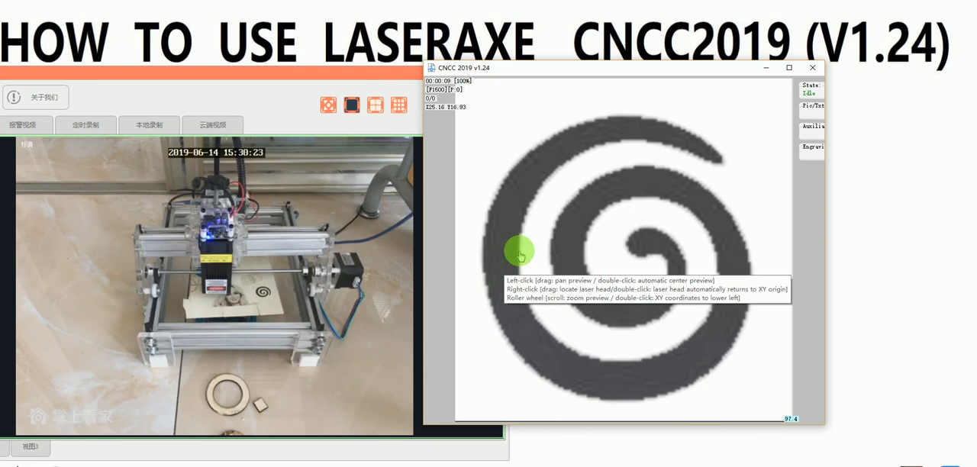
scroll(541, 233, "down", 3)
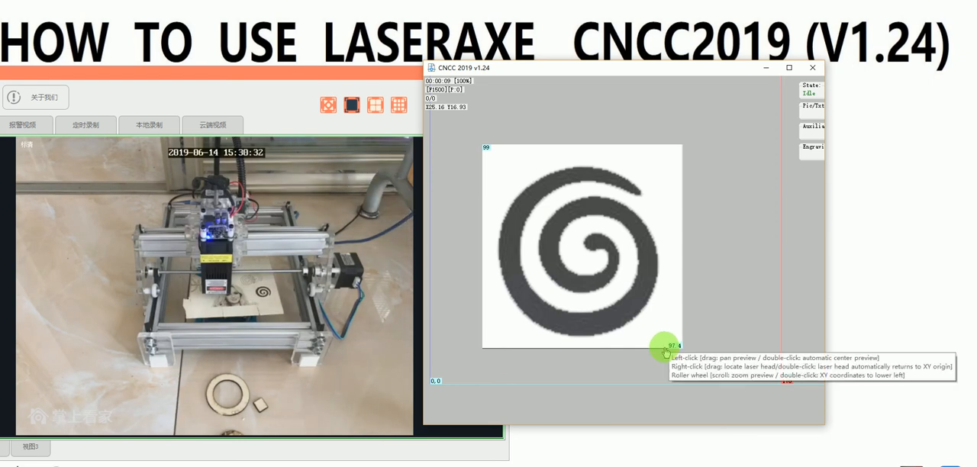
left_click(811, 107)
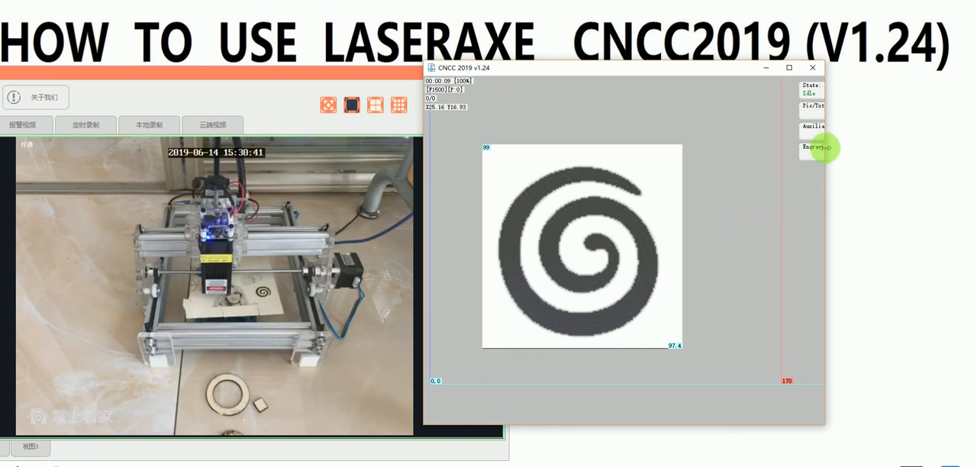
Step: Request exact dimensions for the spiral picture, accept the engraving-mode notice and convert the picture to black and white
mouse_move(811, 113)
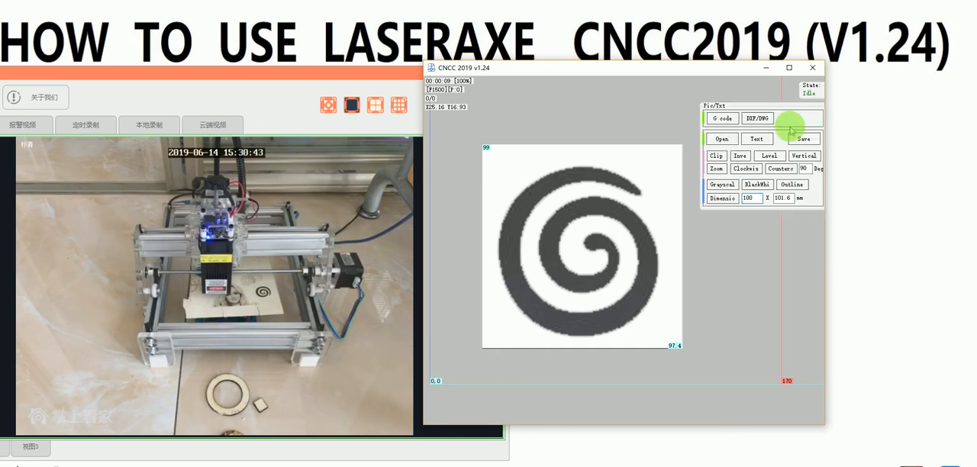
left_click(722, 198)
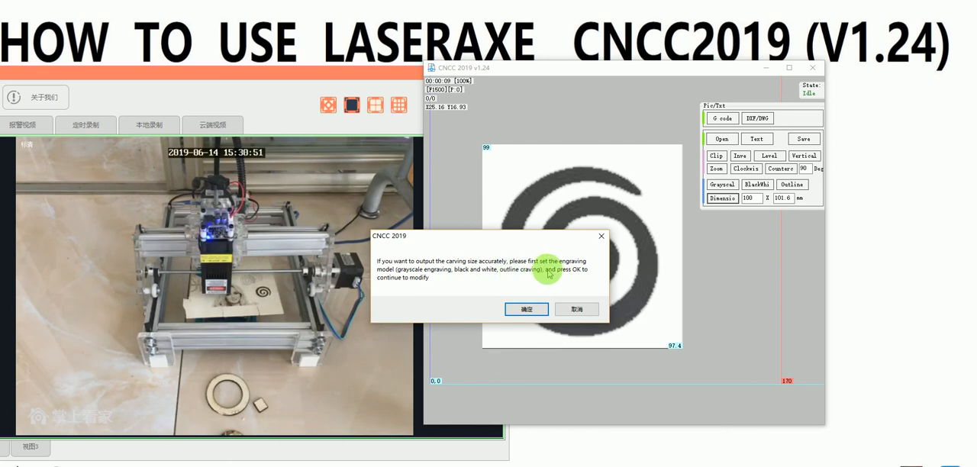
left_click(528, 309)
left_click(758, 186)
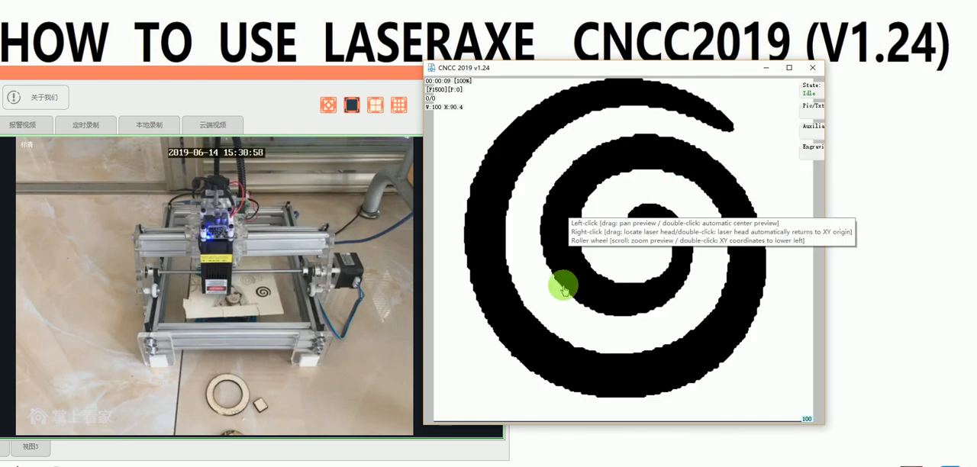
mouse_move(814, 114)
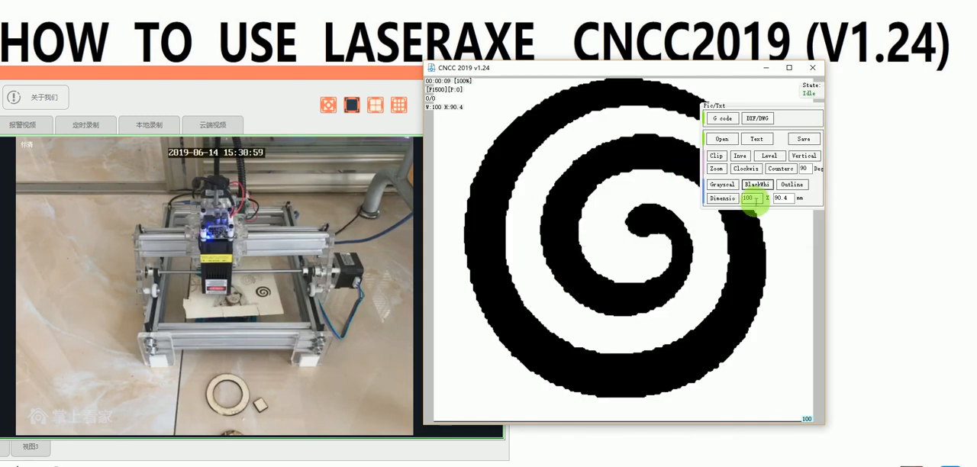
scroll(510, 262, "down", 4)
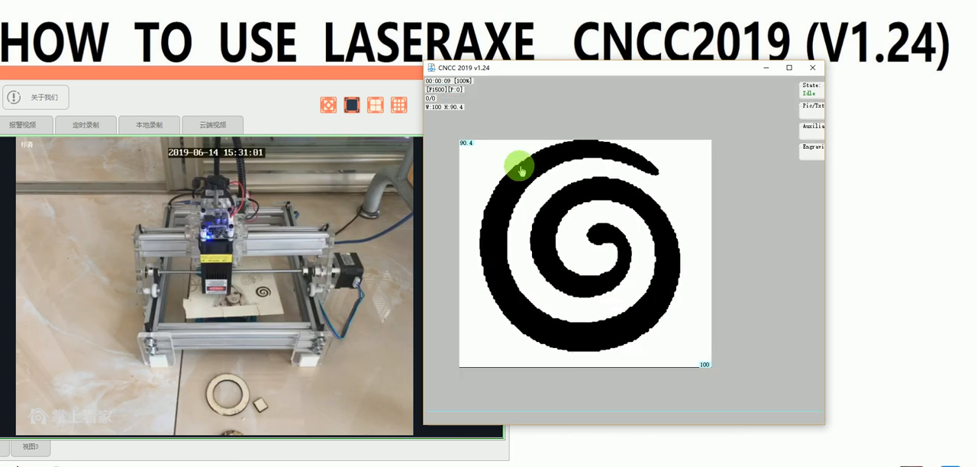
scroll(524, 217, "up", 1)
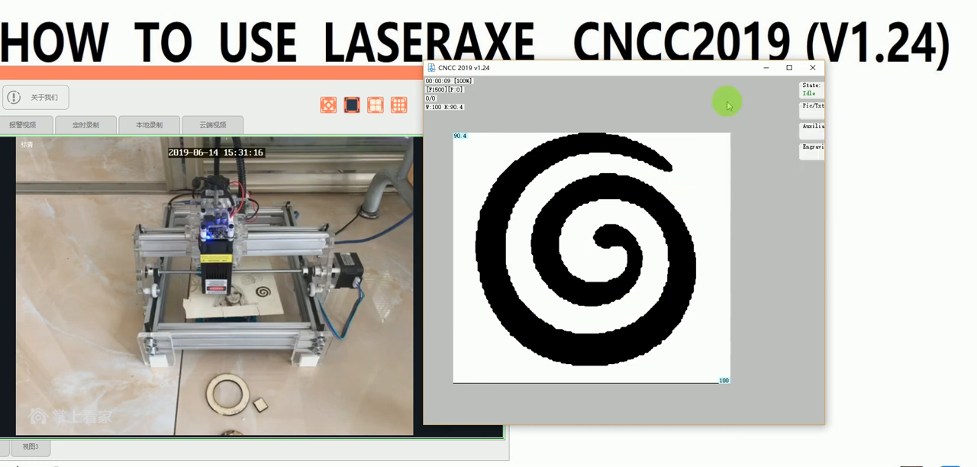
Step: Switch to the Laeraxe Manual(CNCC2019) PDF and review section 3.1 on the software's function, working and setting areas
mouse_move(816, 92)
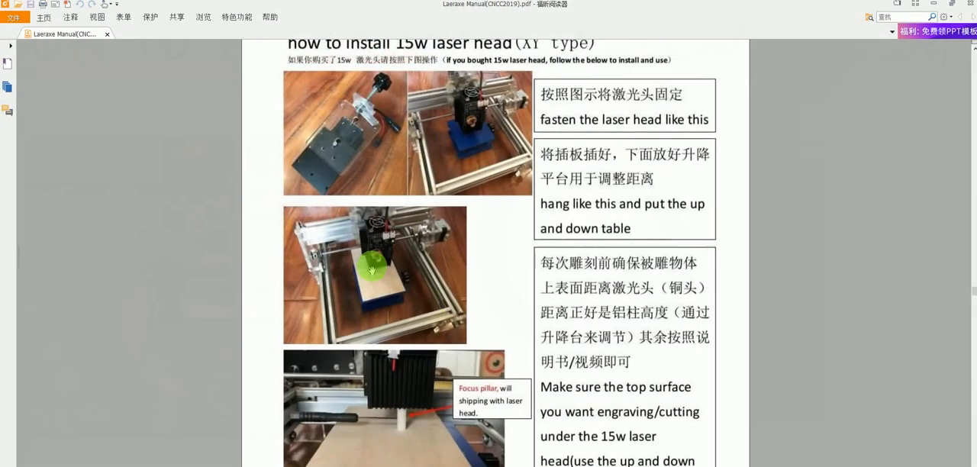
scroll(401, 273, "down", 1)
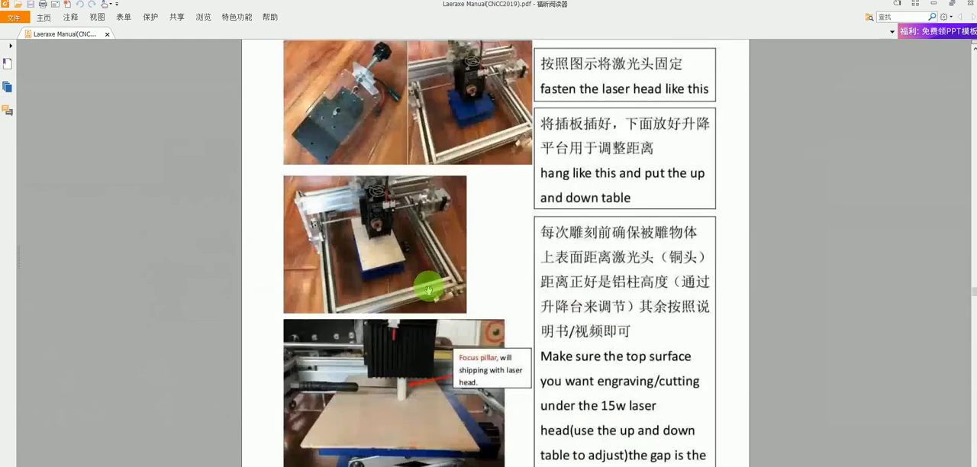
scroll(429, 290, "down", 5)
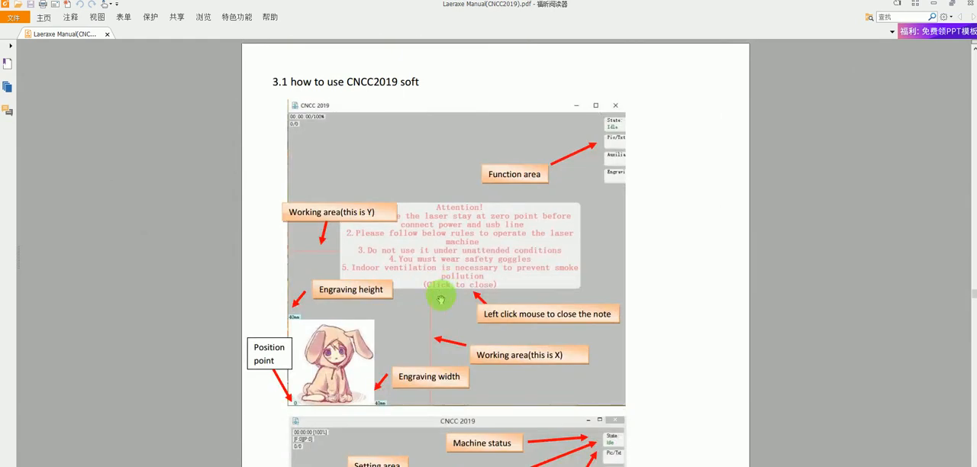
scroll(427, 334, "down", 3)
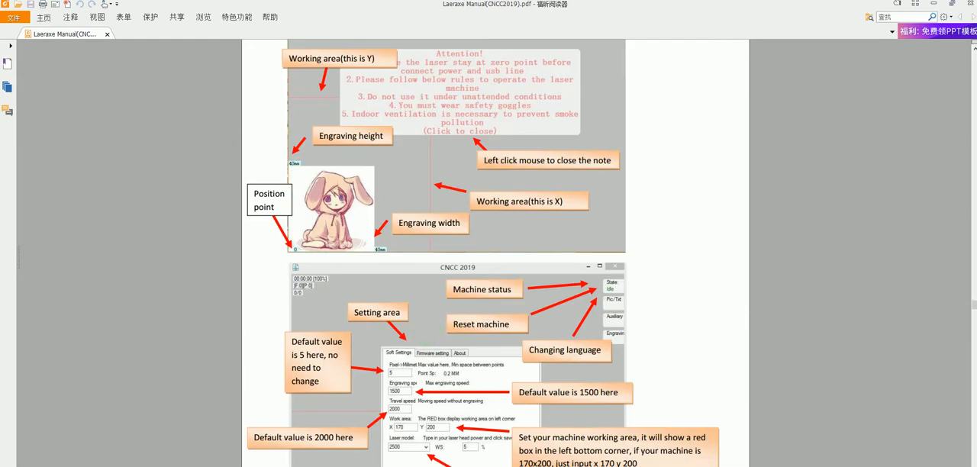
Step: Open the Word document on how to install the 15w laser head, type1, from the English folder in File Explorer
left_click(535, 466)
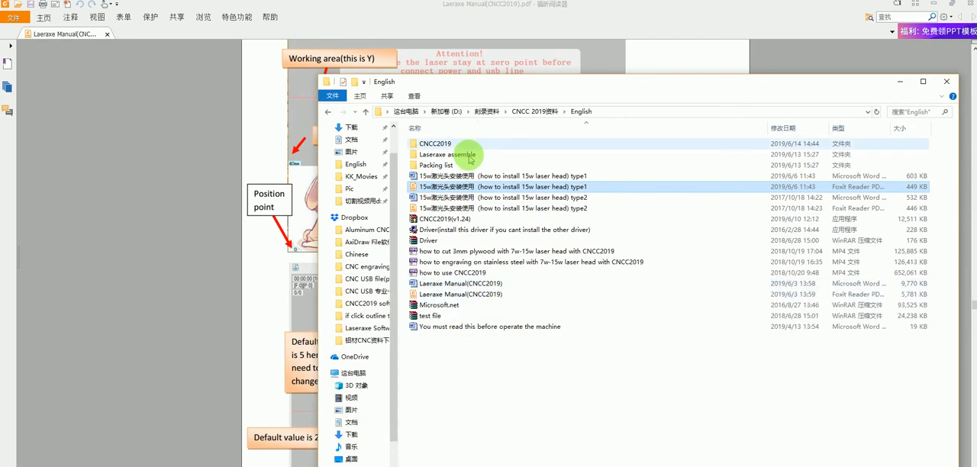
left_click(466, 177)
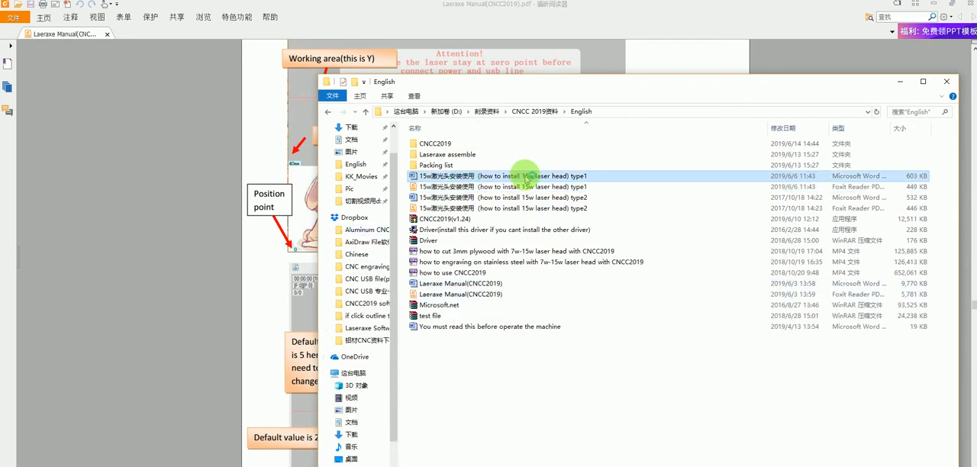
double_click(527, 177)
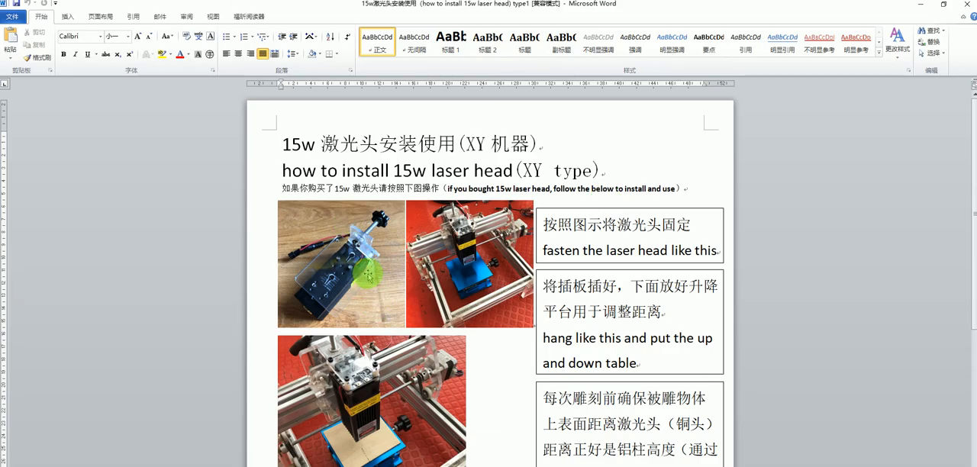
Step: Examine the photos and instructions for fastening the 15w laser head and placing the up and down table
scroll(381, 303, "up", 2, "ctrl")
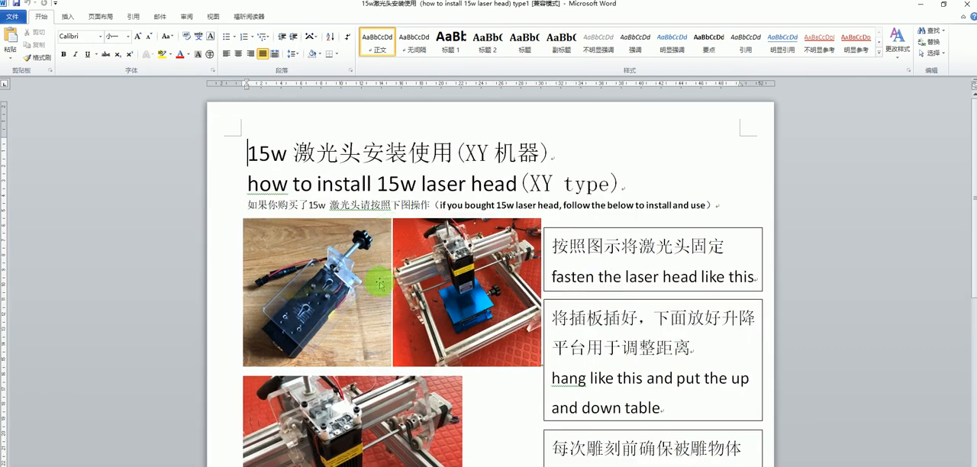
scroll(352, 342, "down", 3)
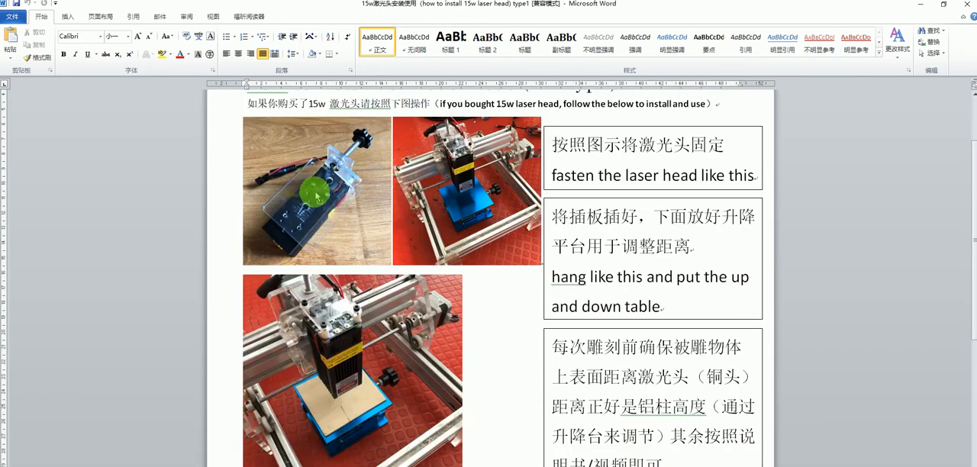
scroll(313, 188, "up", 1, "ctrl")
scroll(313, 188, "up", 1, "ctrl")
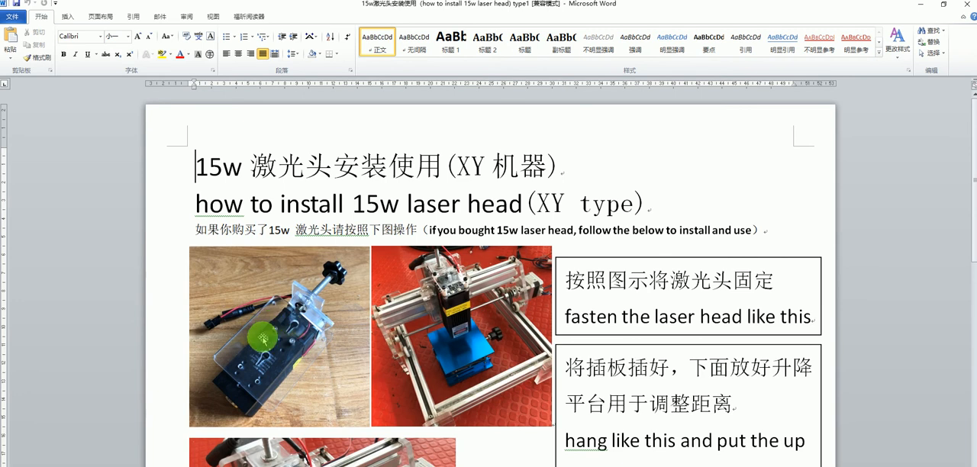
scroll(412, 355, "down", 1)
scroll(434, 349, "down", 5)
scroll(339, 312, "down", 1)
scroll(339, 311, "up", 10)
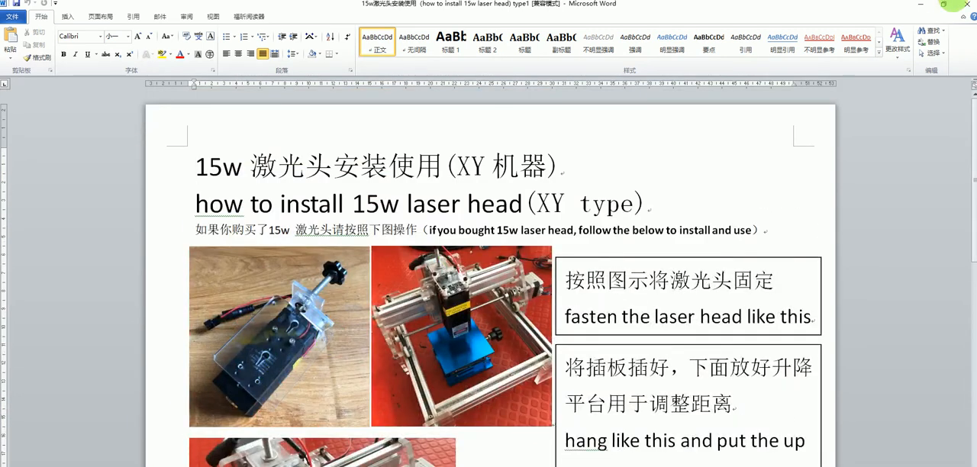
Step: Restore the Word installation guide to a smaller window and place it beside the live camera view of the engraver
left_click(925, 6)
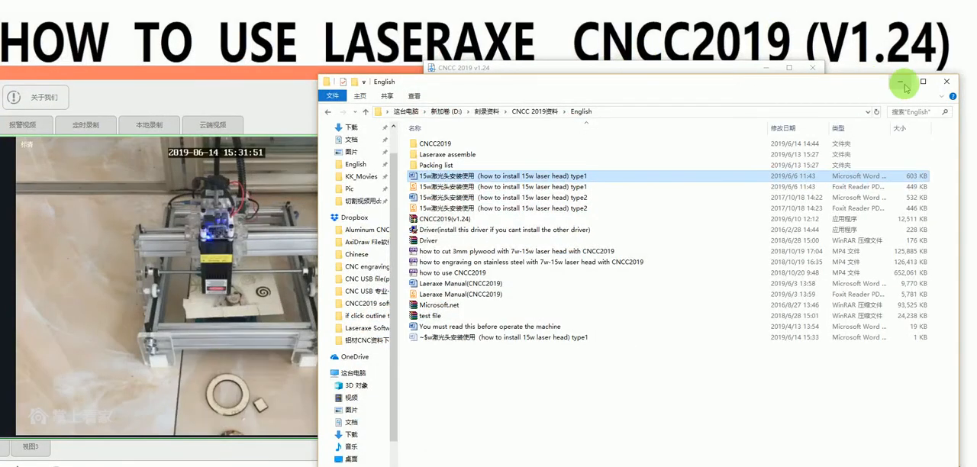
left_click_drag(781, 85, 826, 76)
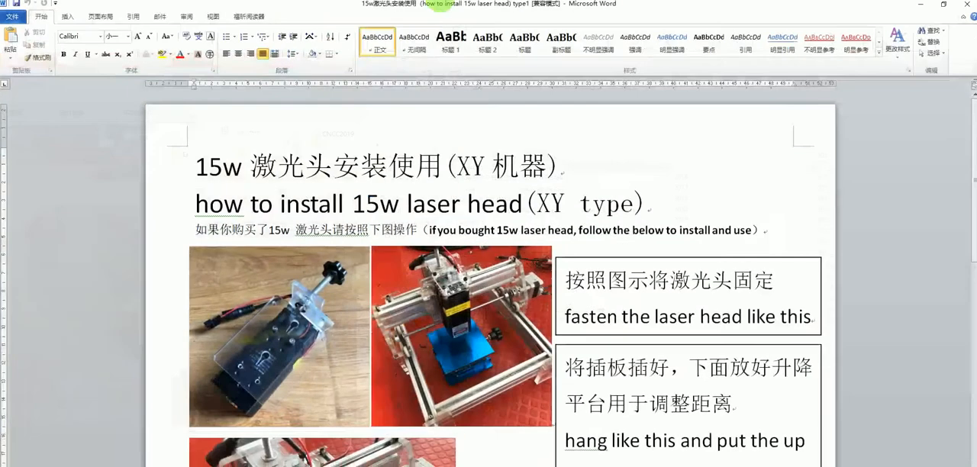
left_click_drag(331, 5, 349, 47)
left_click_drag(204, 43, 555, 24)
Step: Compare the guide's photos of the mounted laser head and lifting table with the machine in the camera view
scroll(649, 267, "down", 3)
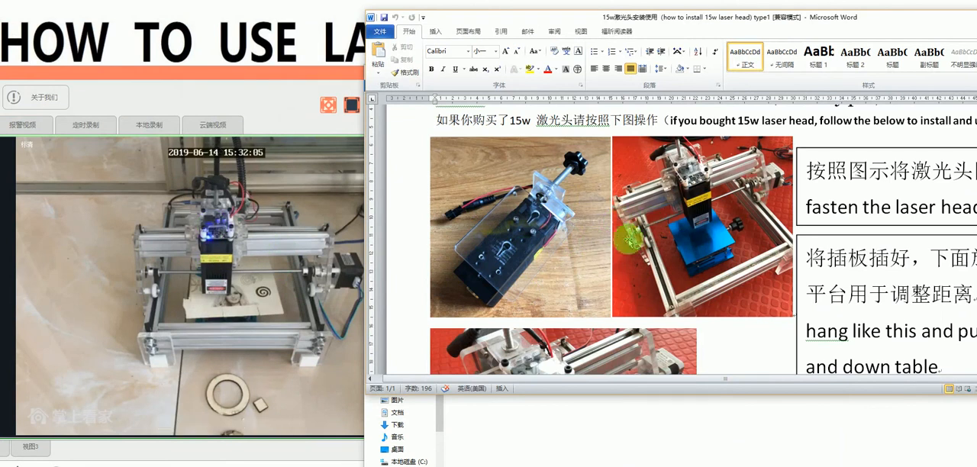
scroll(649, 221, "down", 3)
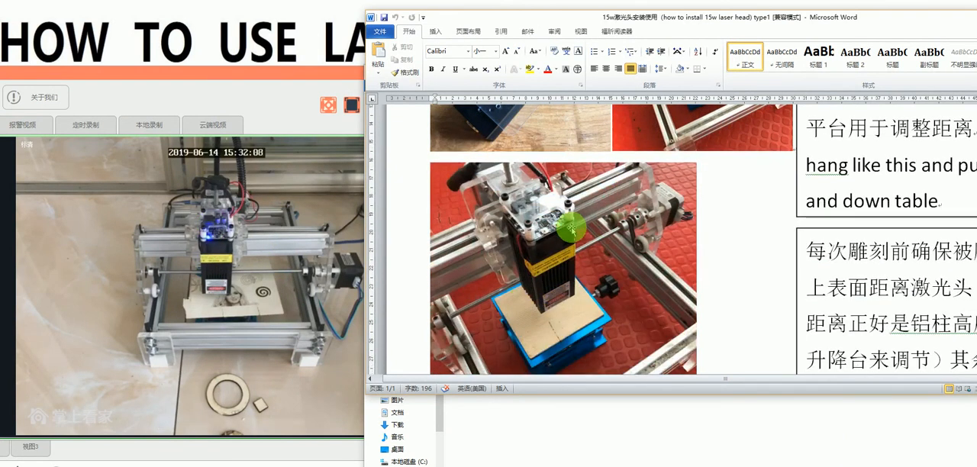
scroll(557, 273, "down", 4)
scroll(557, 273, "up", 8)
scroll(558, 275, "down", 10)
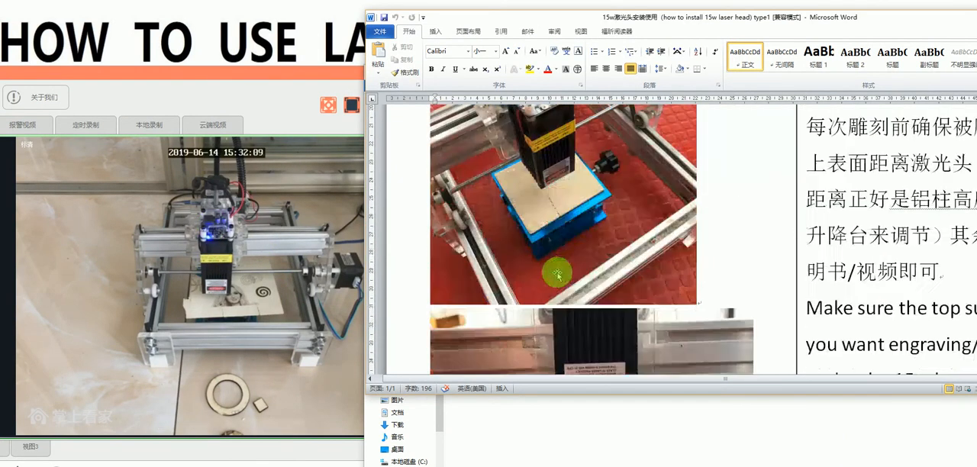
scroll(557, 273, "up", 8)
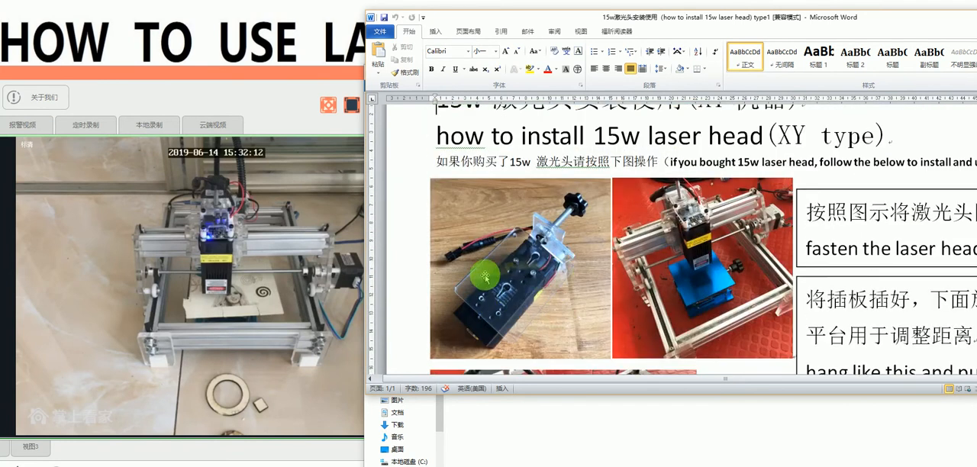
Step: Close the laser head installation guide and reposition the English folder window beside the camera view
left_click_drag(903, 16, 644, 28)
left_click(826, 29)
left_click_drag(693, 77, 706, 67)
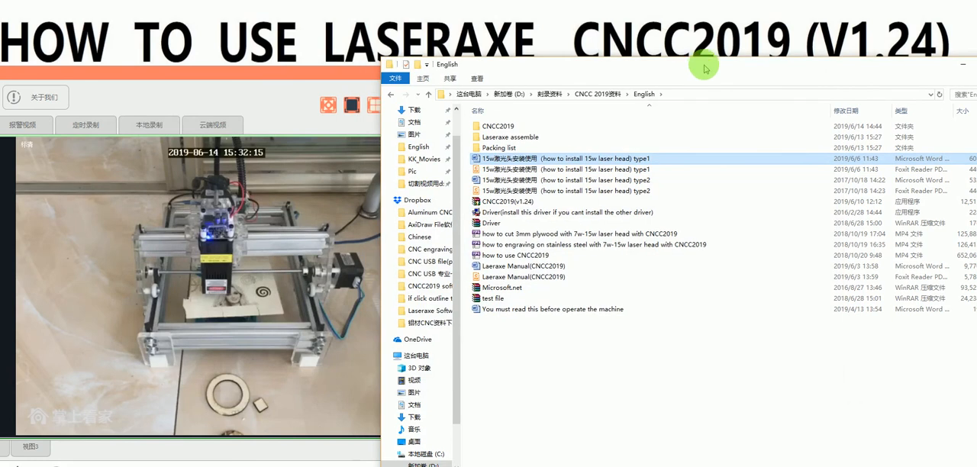
Step: Switch to the Laeraxe Manual(CNCC2019) PDF and examine its pages on laser head mounting, the working area, settings and picture clipping
left_click(594, 357)
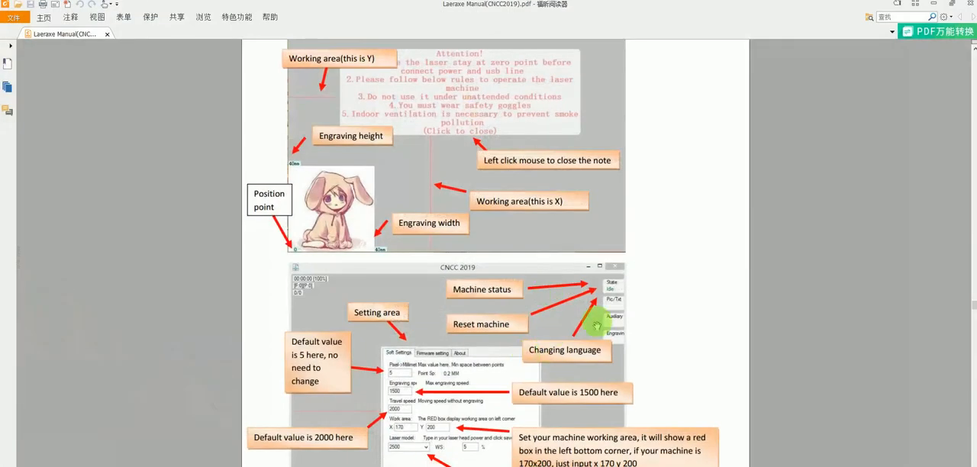
scroll(597, 327, "up", 5)
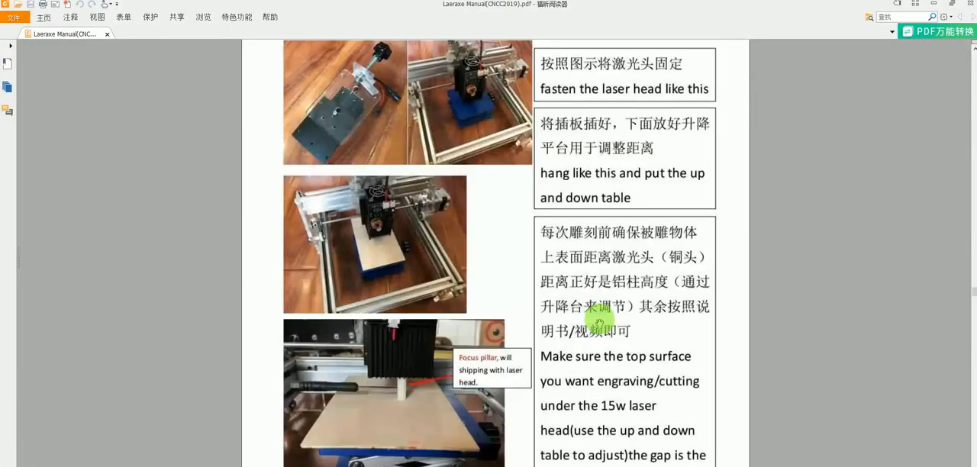
scroll(599, 324, "down", 6)
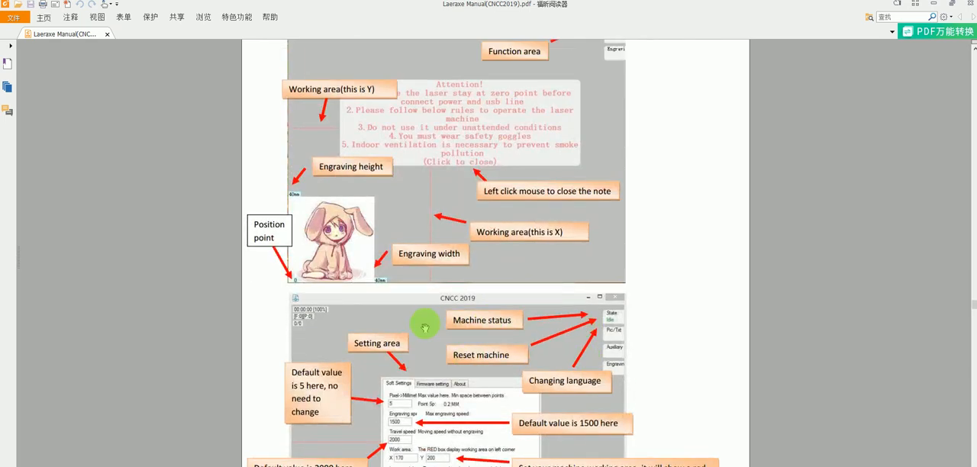
scroll(409, 303, "down", 5)
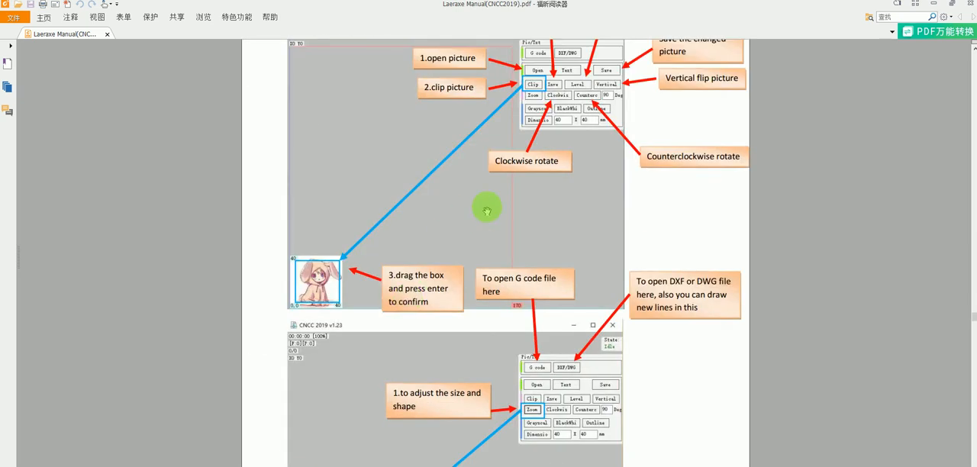
scroll(486, 236, "down", 15)
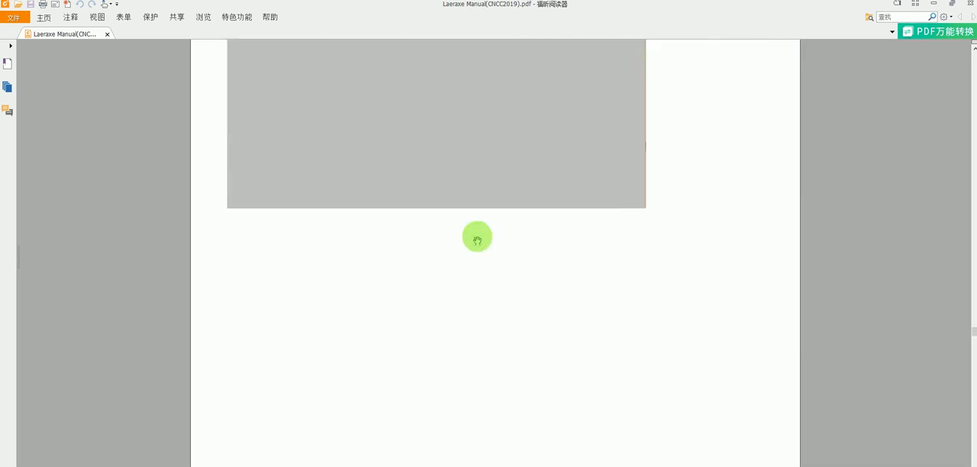
scroll(477, 239, "up", 10)
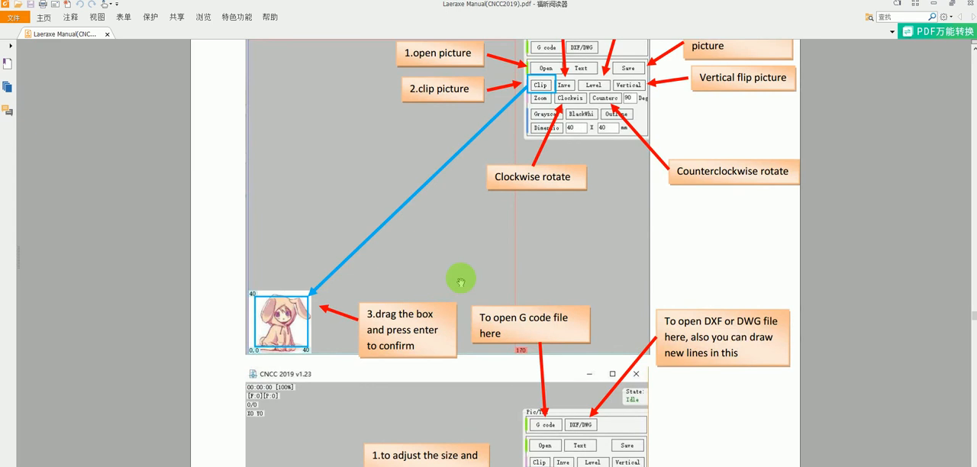
scroll(442, 290, "down", 10)
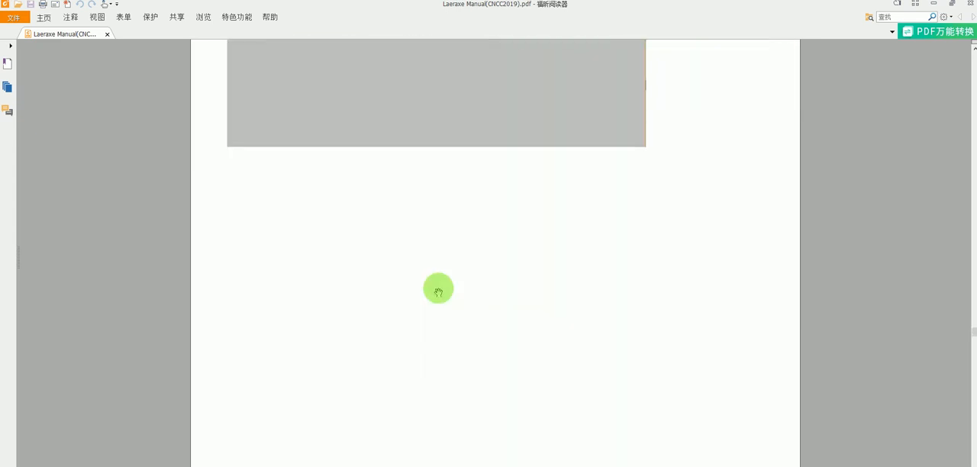
Step: Examine the manual's pages on language options, grayscale and outline modes, material parameters and text engraving
scroll(436, 290, "down", 3)
scroll(436, 291, "up", 3)
scroll(427, 298, "down", 10)
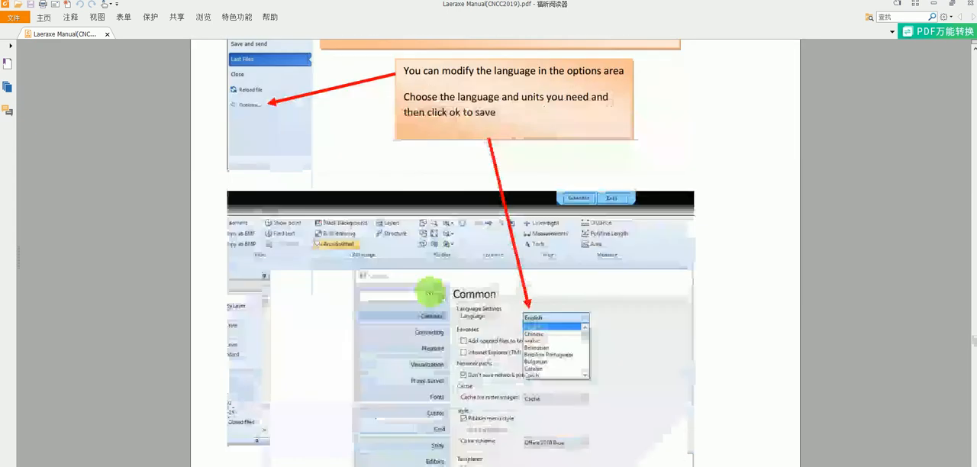
scroll(427, 297, "down", 15)
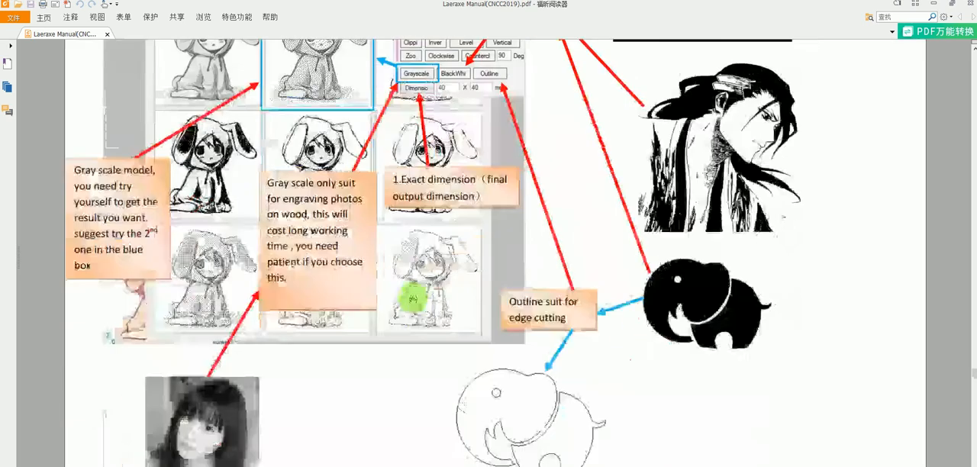
scroll(435, 306, "down", 3)
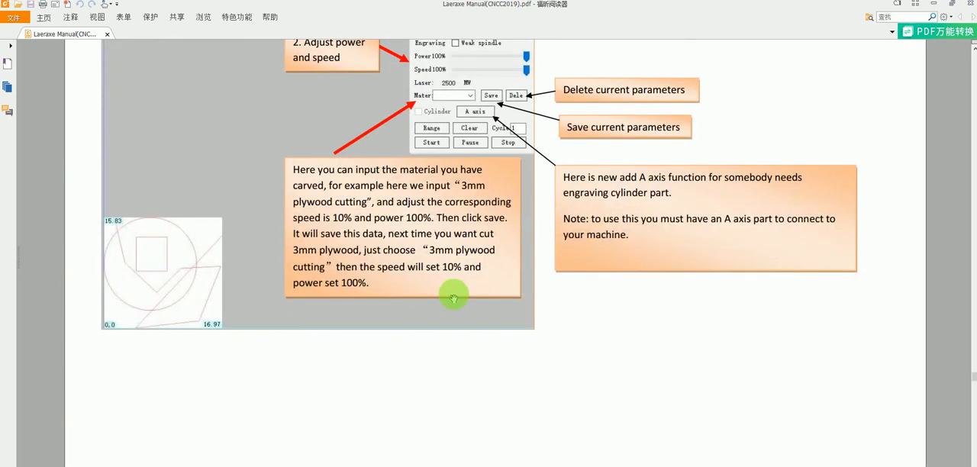
scroll(454, 298, "down", 15)
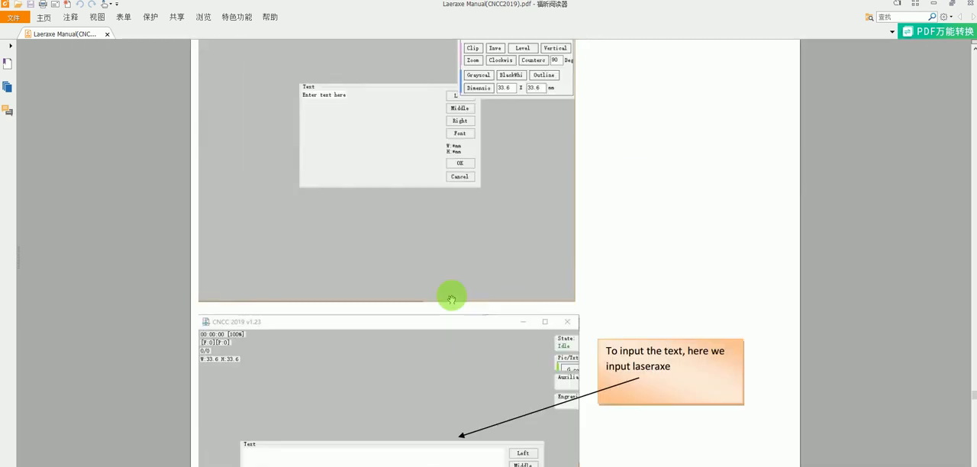
scroll(449, 298, "up", 1)
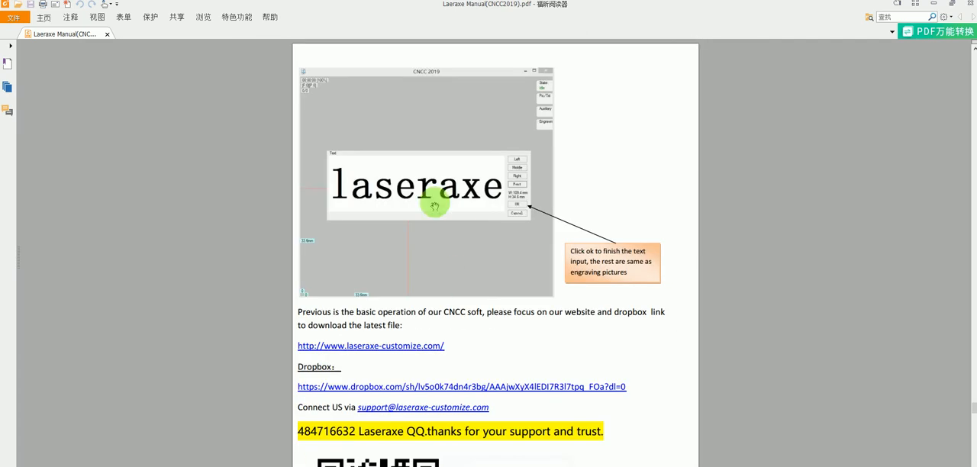
scroll(435, 206, "up", 10)
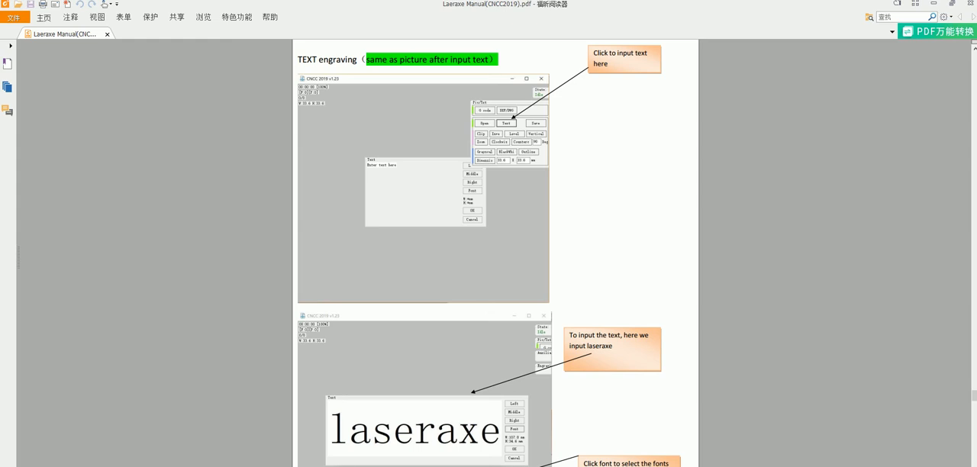
Step: Switch to CNCC 2019 and replace the placeholder in a new text entry with "laseraxe"
key("alt+Tab")
mouse_move(817, 115)
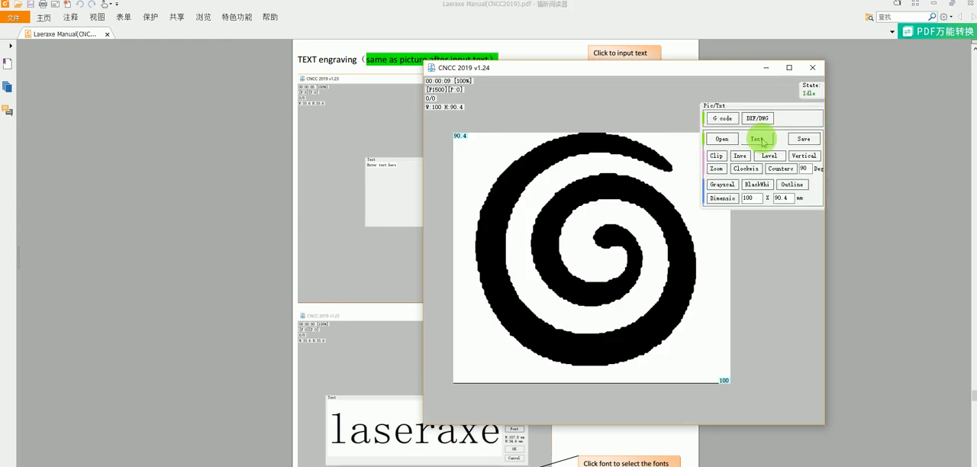
left_click(760, 140)
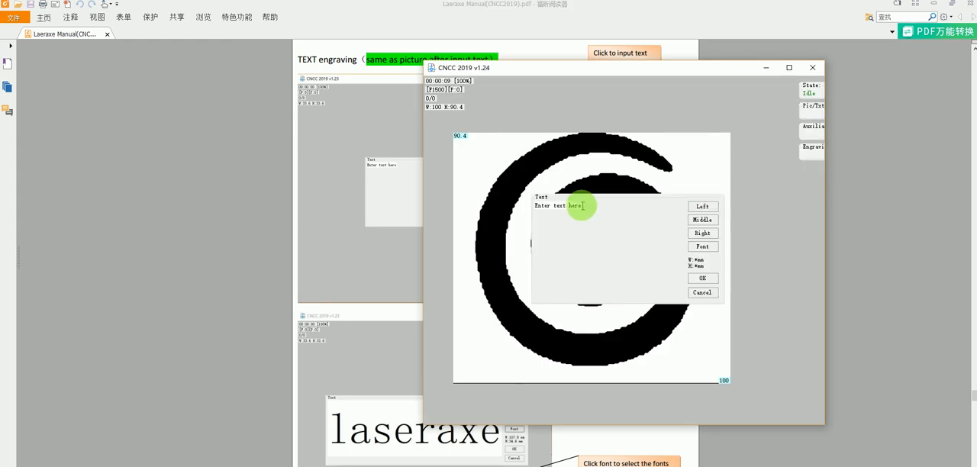
left_click_drag(582, 207, 478, 206)
type("laseraxe")
key("Return")
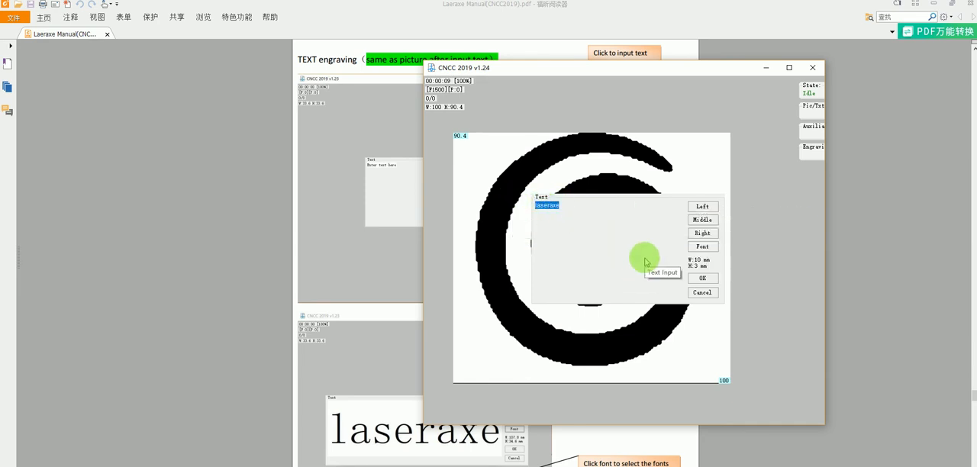
Step: Set the font size of the "laseraxe" text to 100
left_click(701, 247)
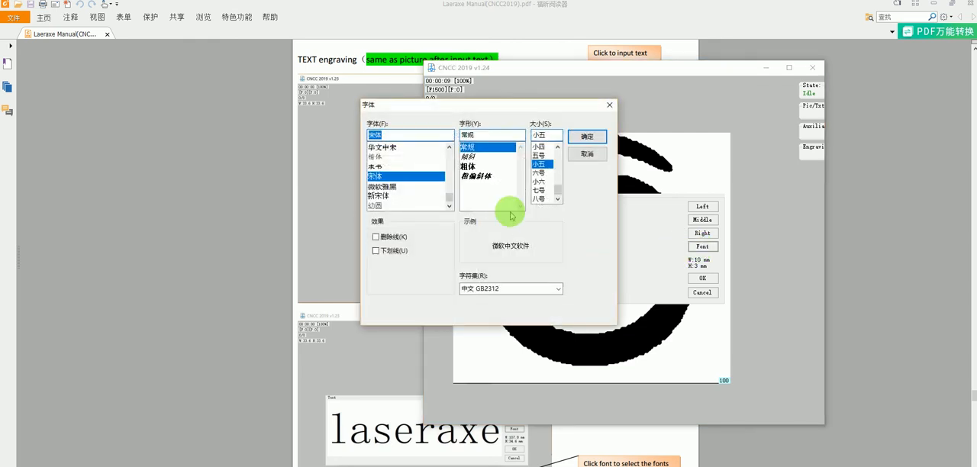
type("100")
left_click(489, 165)
left_click(583, 134)
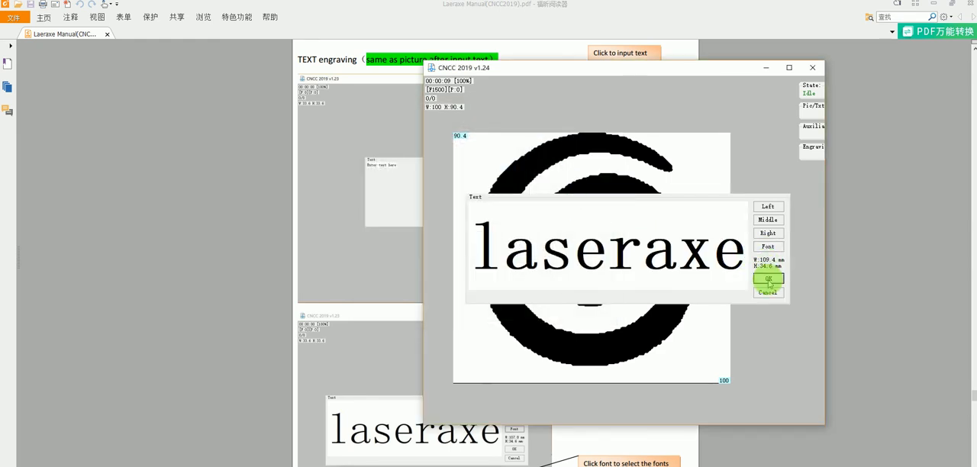
Step: Insert the "laseraxe" text into the work area and place it at about X 12.6, Y 8.1
left_click(769, 280)
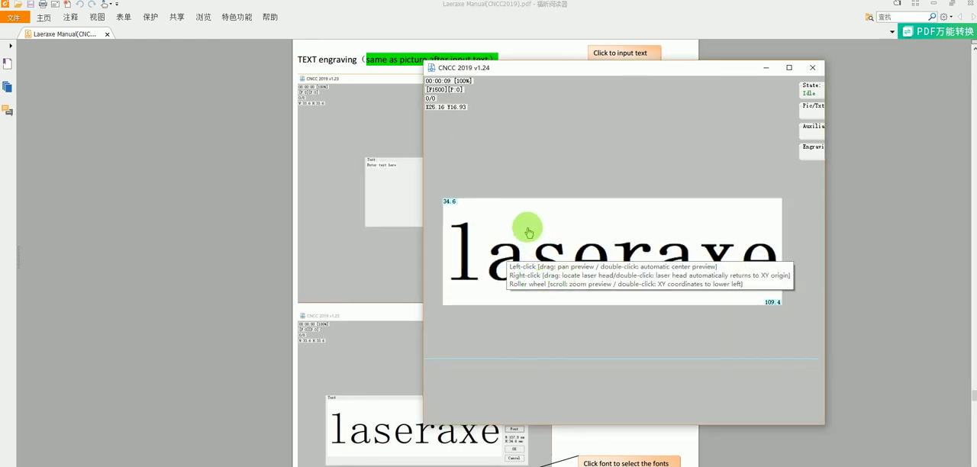
scroll(529, 233, "down", 3)
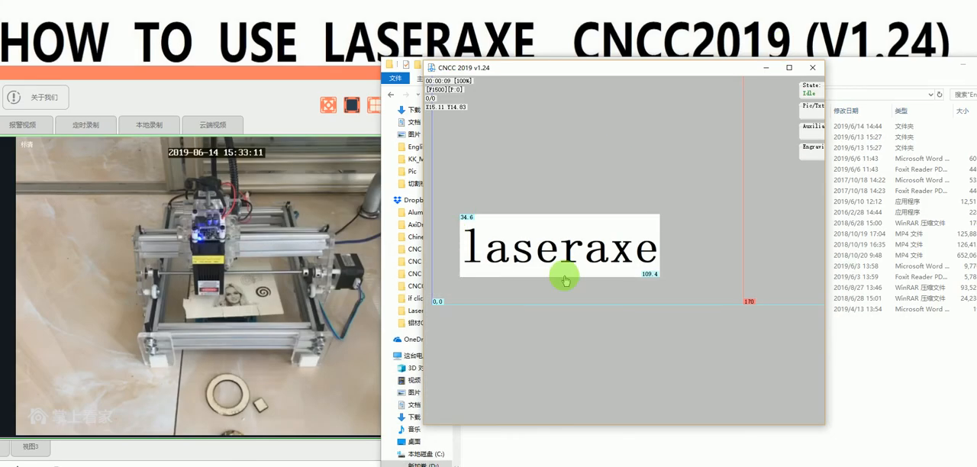
left_click_drag(563, 275, 548, 261)
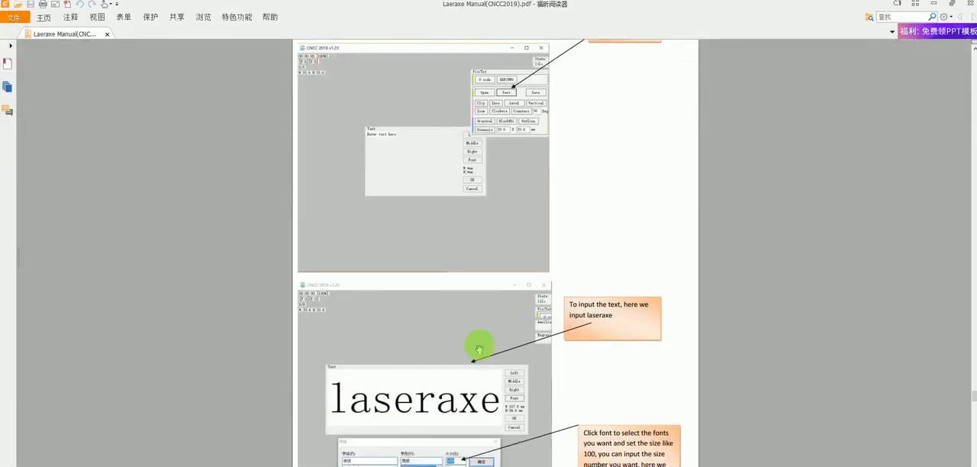
Step: Return to the PDF manual and examine its download links, support contacts and the power and USB connection checks
scroll(458, 349, "down", 10)
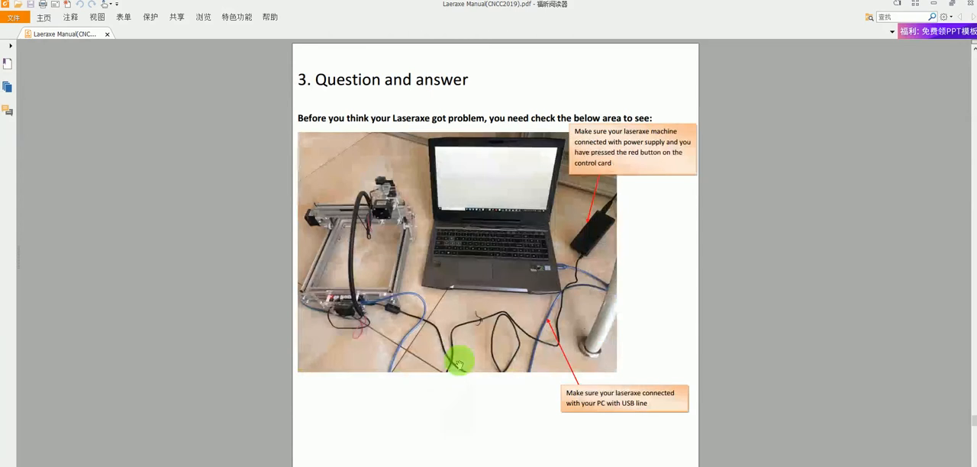
scroll(451, 358, "up", 5)
scroll(428, 330, "up", 2, "ctrl")
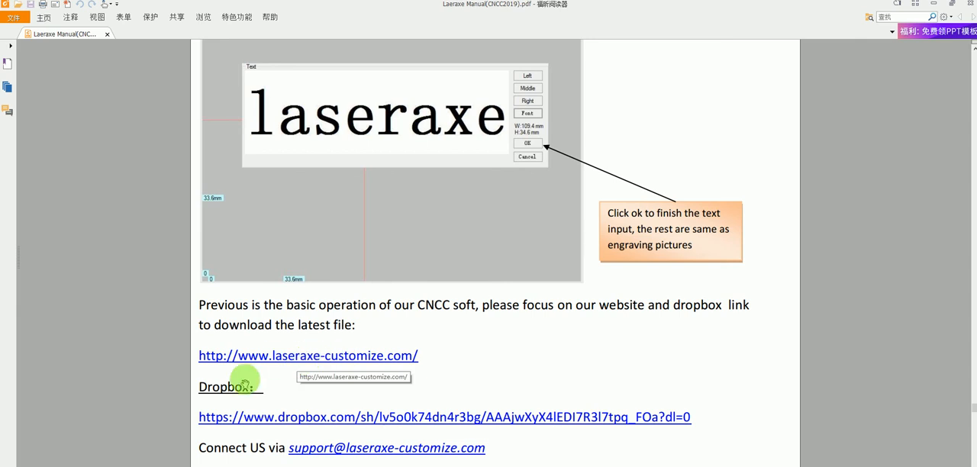
scroll(295, 390, "down", 2)
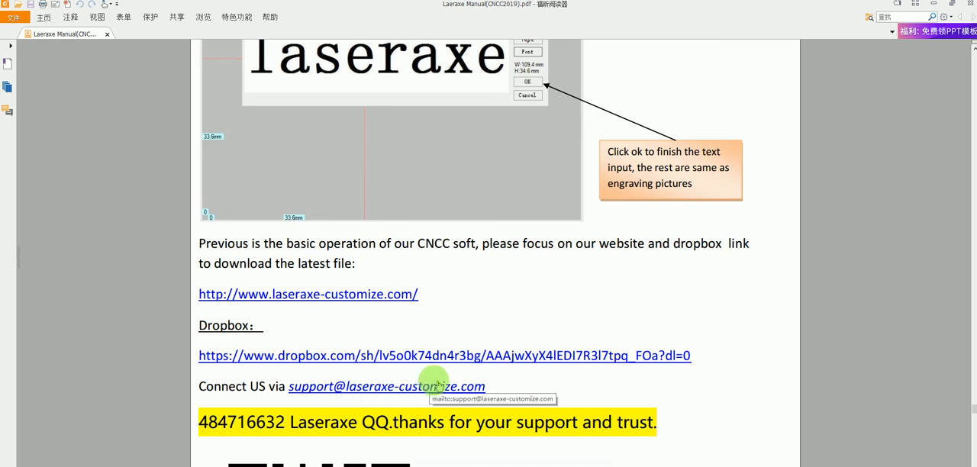
scroll(419, 392, "down", 10)
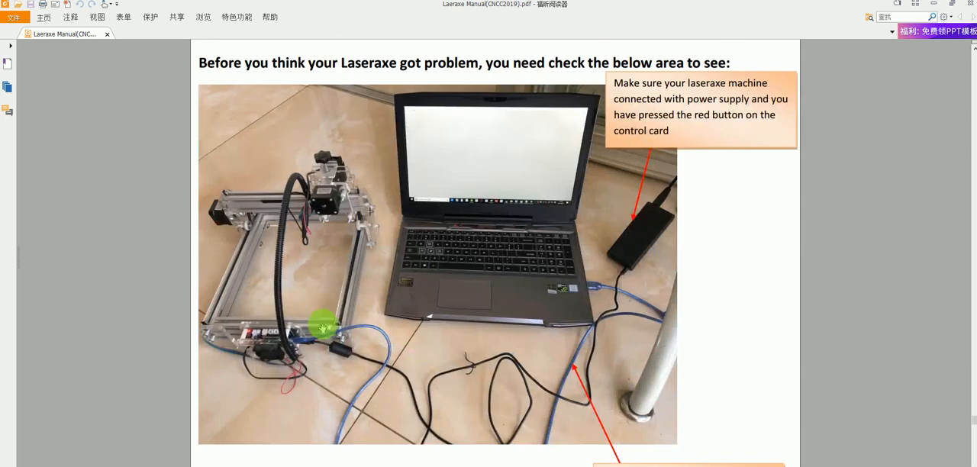
scroll(327, 309, "up", 2)
scroll(311, 321, "up", 8)
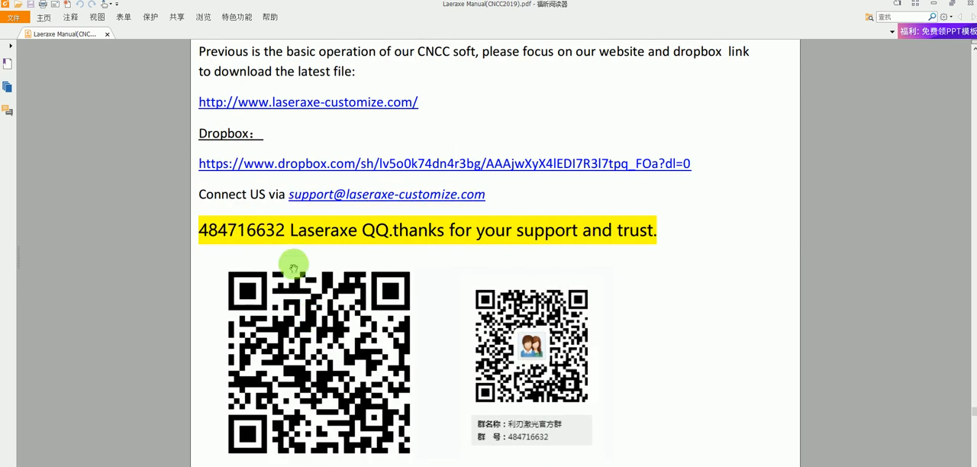
scroll(305, 227, "down", 11)
scroll(283, 285, "up", 1)
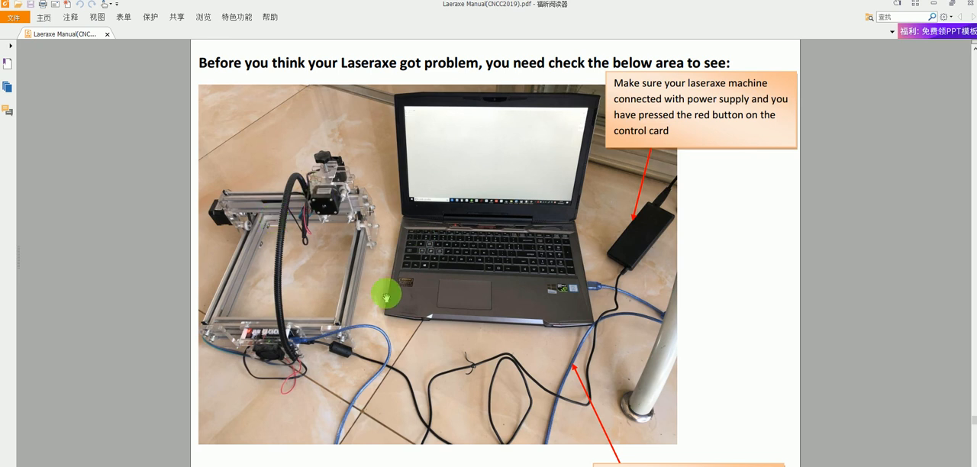
Step: Examine the manual's troubleshooting pages on the Region and Language format and the advanced display settings
scroll(356, 317, "down", 10)
scroll(356, 322, "down", 10)
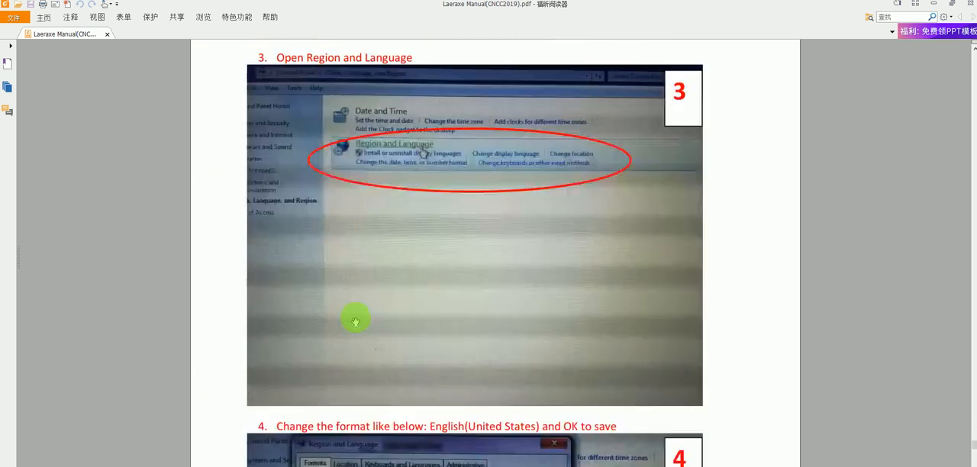
scroll(351, 439, "up", 9)
left_click_drag(975, 437, 975, 466)
scroll(654, 426, "down", 3)
scroll(655, 426, "up", 10)
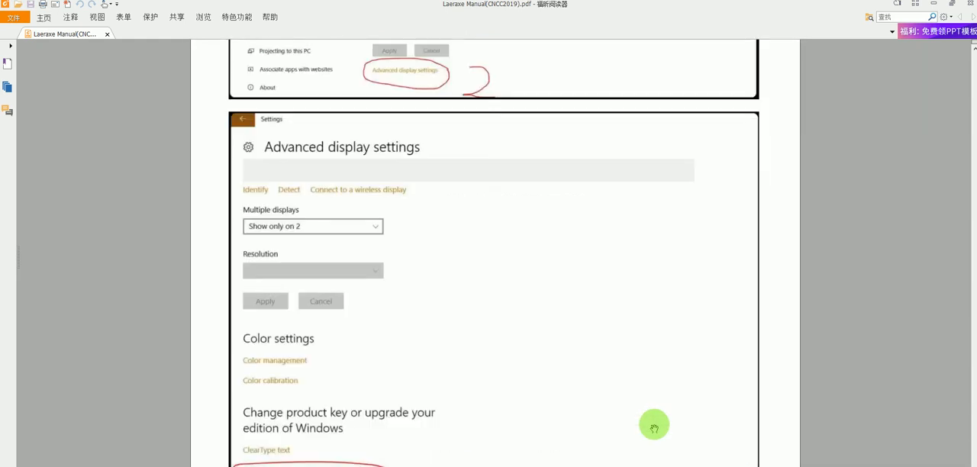
Step: Examine the manual's contents page and limit switch and tool setting wiring diagrams, and minimize the manual
left_click_drag(975, 462, 939, 32)
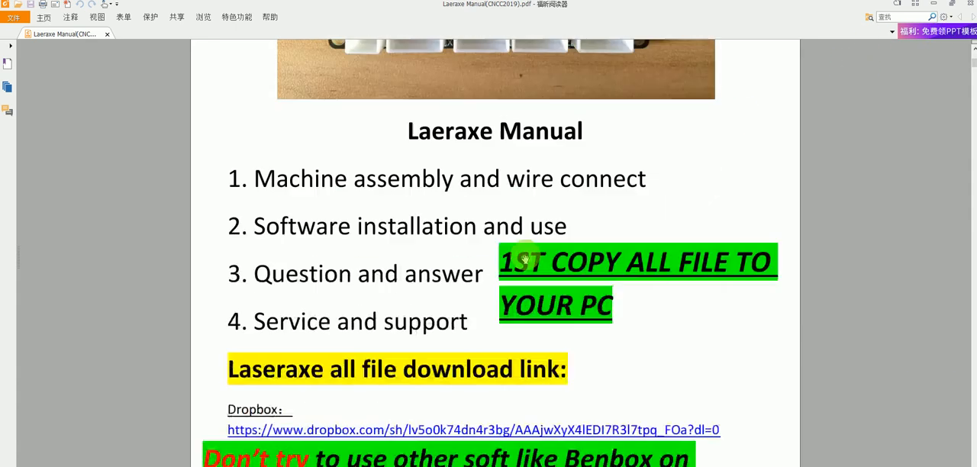
scroll(527, 260, "down", 15)
scroll(520, 260, "down", 15)
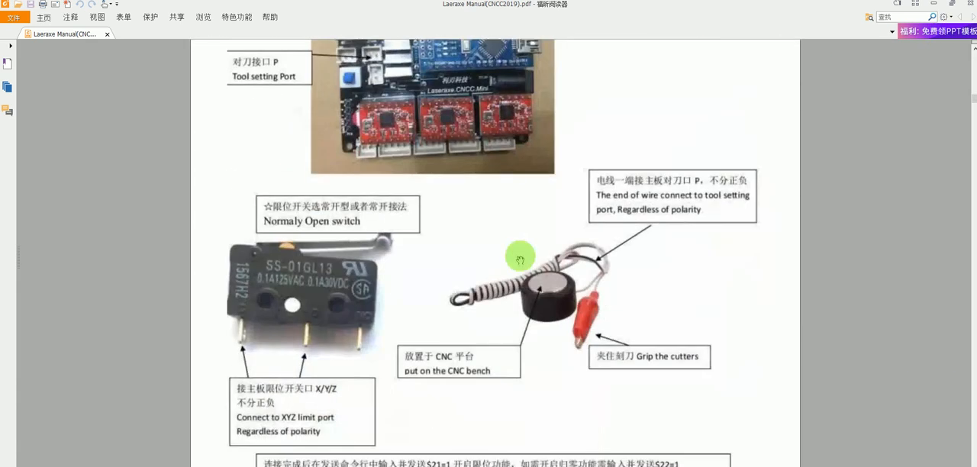
left_click(933, 6)
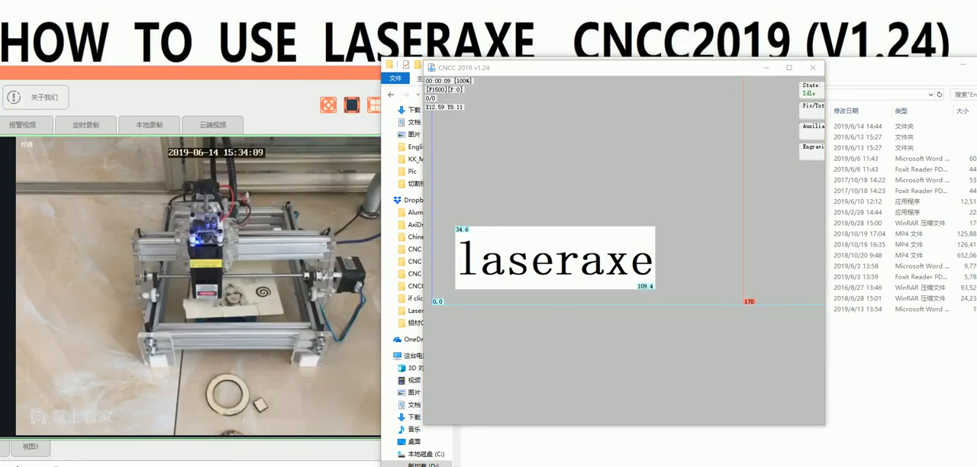
mouse_move(376, 408)
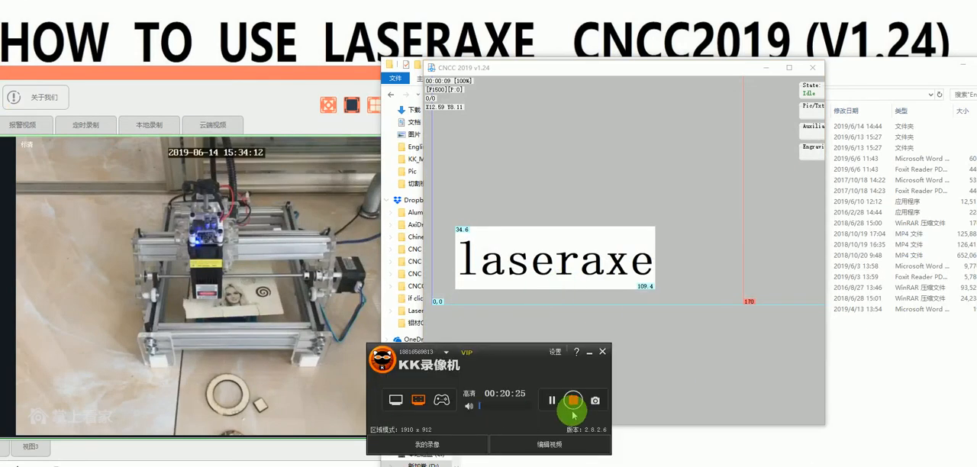